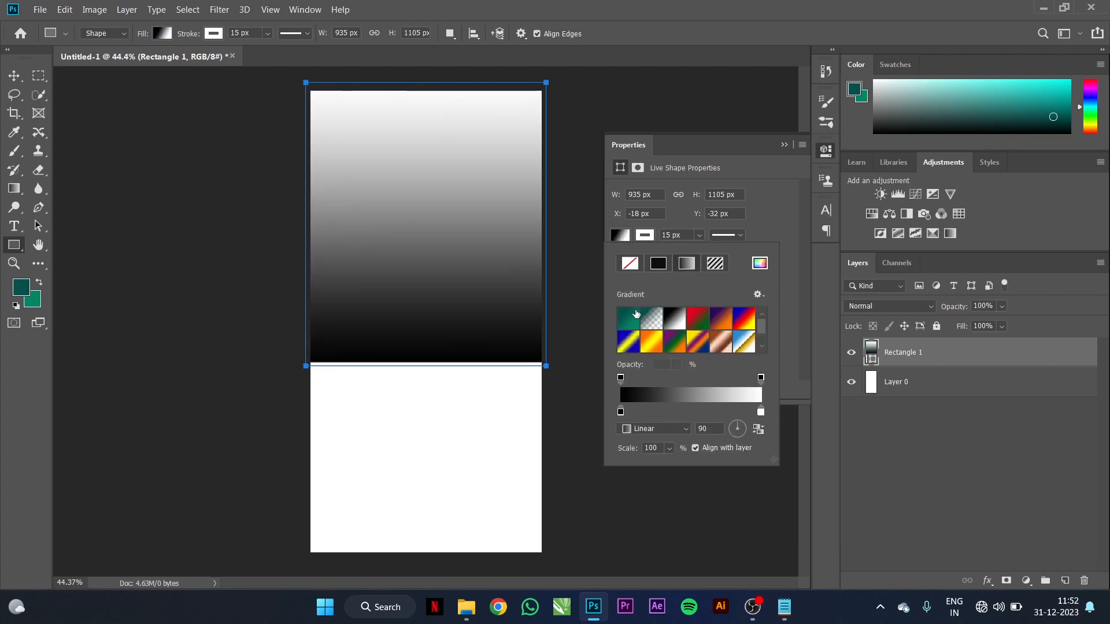
Step: Remove the shape's outline and round both bottom corners to 400 px
left_click(668, 263)
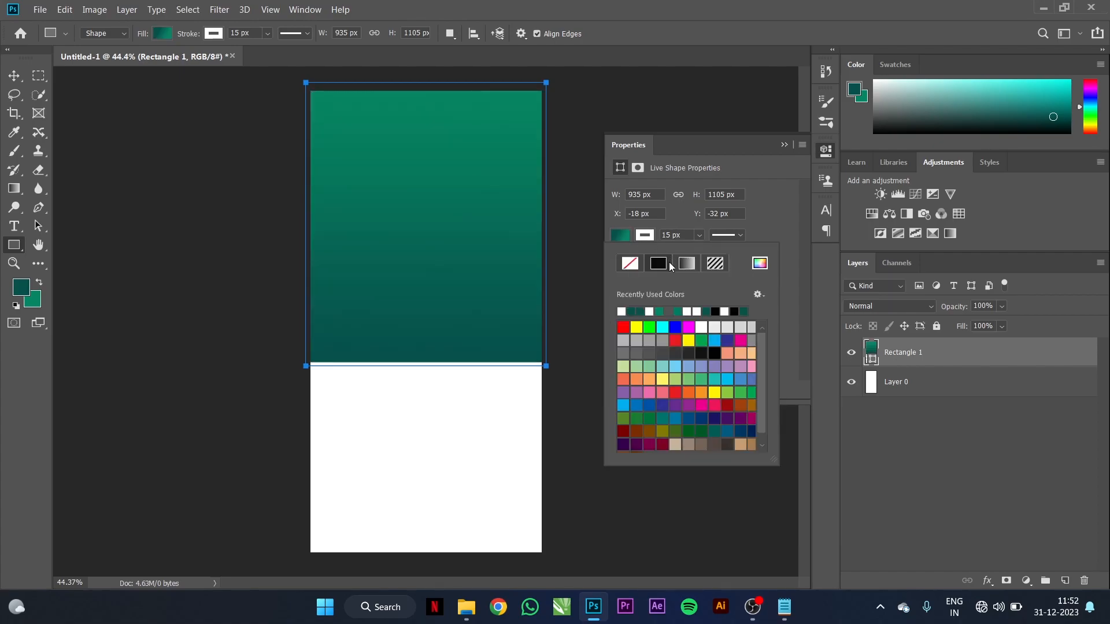
left_click(630, 264)
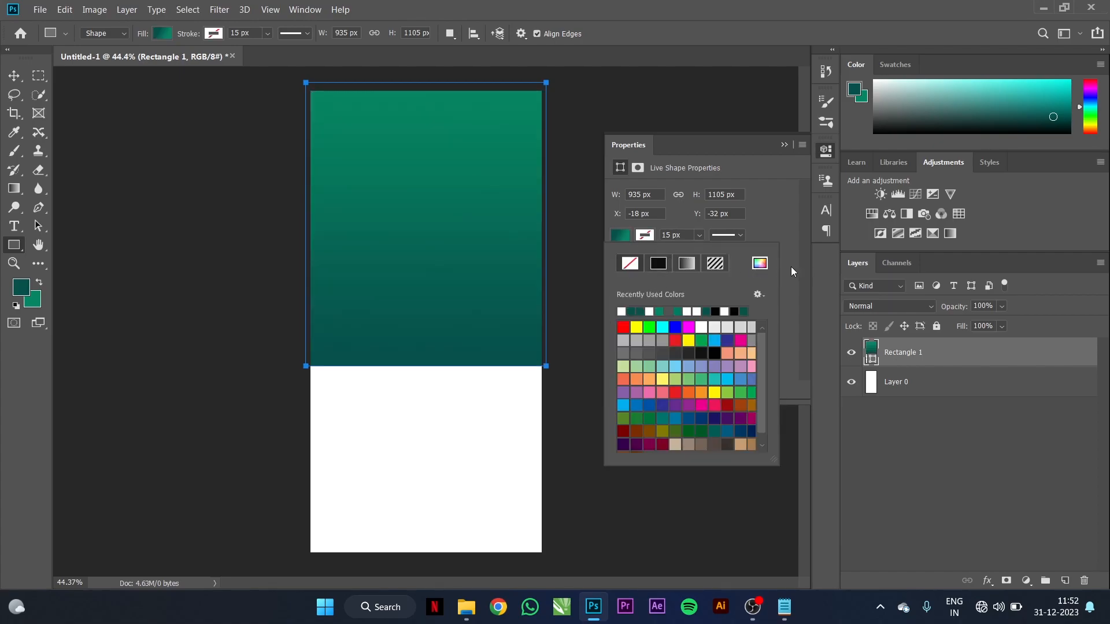
left_click(793, 271)
left_click(657, 328)
type("400")
key("Tab")
type("400")
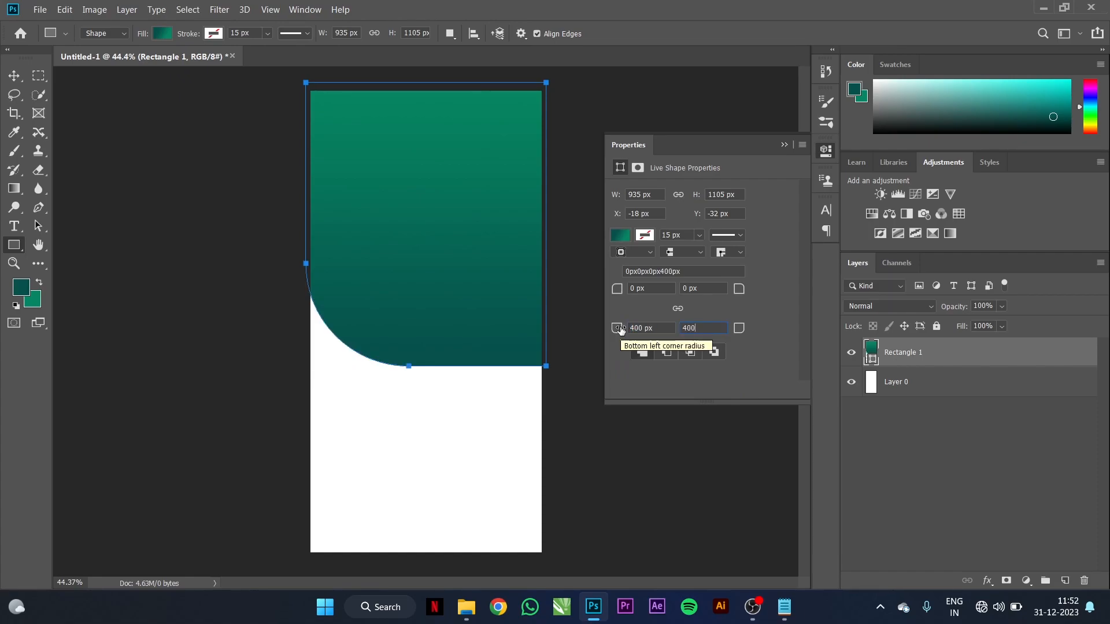
key("Return")
Step: Nudge the rounded teal shape slightly upward on the canvas
key("v")
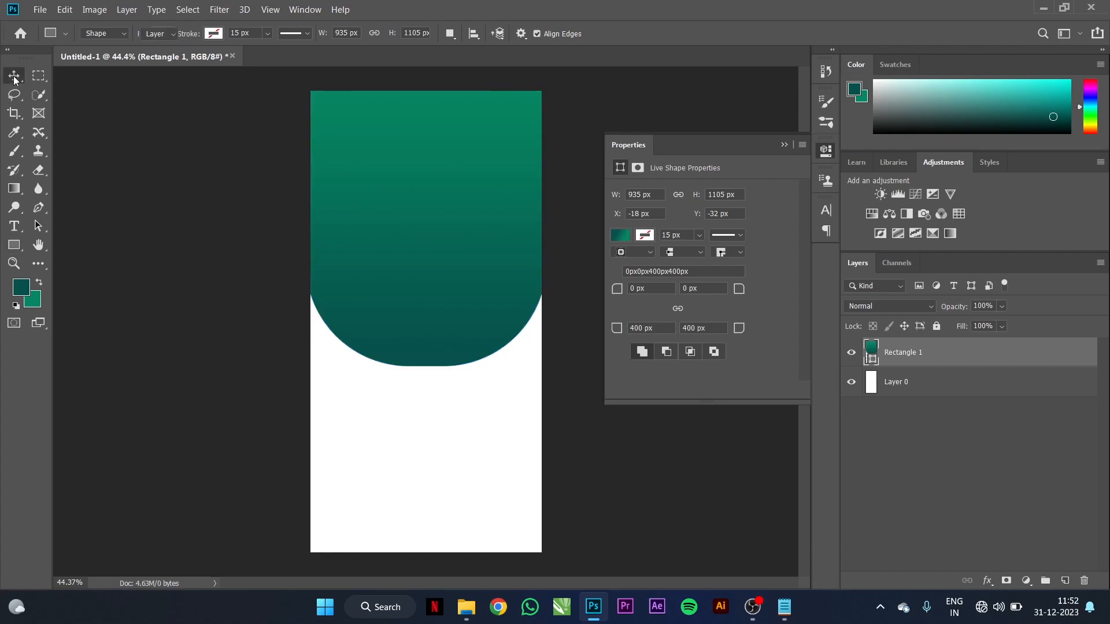
left_click_drag(471, 258, 467, 245)
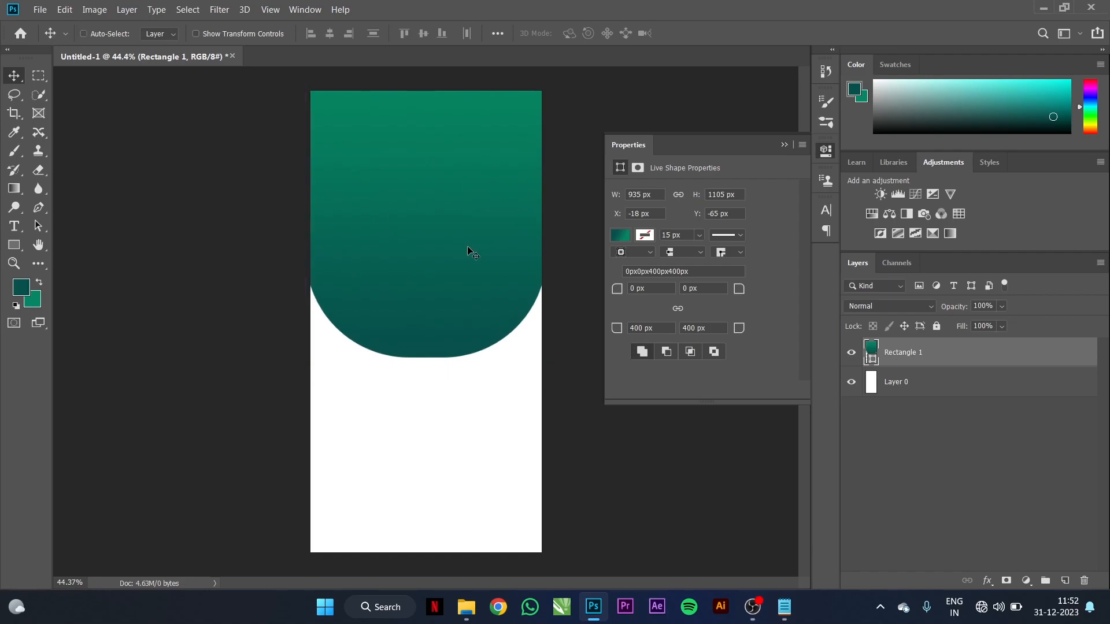
left_click(784, 144)
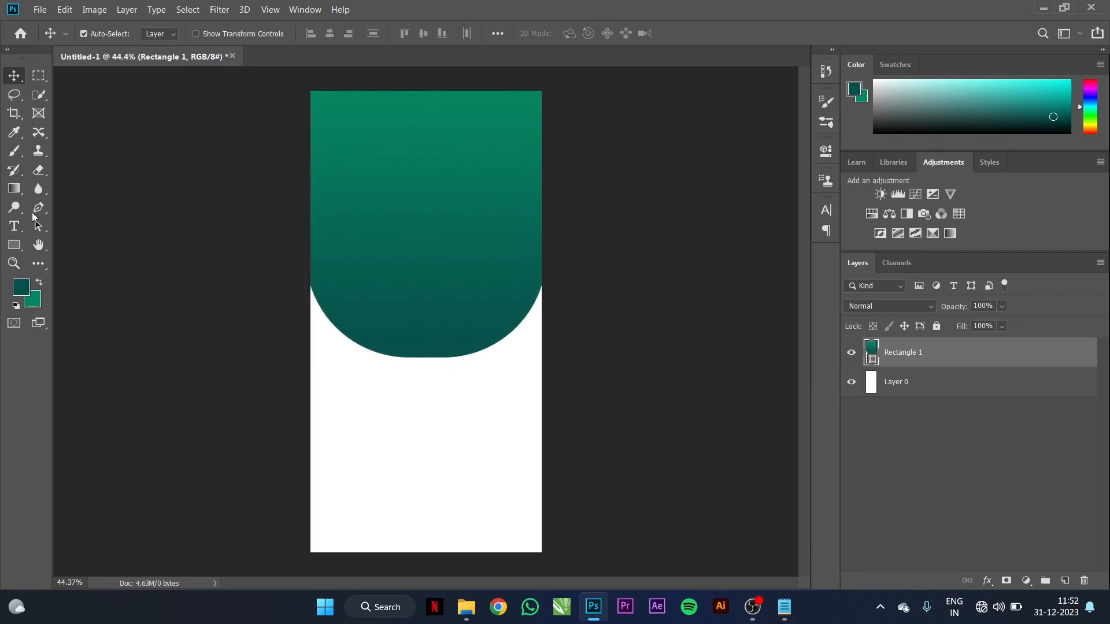
Step: Copy the word 'Mordern' from the Notepad notes for the flyer
left_click(784, 607)
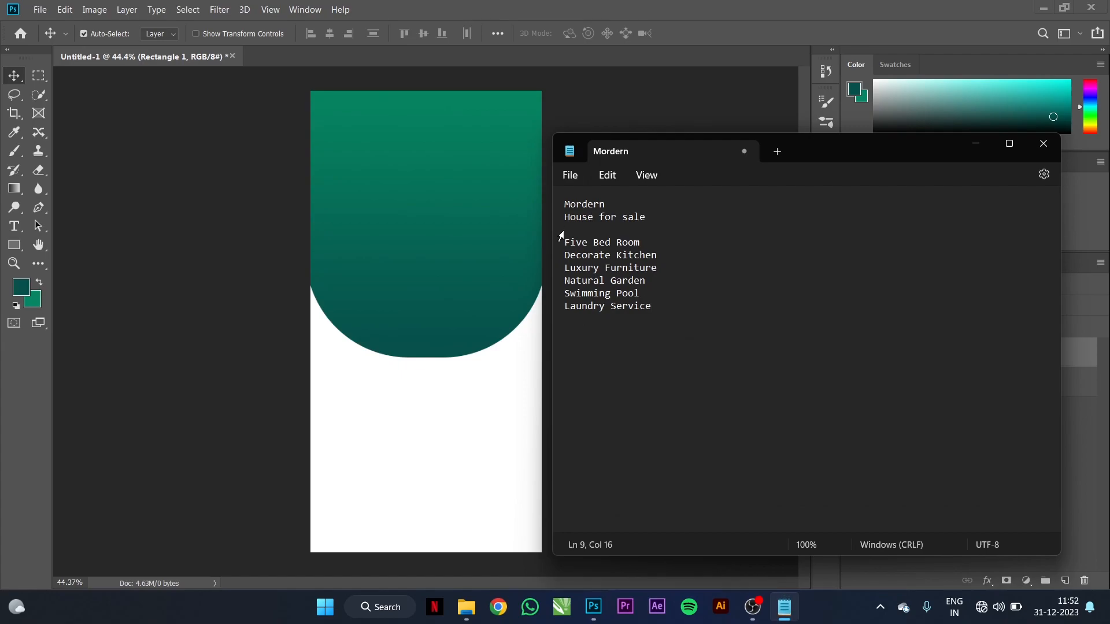
left_click_drag(605, 205, 562, 205)
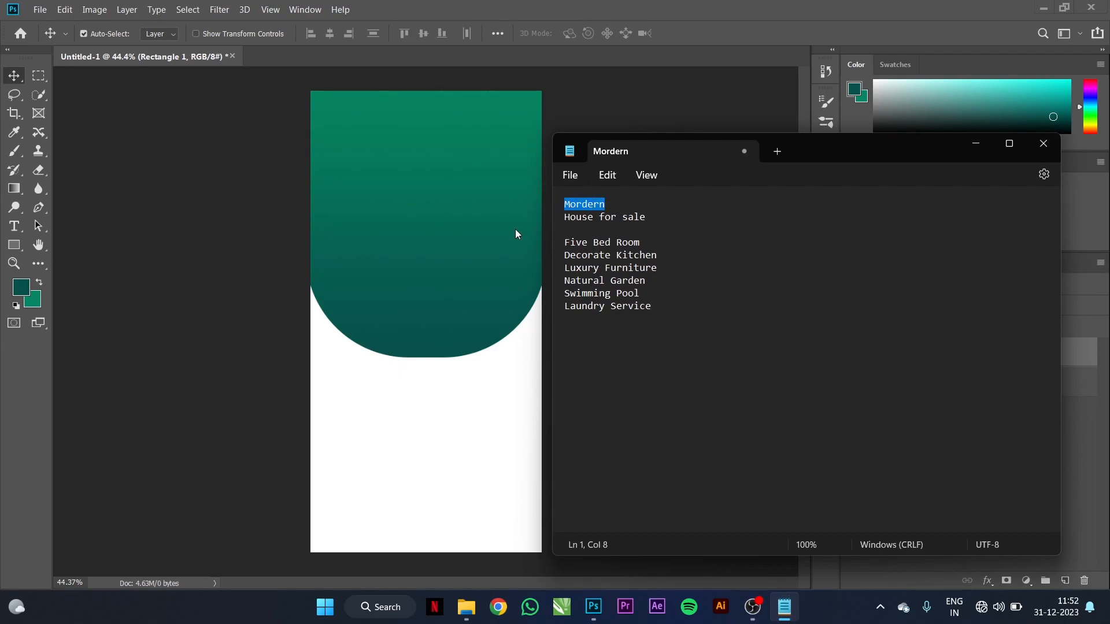
left_click(424, 198)
left_click(14, 226)
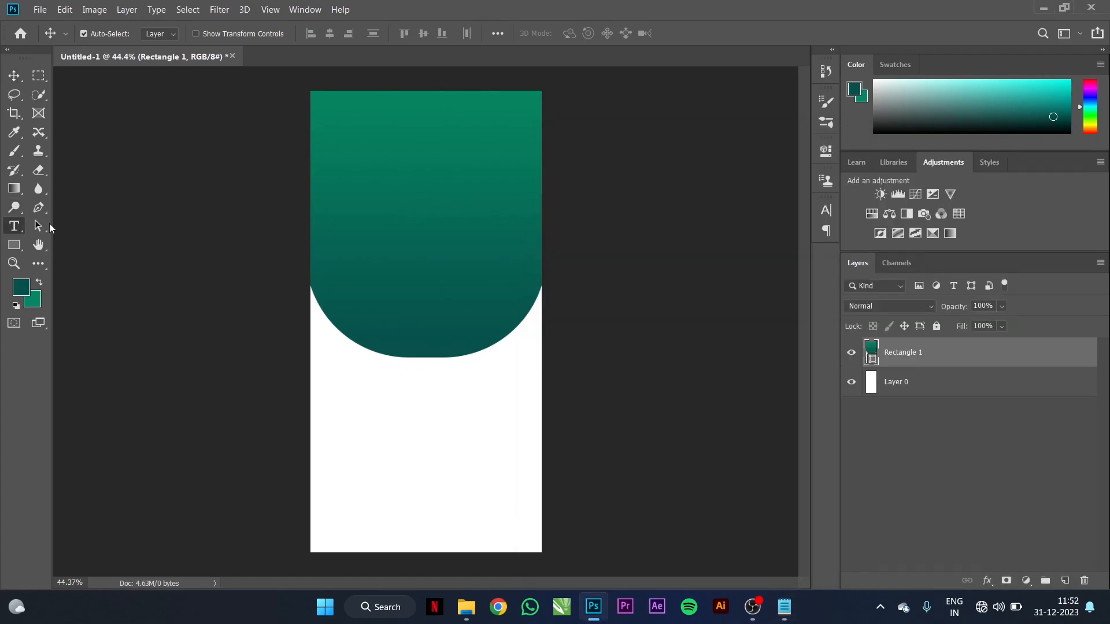
Step: Add a 'Mordern' text layer on the teal shape
left_click(617, 184)
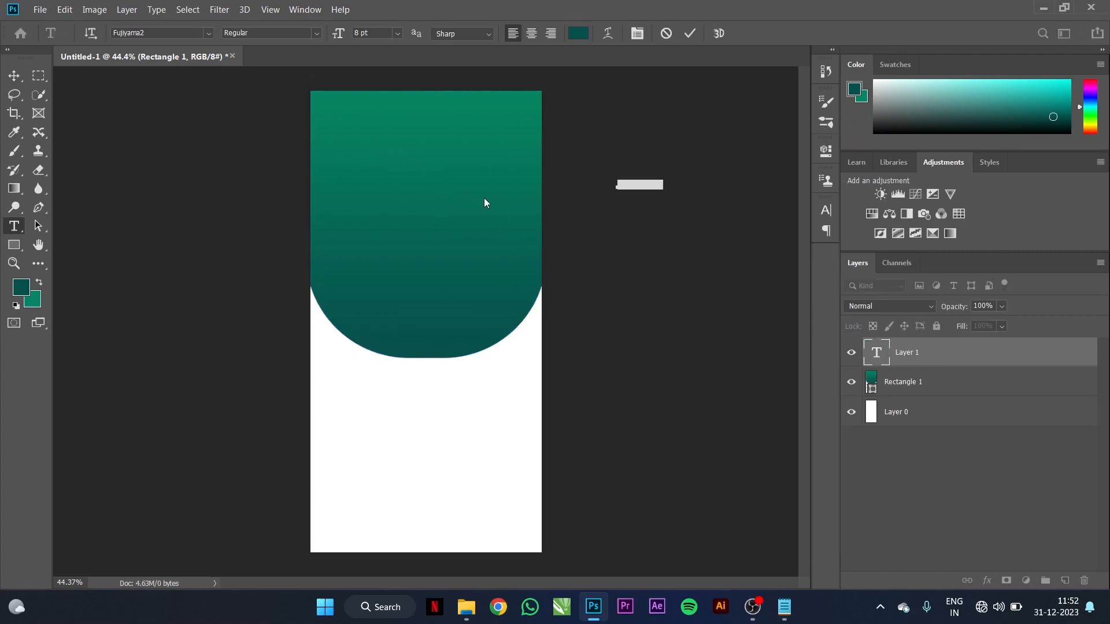
left_click(369, 159)
left_click(389, 167)
key("ctrl")
type("Mordern")
left_click(691, 33)
Step: Scale the Mordern text up to about 364% and nudge it up-left
key("ctrl+t")
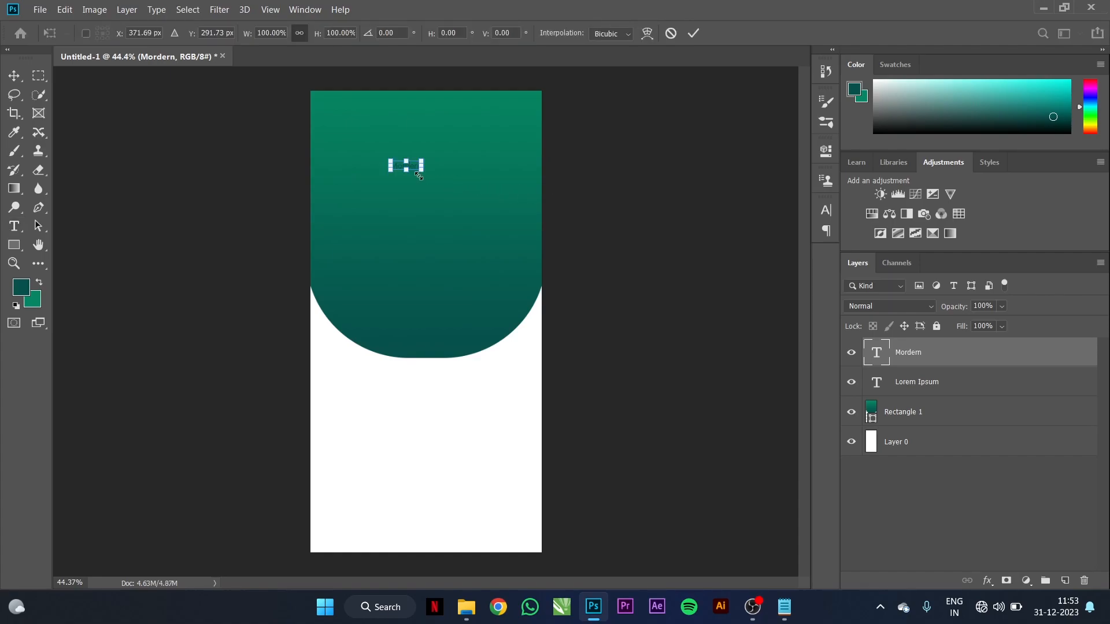
left_click_drag(425, 174, 500, 221)
left_click_drag(460, 179, 448, 172)
left_click(693, 33)
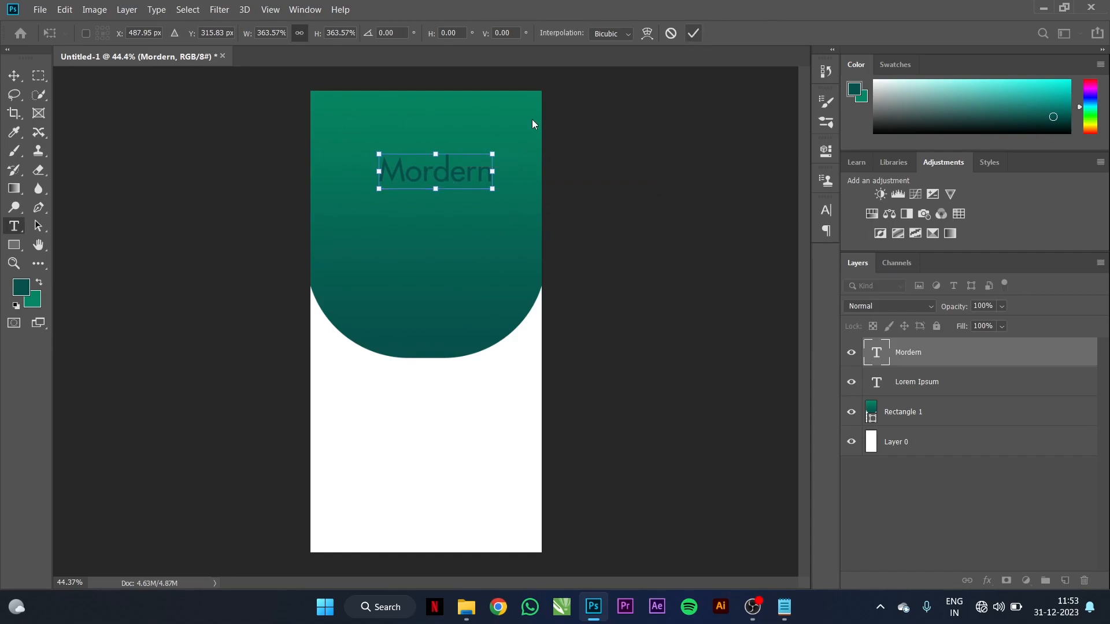
Step: Set the Mordern text in the Ananda script font
left_click(447, 178)
double_click(447, 178)
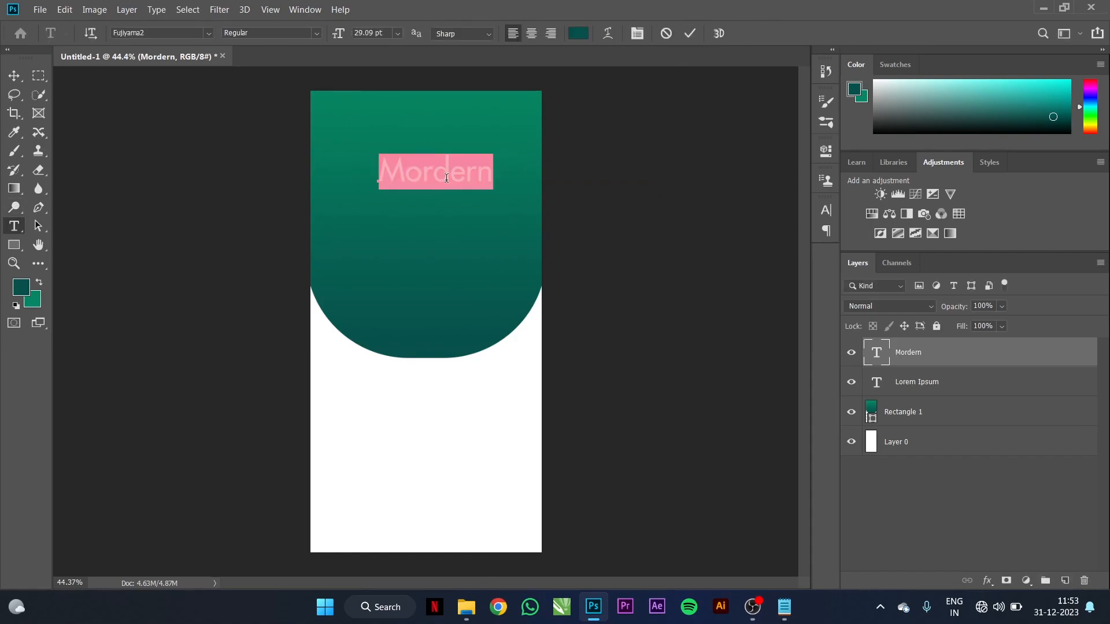
left_click(205, 34)
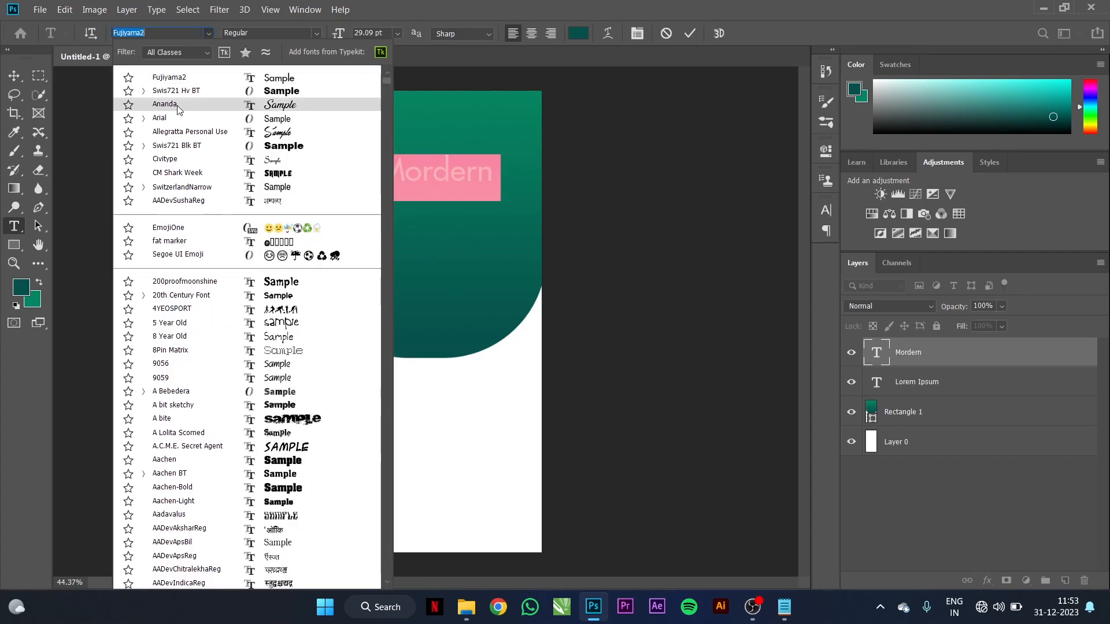
left_click(177, 105)
left_click(11, 78)
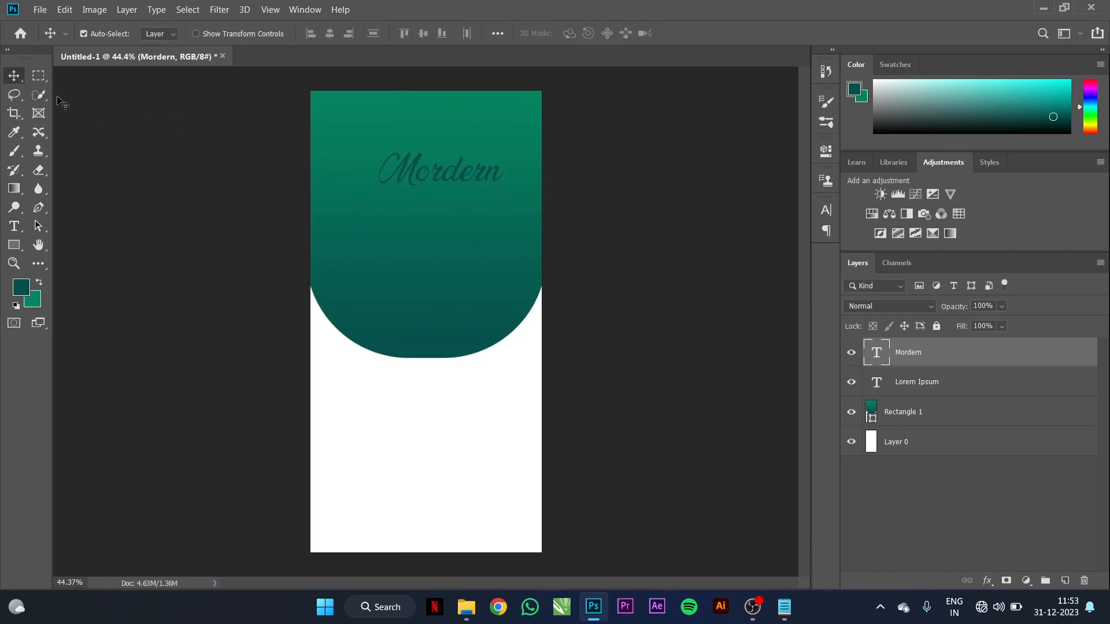
Step: Fill Mordern with white and position it near the top of the shape
left_click(23, 288)
left_click(366, 122)
left_click(709, 114)
key("alt+BackSpace")
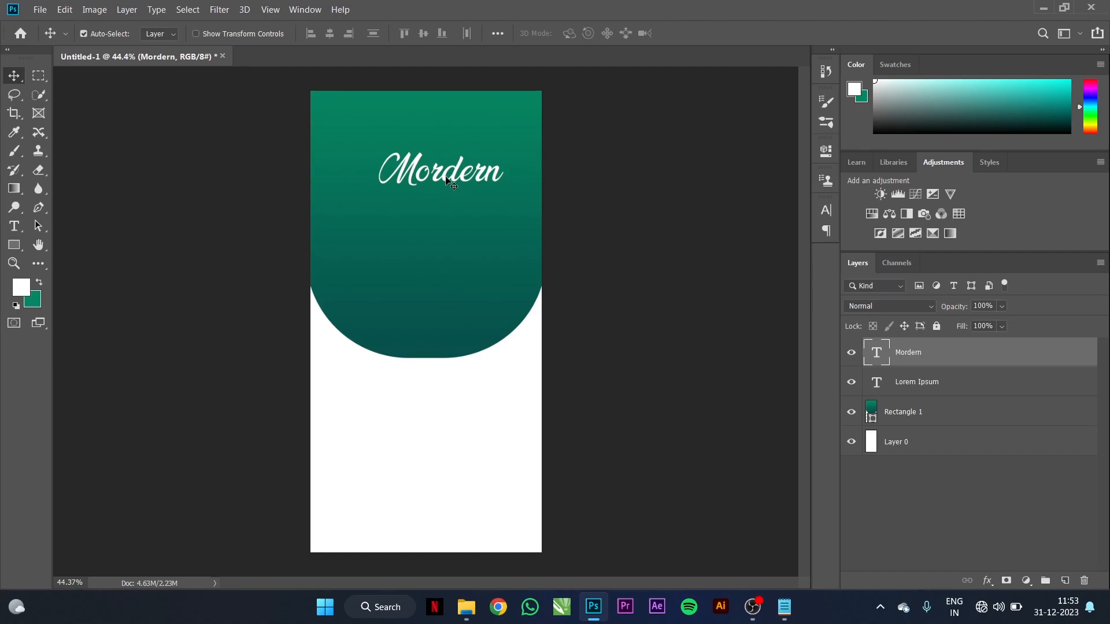
left_click_drag(456, 183, 483, 201)
key("ctrl+t")
left_click(692, 35)
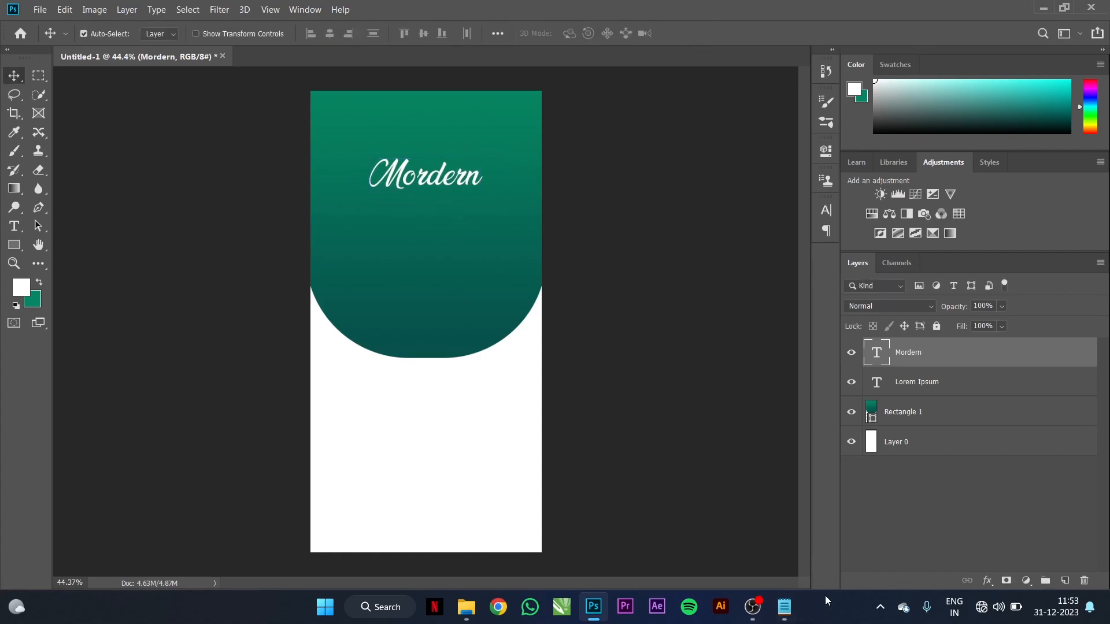
Step: Copy the line 'House for sale' from the Notepad notes
left_click(784, 607)
left_click_drag(656, 220, 567, 224)
key("ctrl+c")
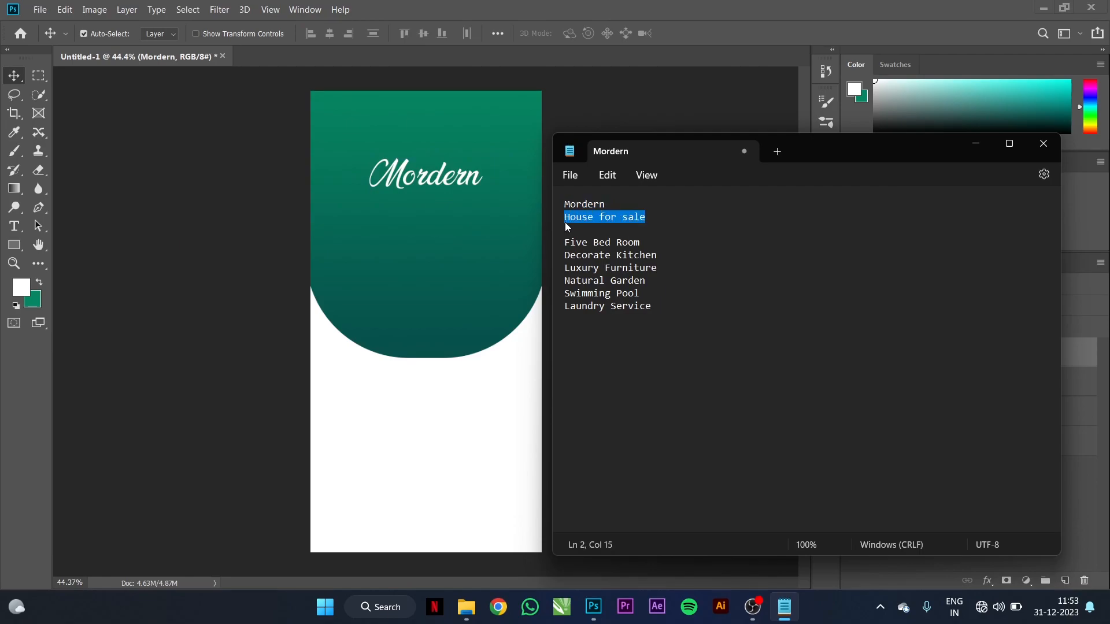
key("alt+Tab")
Step: Paste 'House for sale' below Mordern in the Swis721 Hv BT font
key("t")
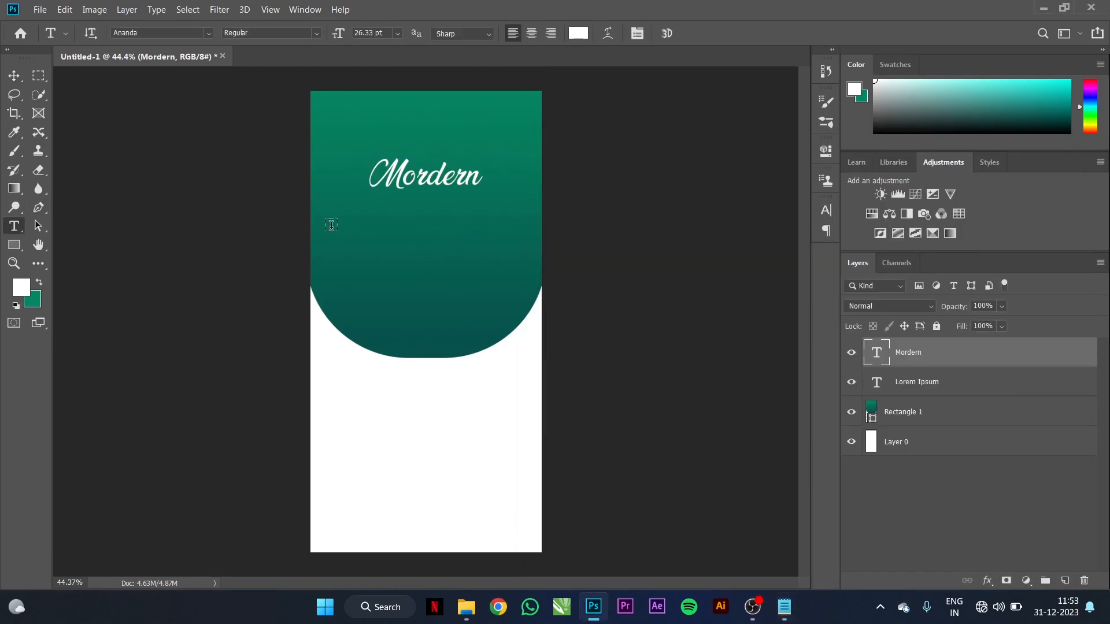
left_click(397, 218)
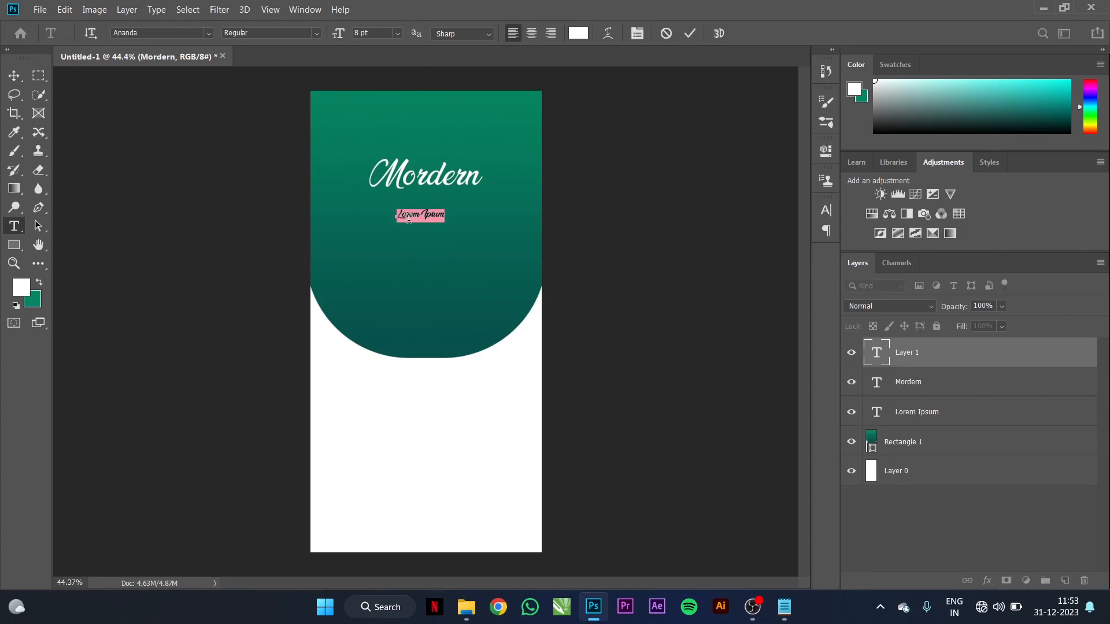
key("ctrl+v")
triple_click(414, 213)
left_click(209, 34)
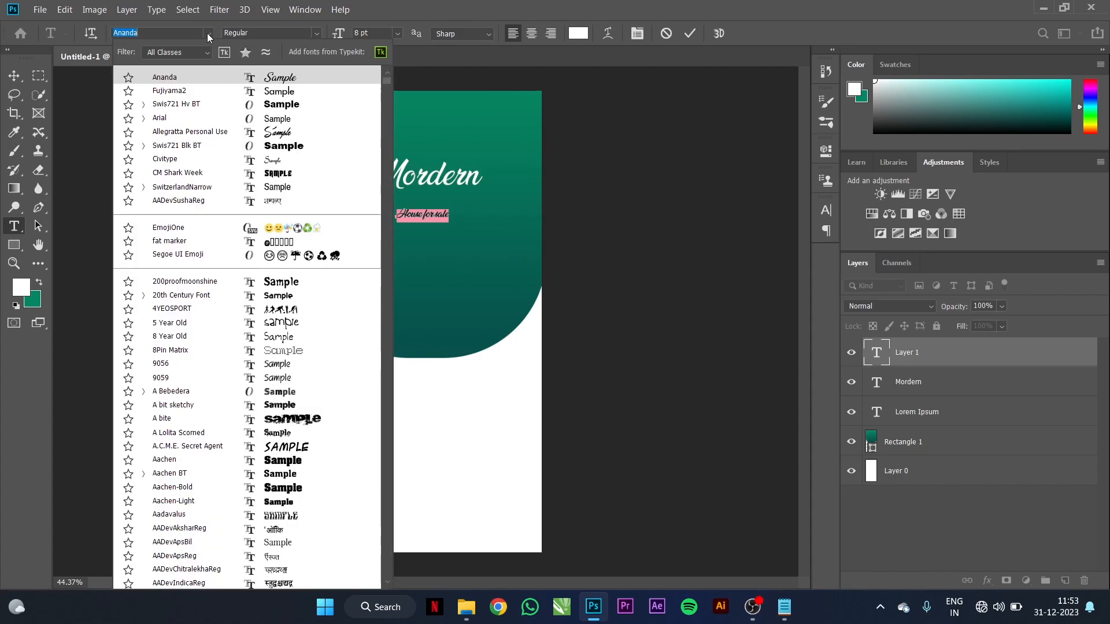
left_click(196, 109)
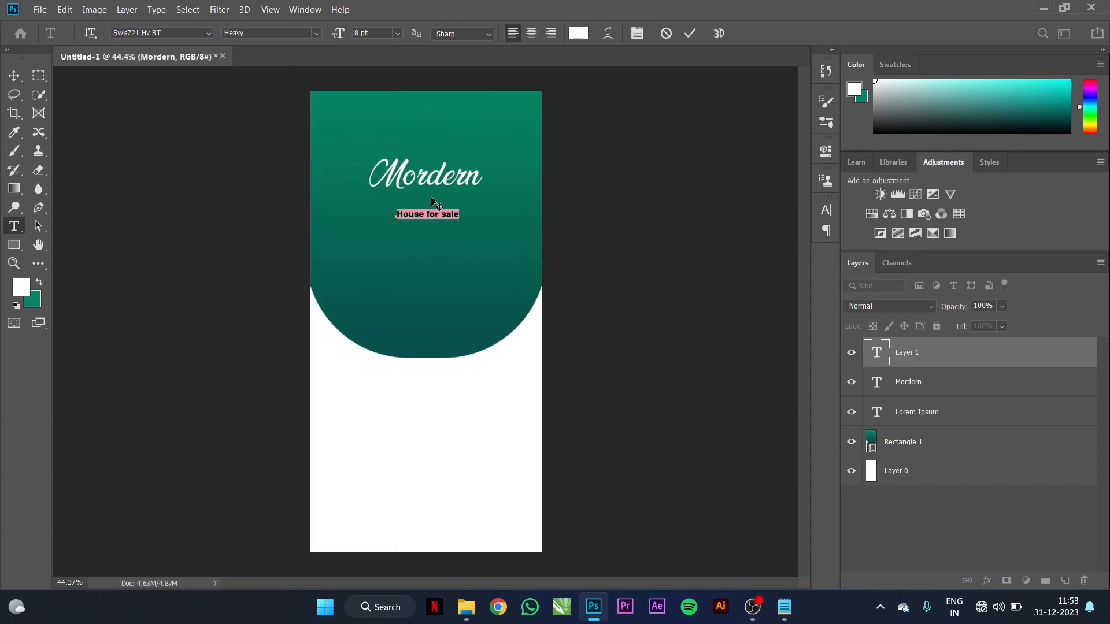
Step: Retype the heading in capitals as 'HOUSE FOR SALE'
scroll(438, 214, "up", 2)
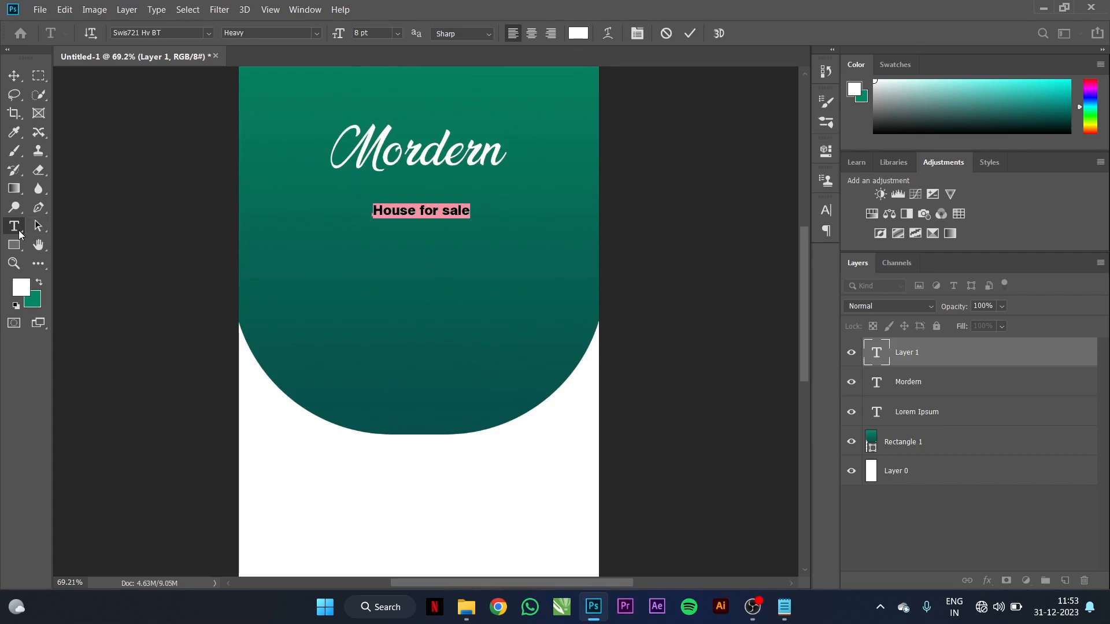
left_click(424, 210)
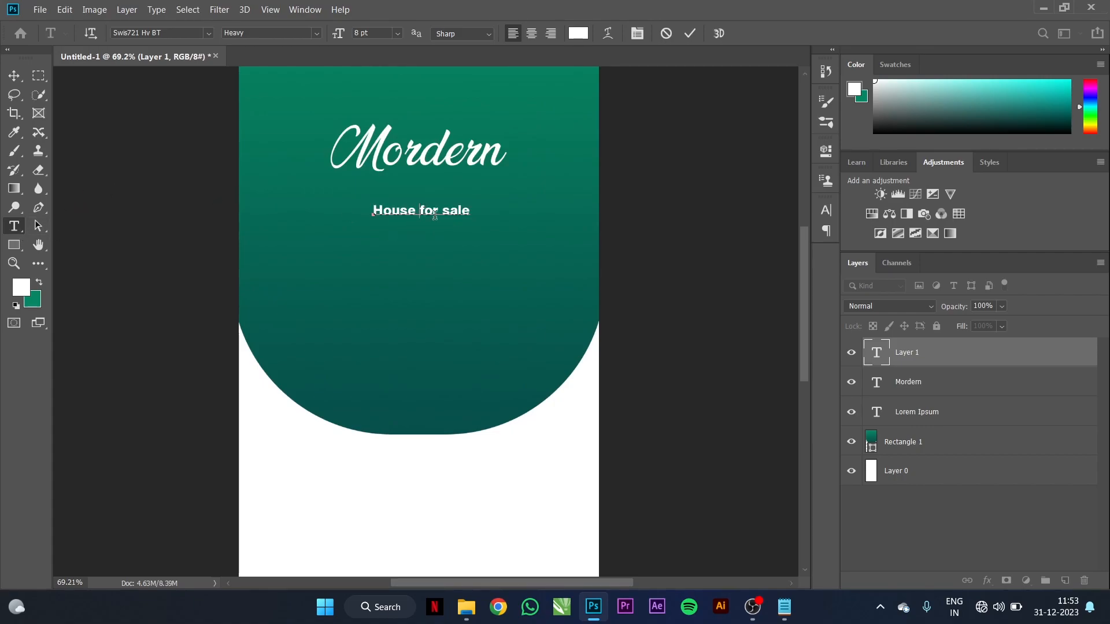
triple_click(423, 210)
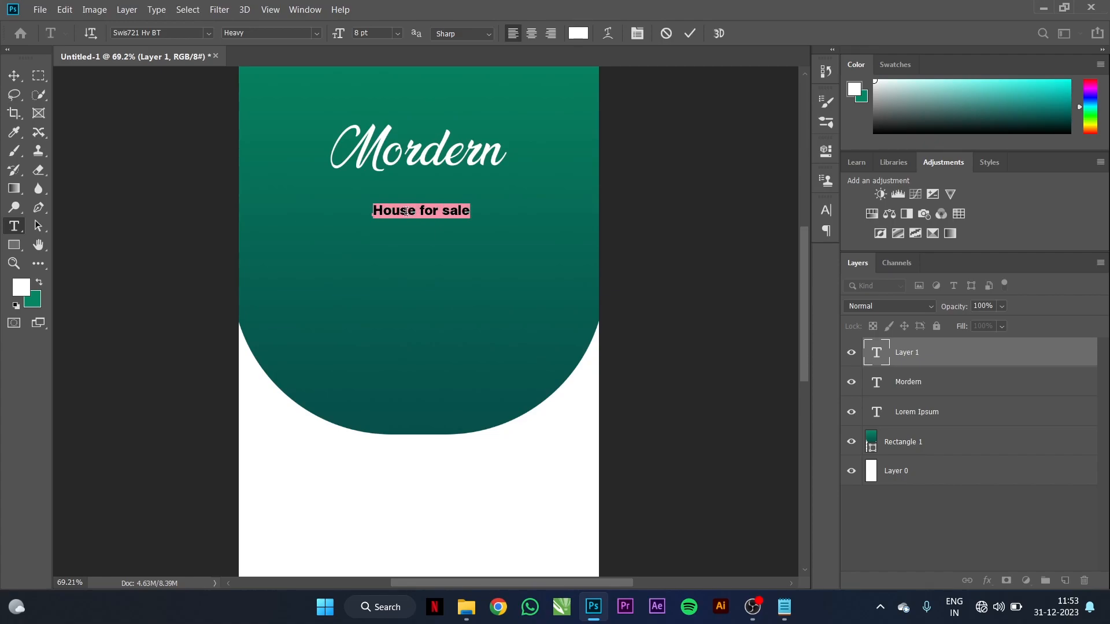
left_click(406, 212)
type("h")
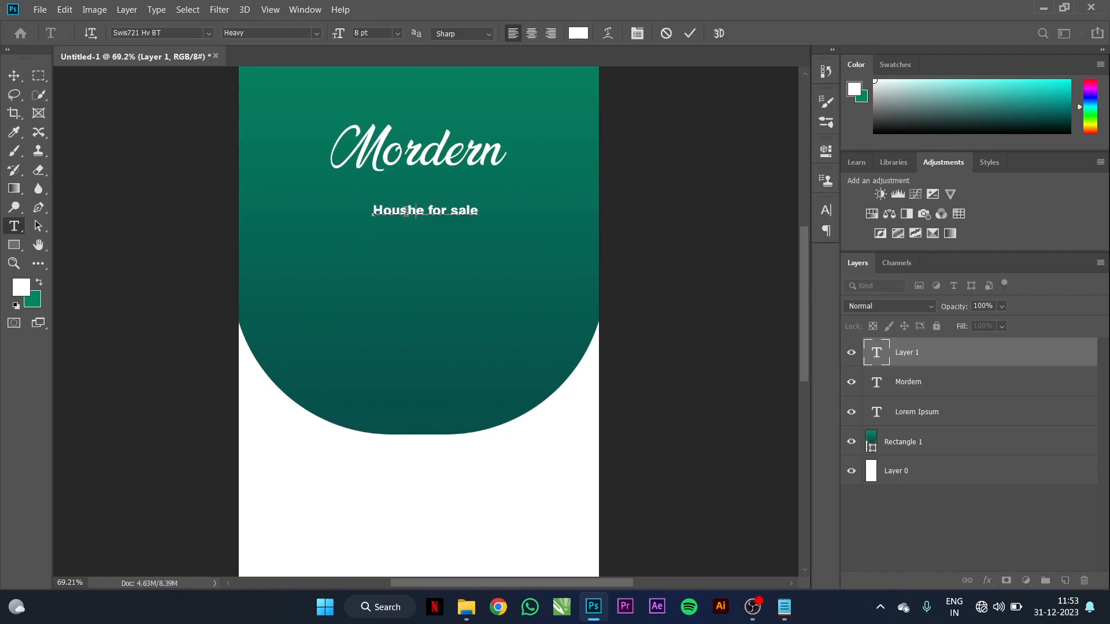
double_click(407, 210)
left_click(407, 210)
triple_click(407, 211)
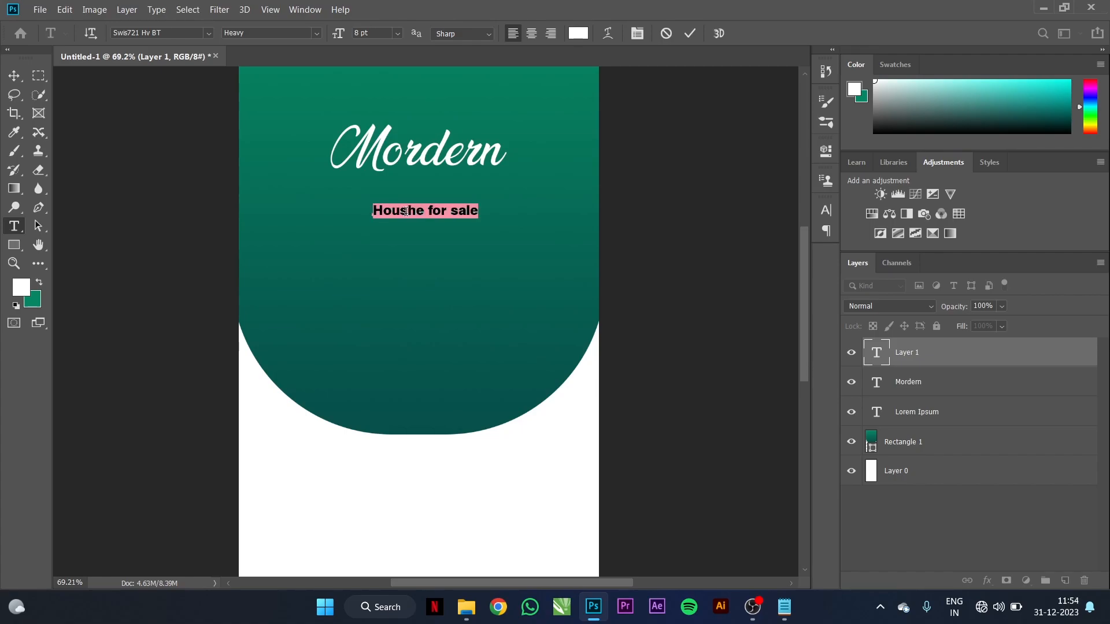
type("h")
key("BackSpace")
type("H")
type("OUSE ")
type("FOR SAL")
type("E")
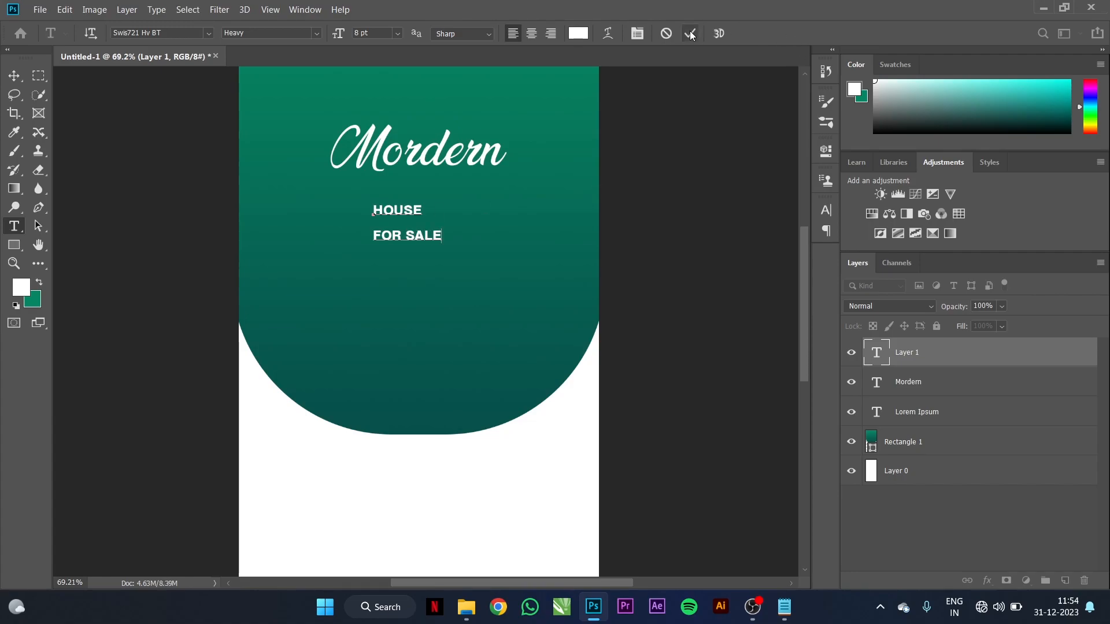
Step: Centre-align both heading lines and commit the text
double_click(397, 210)
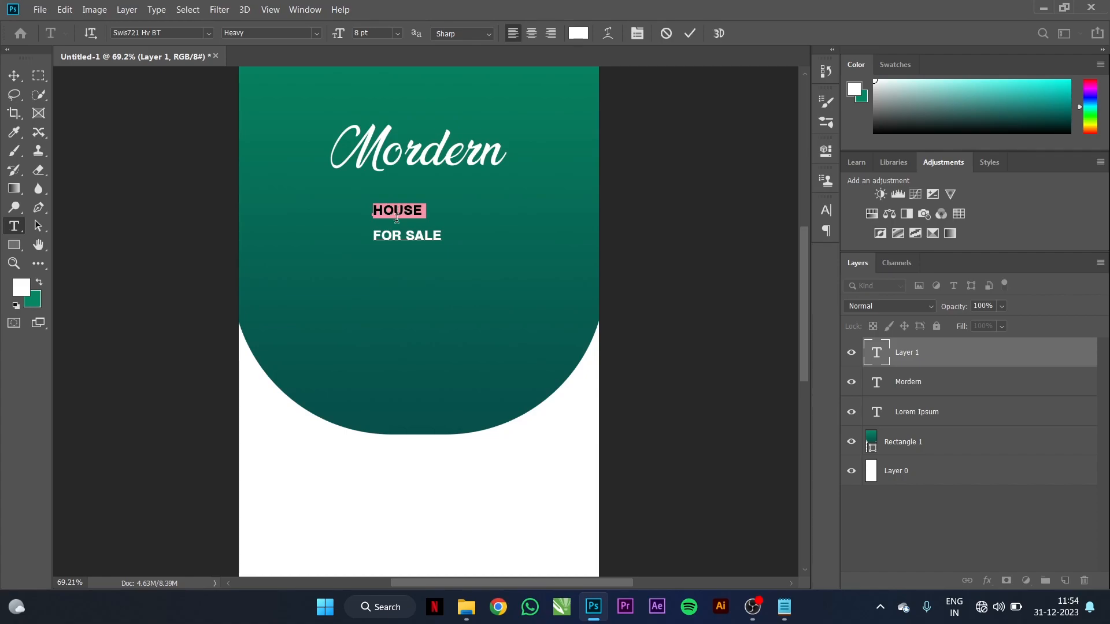
key("ctrl+a")
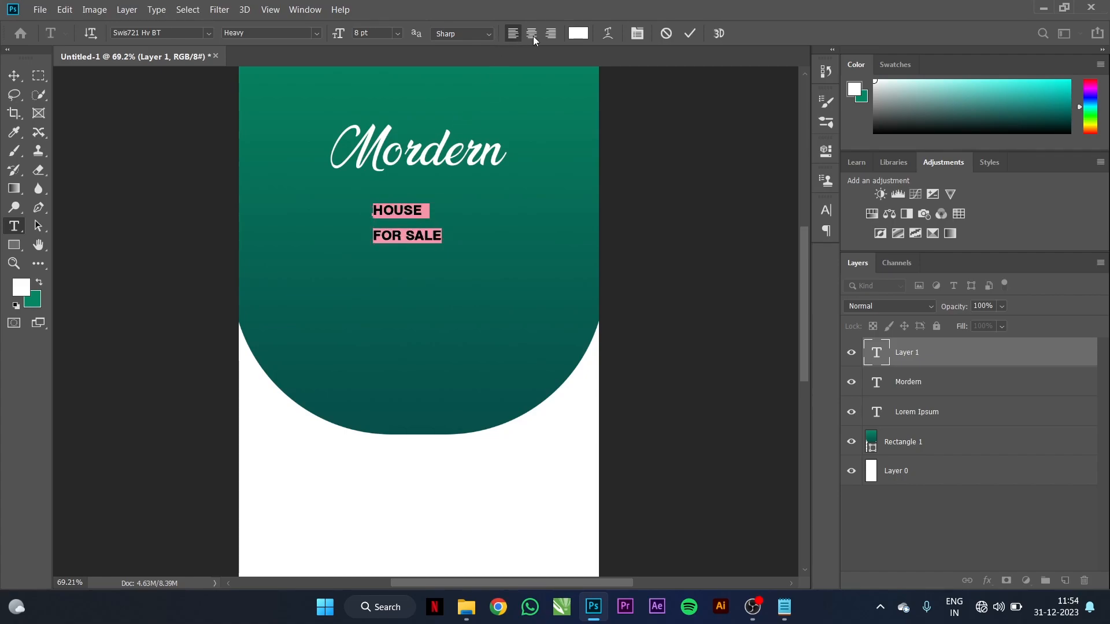
left_click(538, 36)
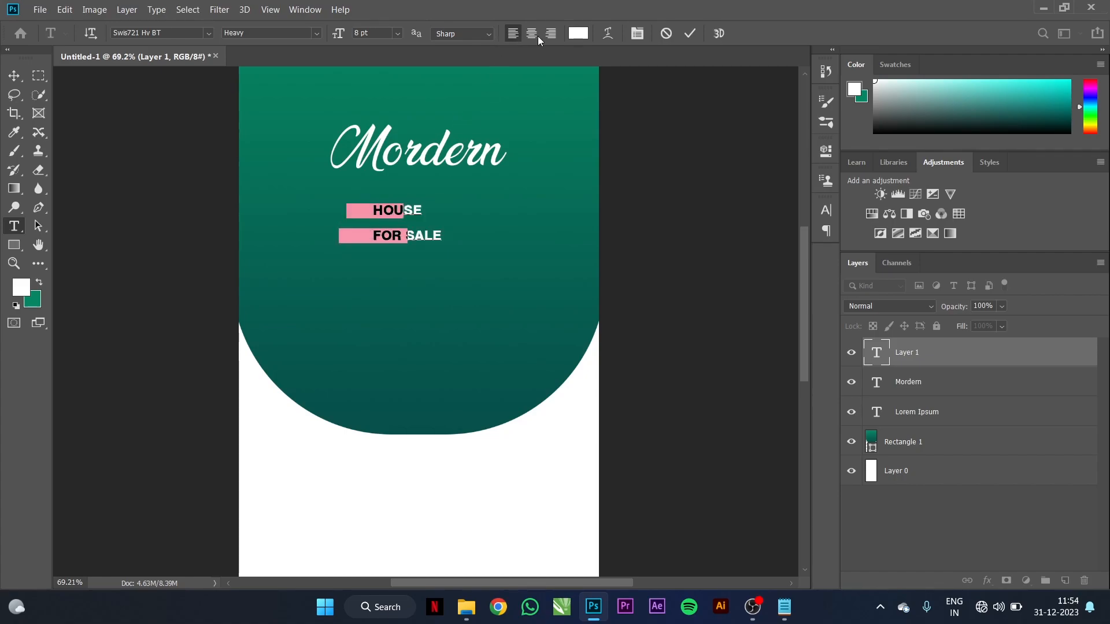
left_click(684, 35)
Step: Enlarge the HOUSE FOR SALE heading and move it up
left_click(14, 76)
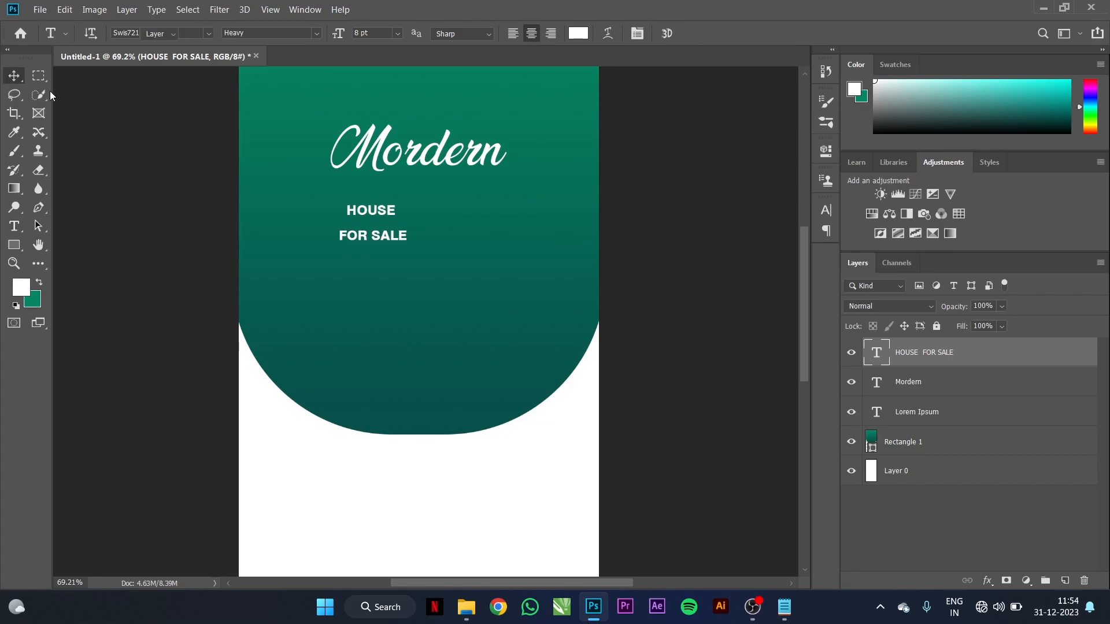
key("ctrl+t")
left_click_drag(406, 244, 499, 296)
left_click_drag(428, 227, 429, 209)
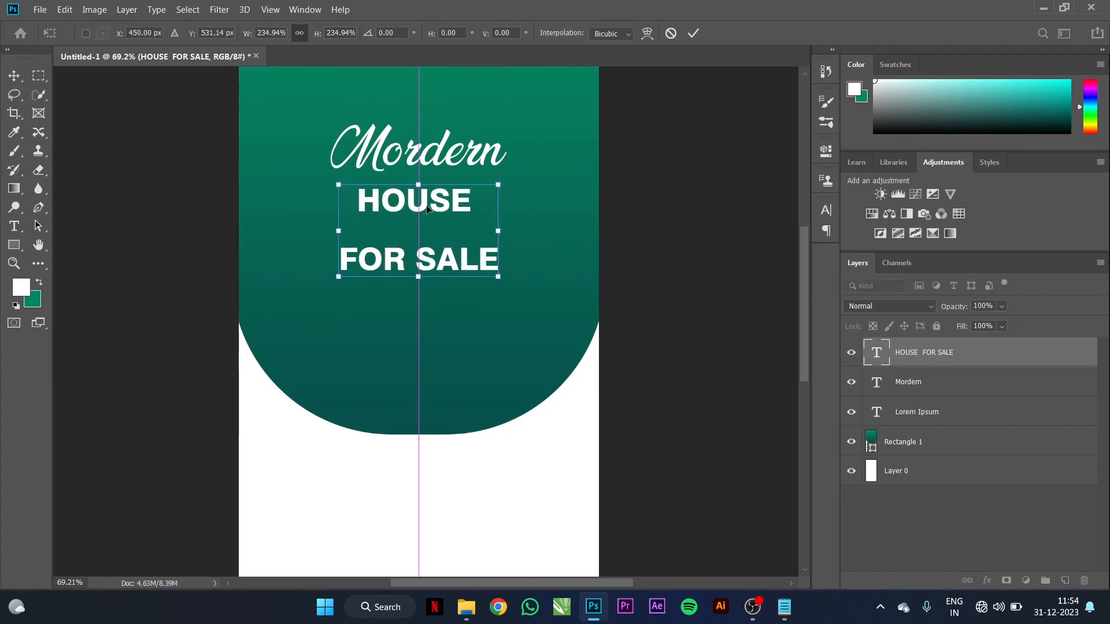
left_click(826, 211)
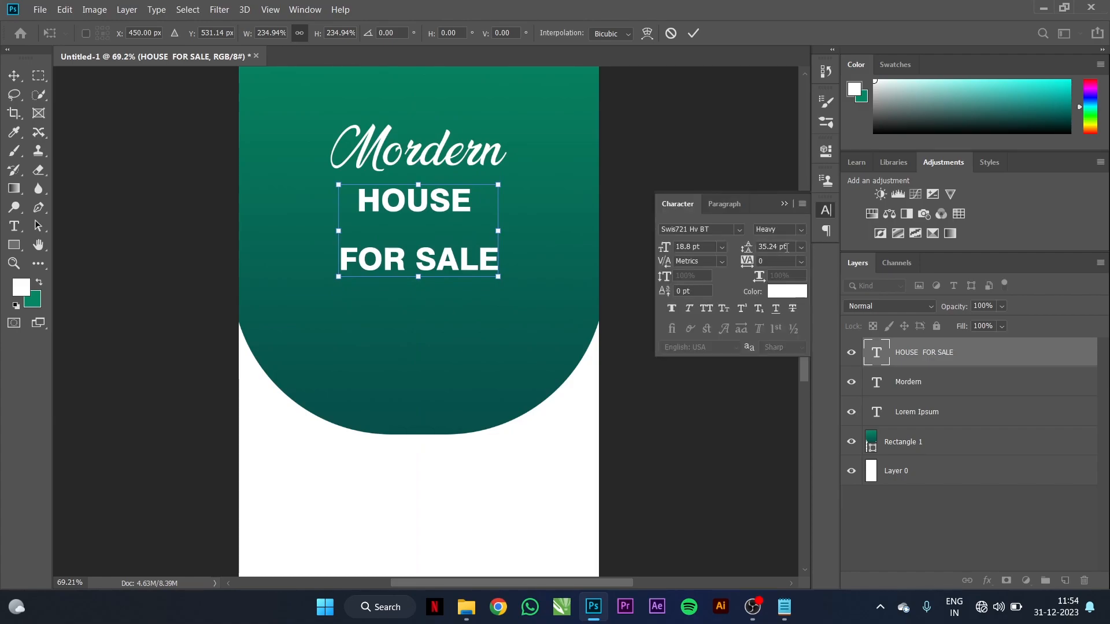
left_click(693, 33)
Step: Set the heading's leading to 21 pt and centre it under Mordern
left_click(792, 247)
type("2")
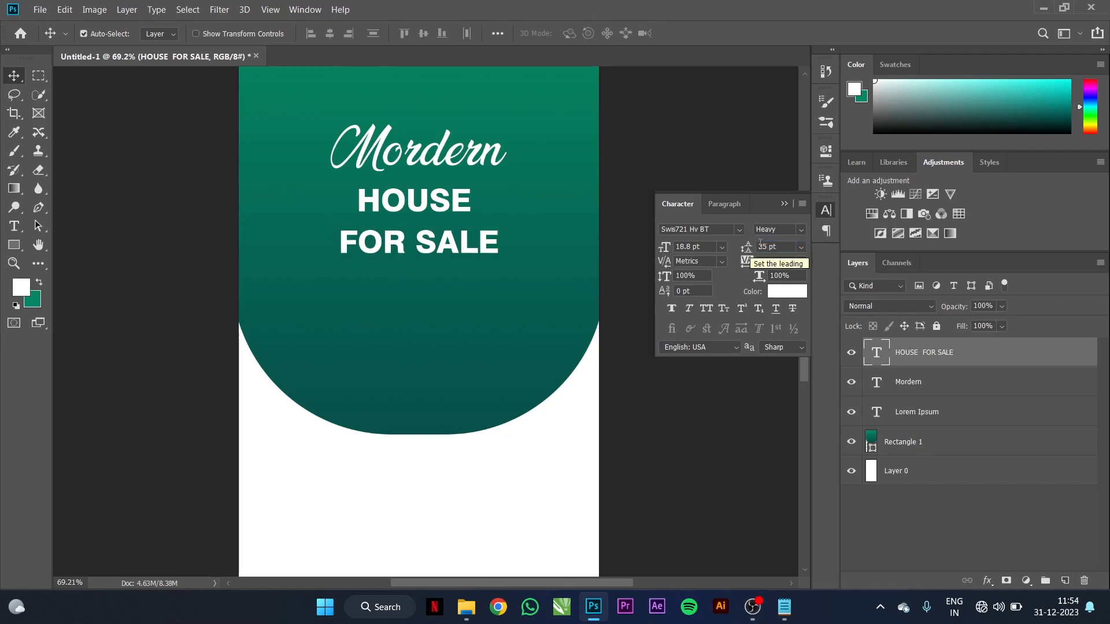
left_click(748, 250)
type("22")
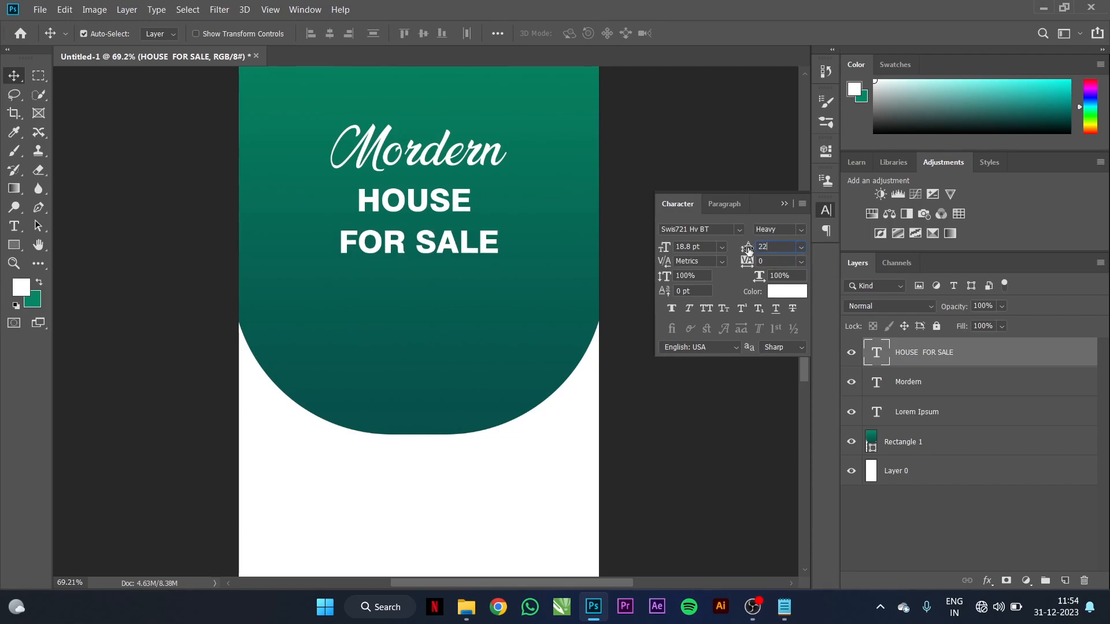
key("Return")
left_click(748, 250)
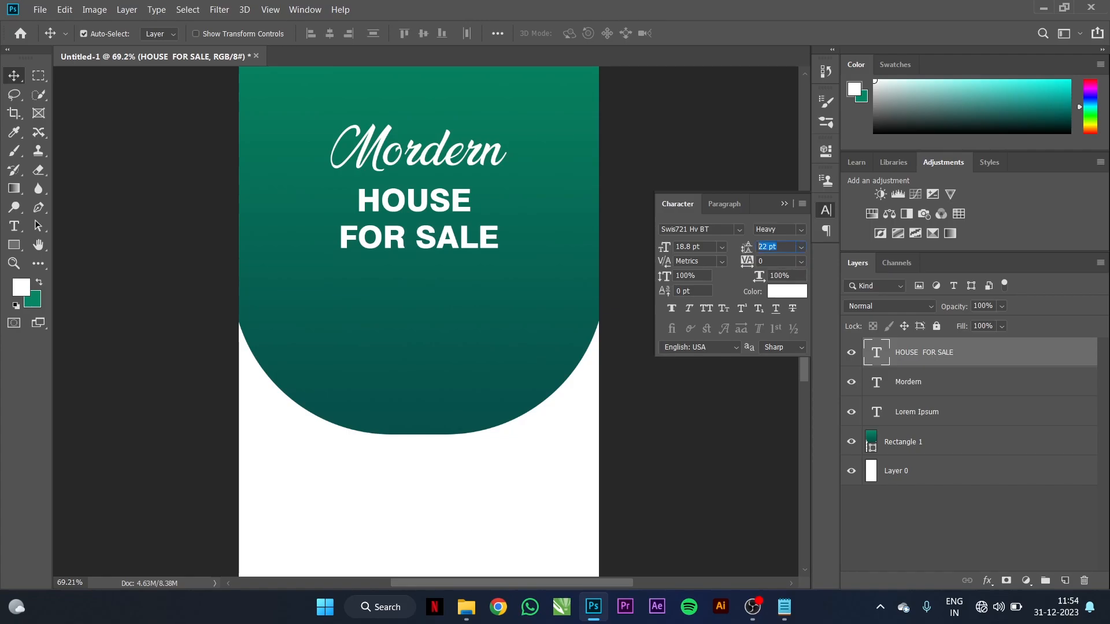
type("20")
key("Return")
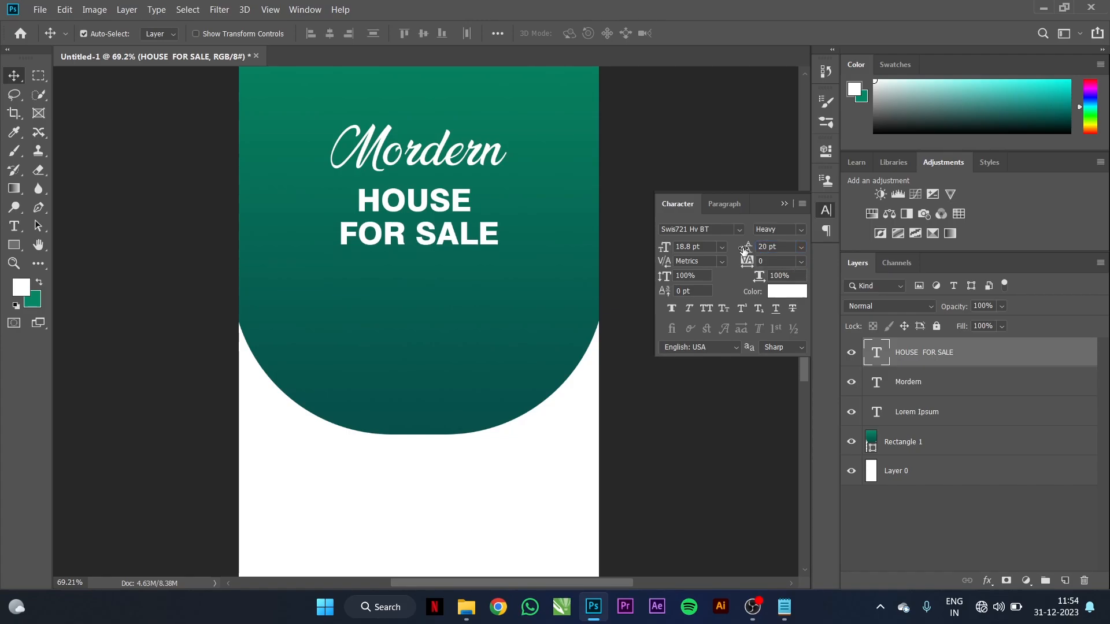
left_click(748, 250)
type("21")
key("Return")
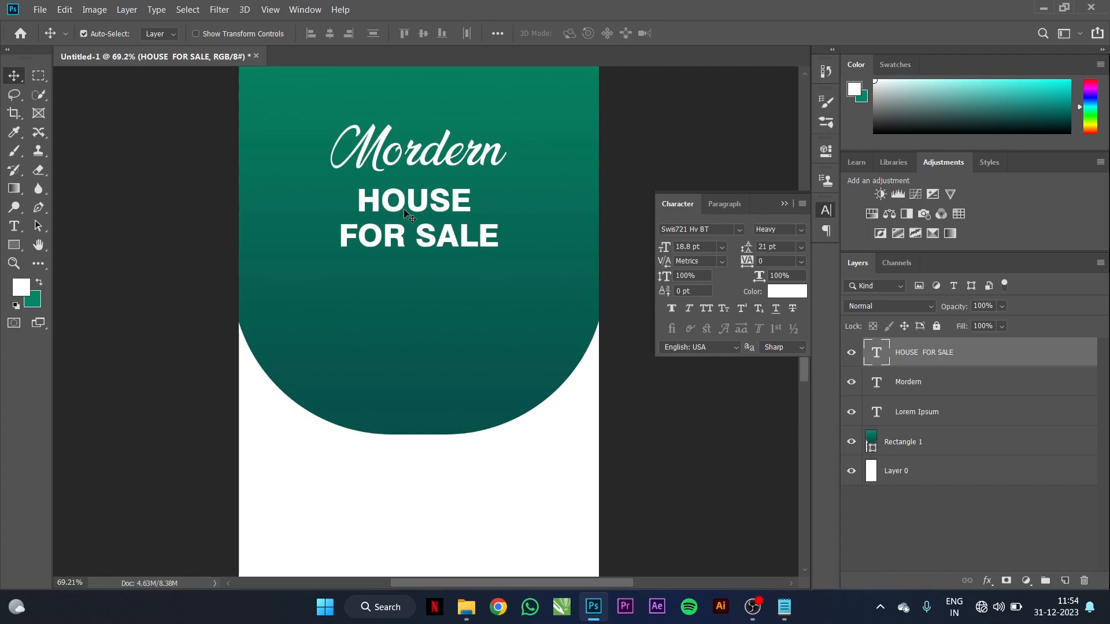
left_click_drag(400, 209, 400, 206)
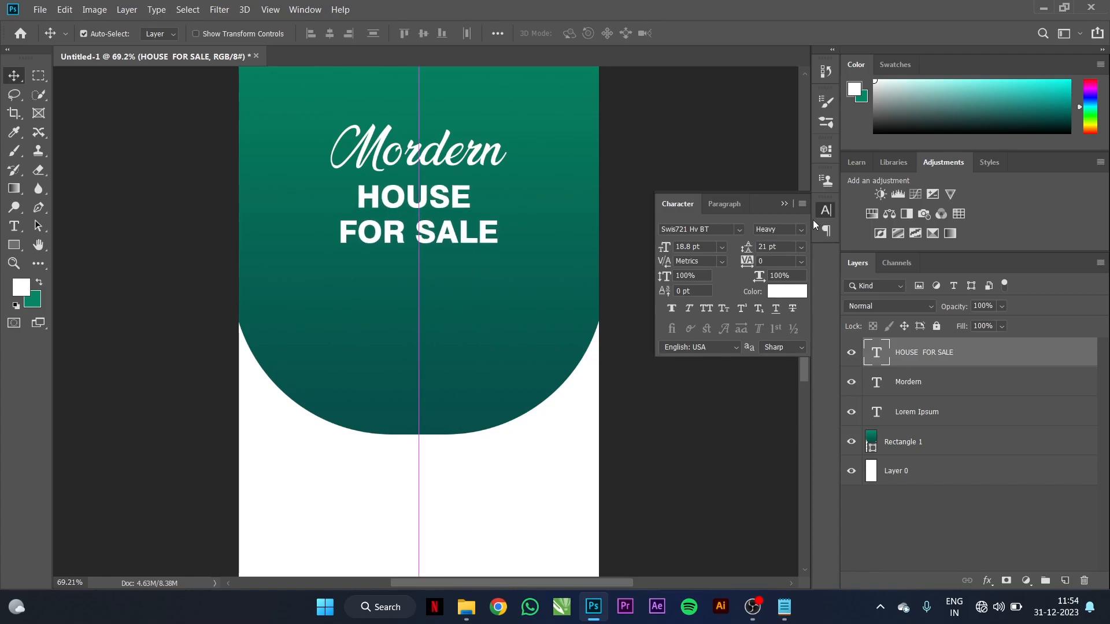
left_click(784, 203)
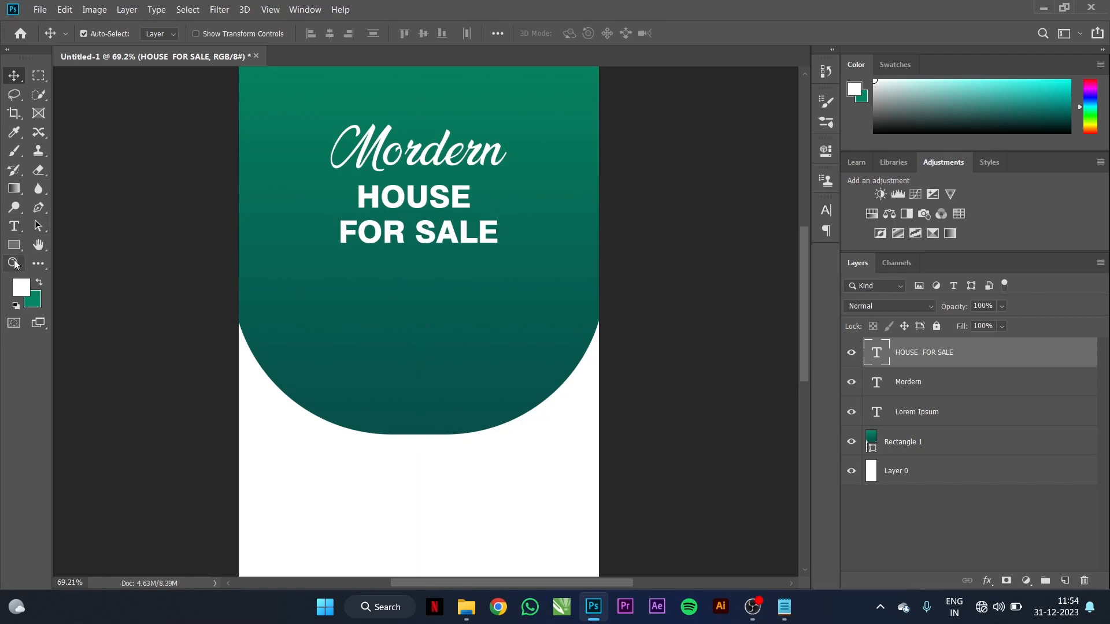
Step: Draw a large white circle over the green panel's bottom edge
left_click(14, 244)
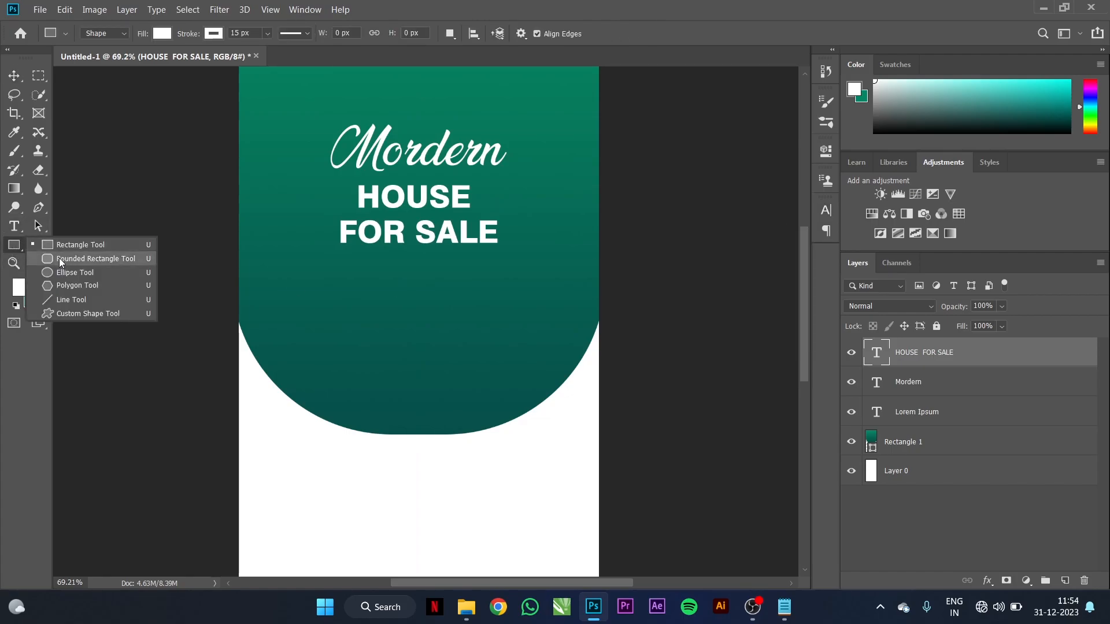
left_click(63, 272)
left_click_drag(337, 285, 573, 496)
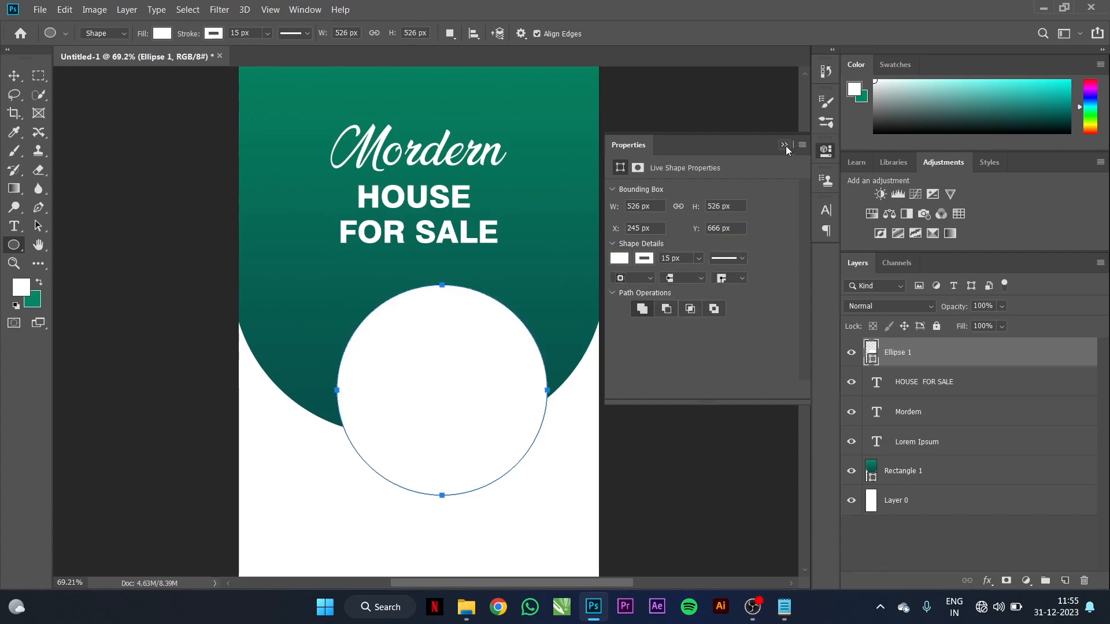
left_click(645, 259)
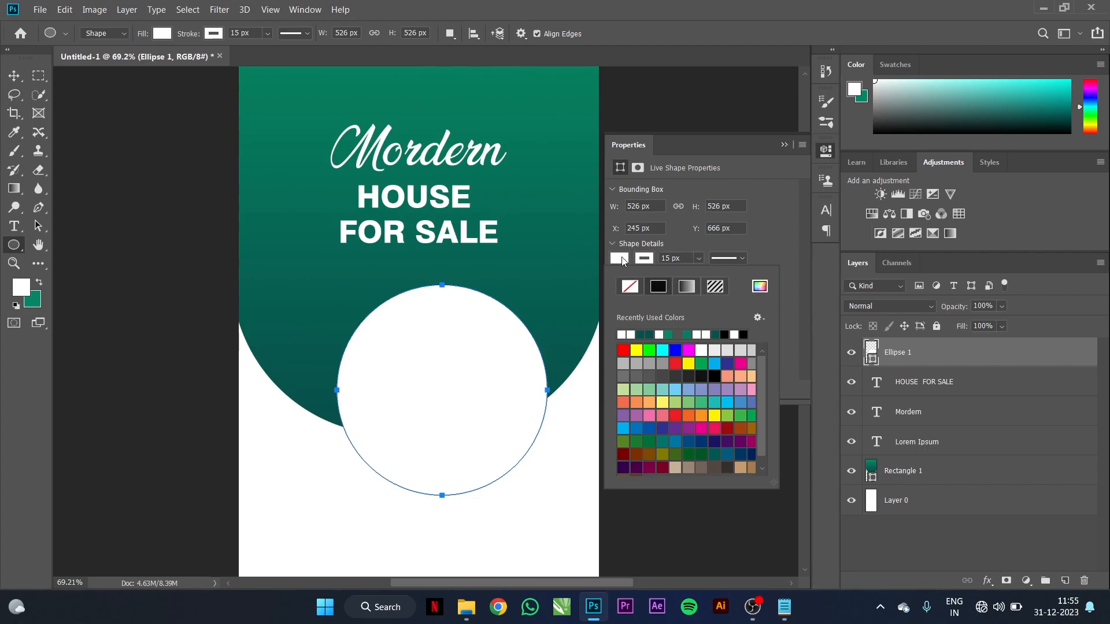
left_click(783, 145)
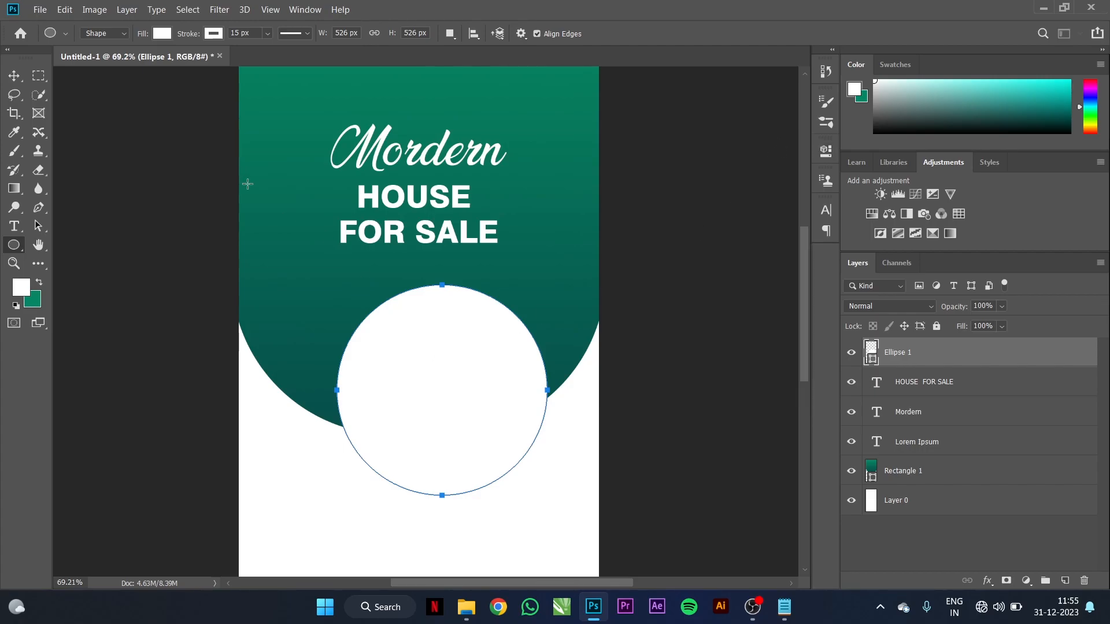
Step: Move, slightly enlarge and centre the white circle
left_click(14, 75)
left_click_drag(386, 359, 414, 389)
key("ctrl+t")
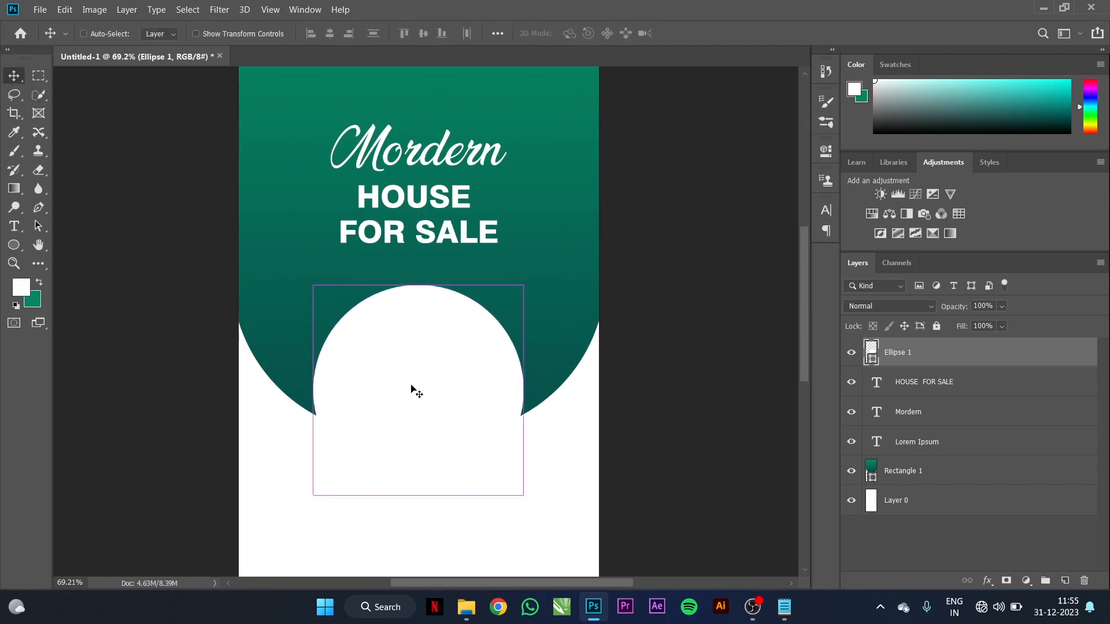
left_click_drag(521, 494, 539, 514)
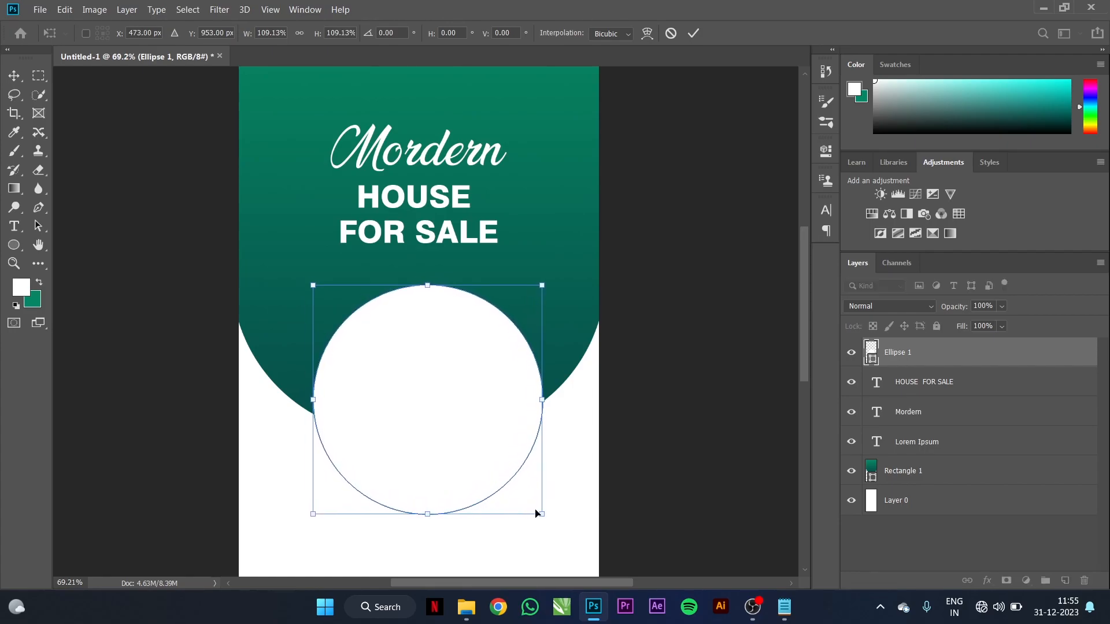
scroll(476, 335, "down", 4)
scroll(436, 347, "up", 4)
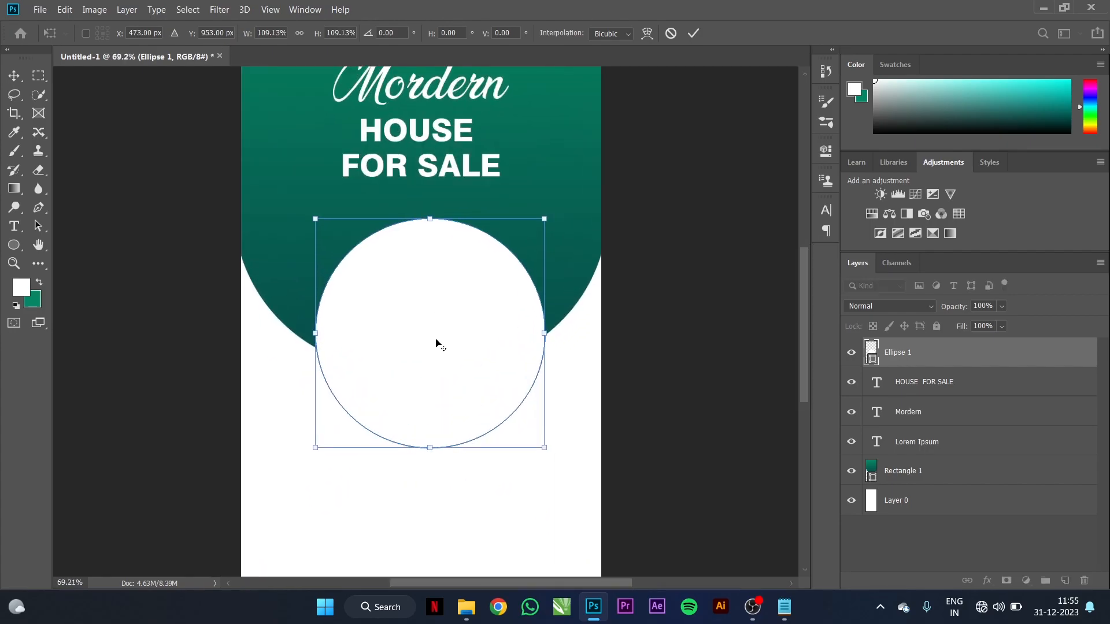
left_click_drag(435, 341, 426, 341)
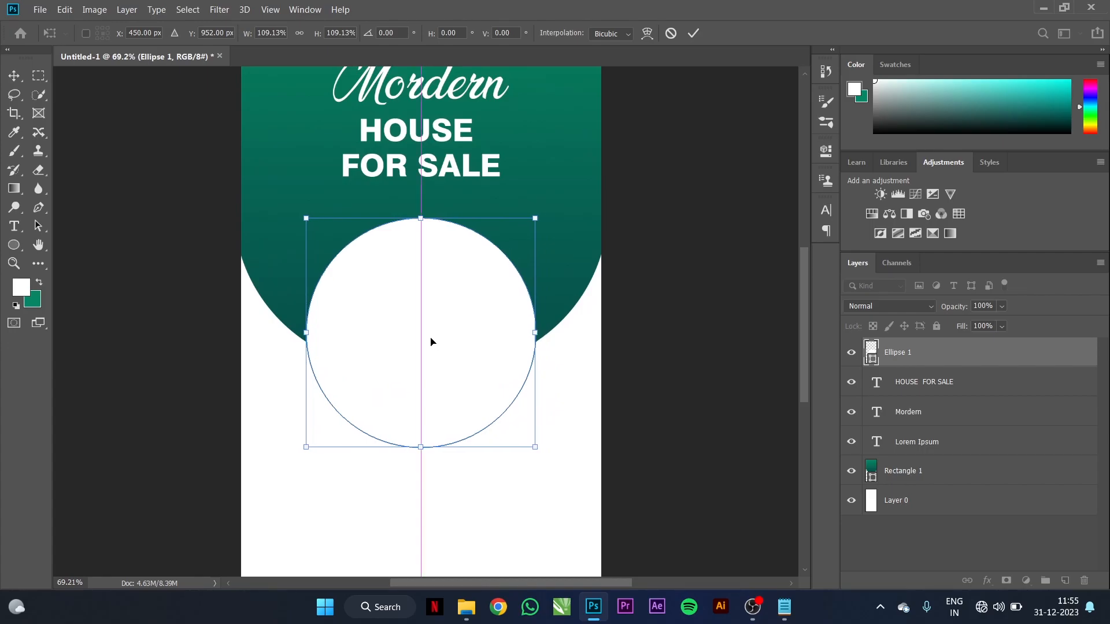
left_click(692, 33)
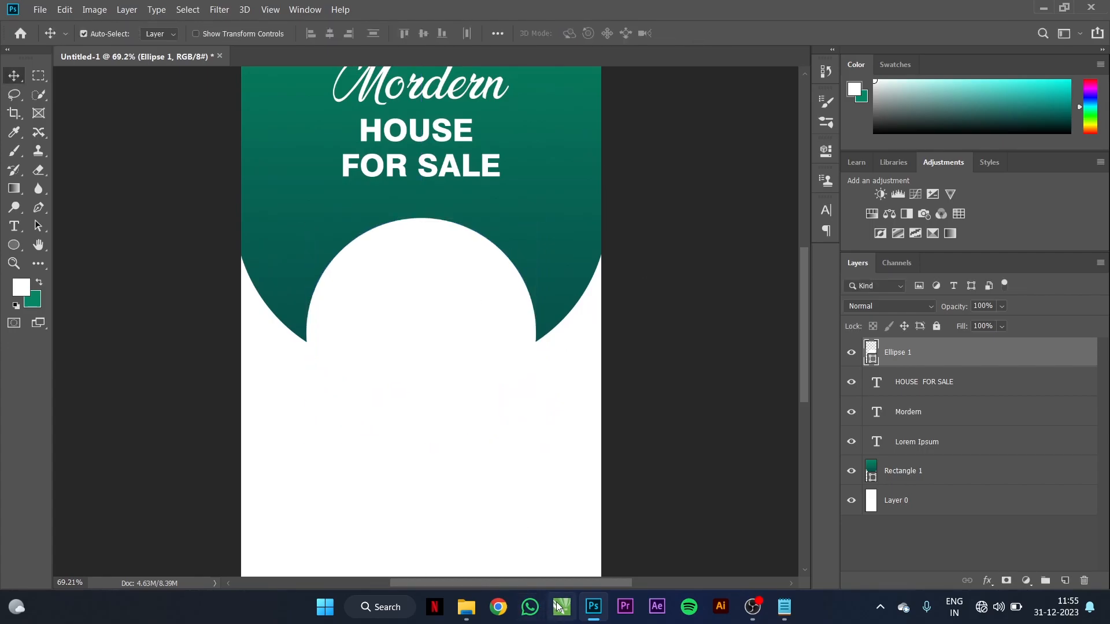
Step: Drag the first bedroom photo from the interior photos folder into the flyer
left_click(466, 607)
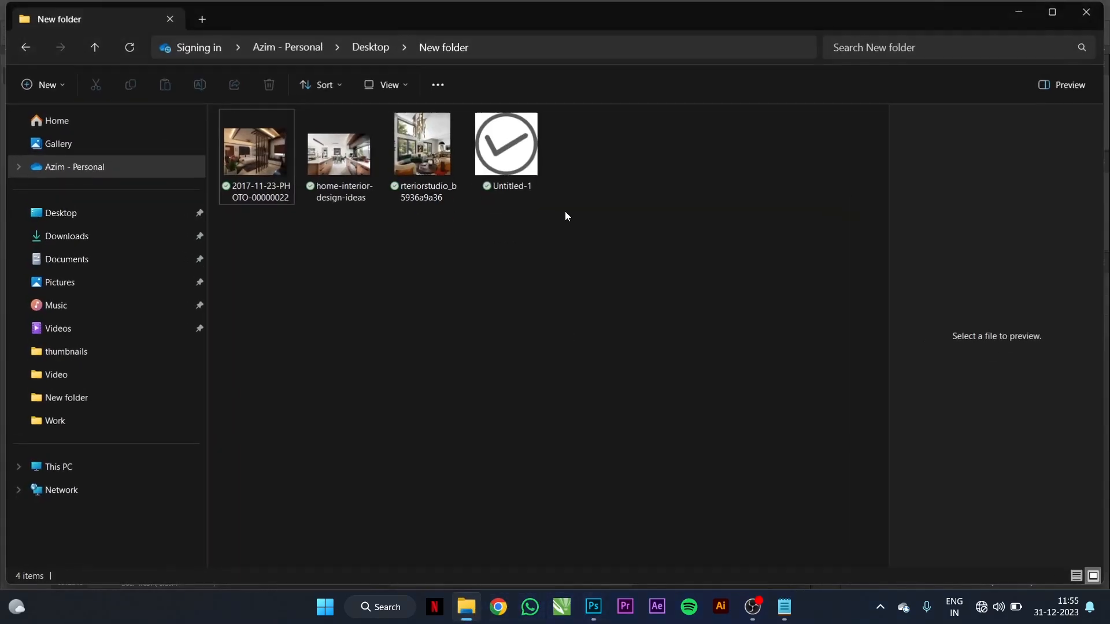
left_click(276, 147)
left_click_drag(260, 151, 437, 308)
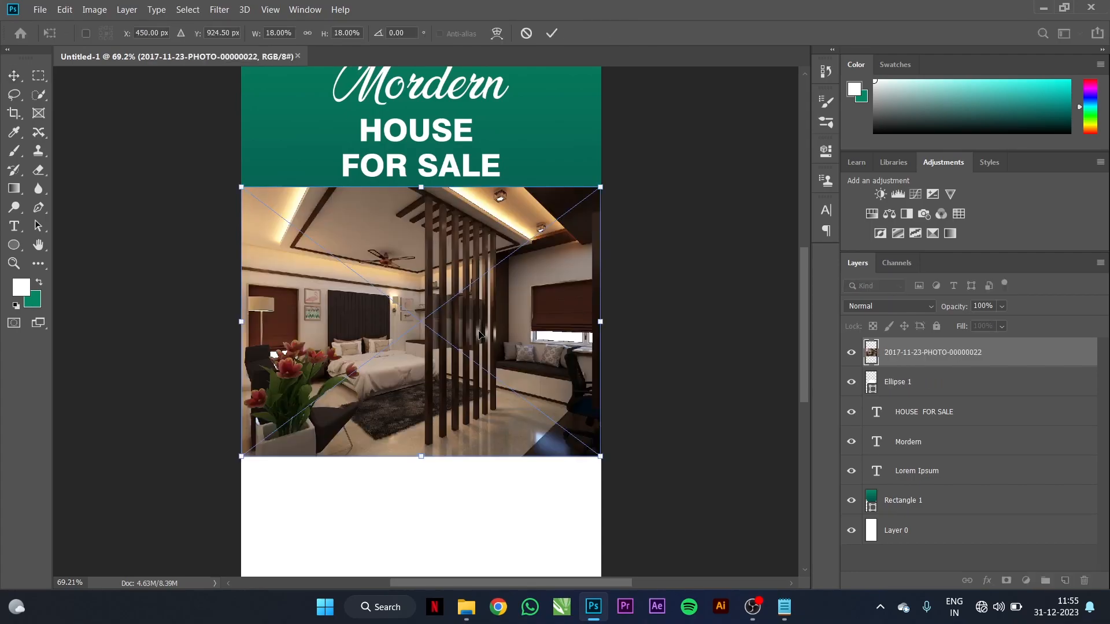
Step: Clip the bedroom photo into Ellipse 1 and scale it to about 15% to fill it
left_click(892, 367, "alt")
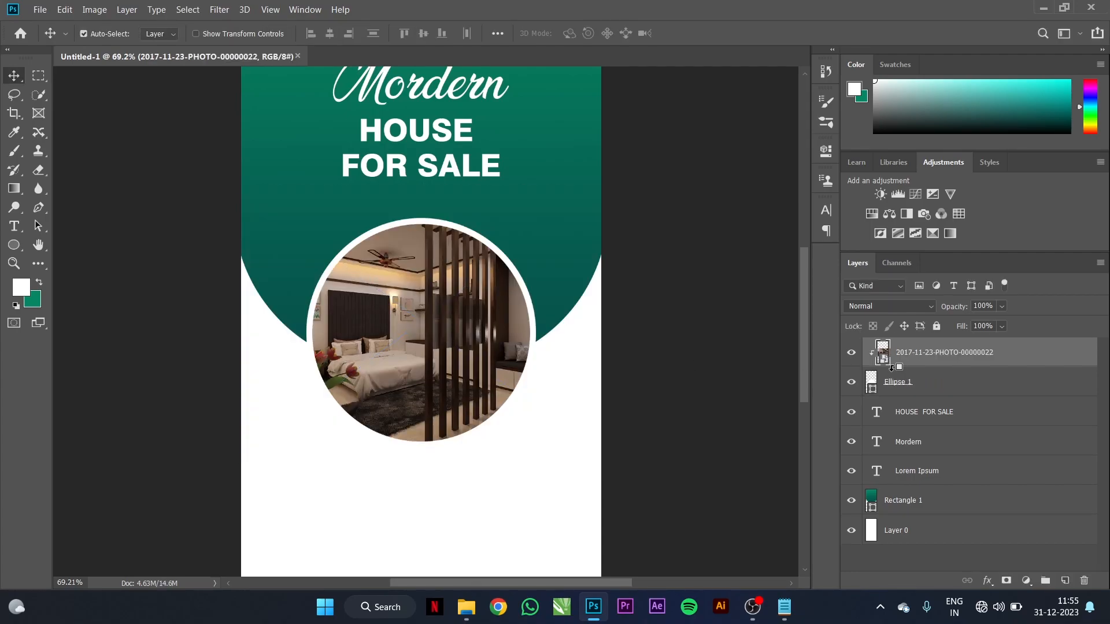
key("ctrl+t")
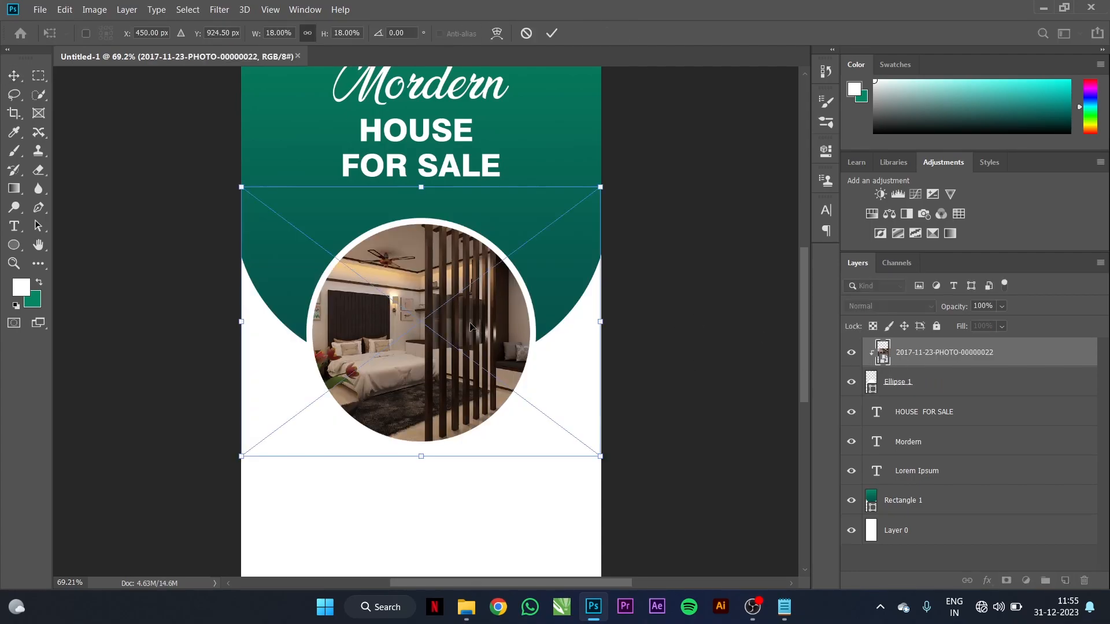
left_click_drag(600, 189, 577, 210)
left_click_drag(568, 218, 562, 222)
left_click_drag(394, 351, 406, 351)
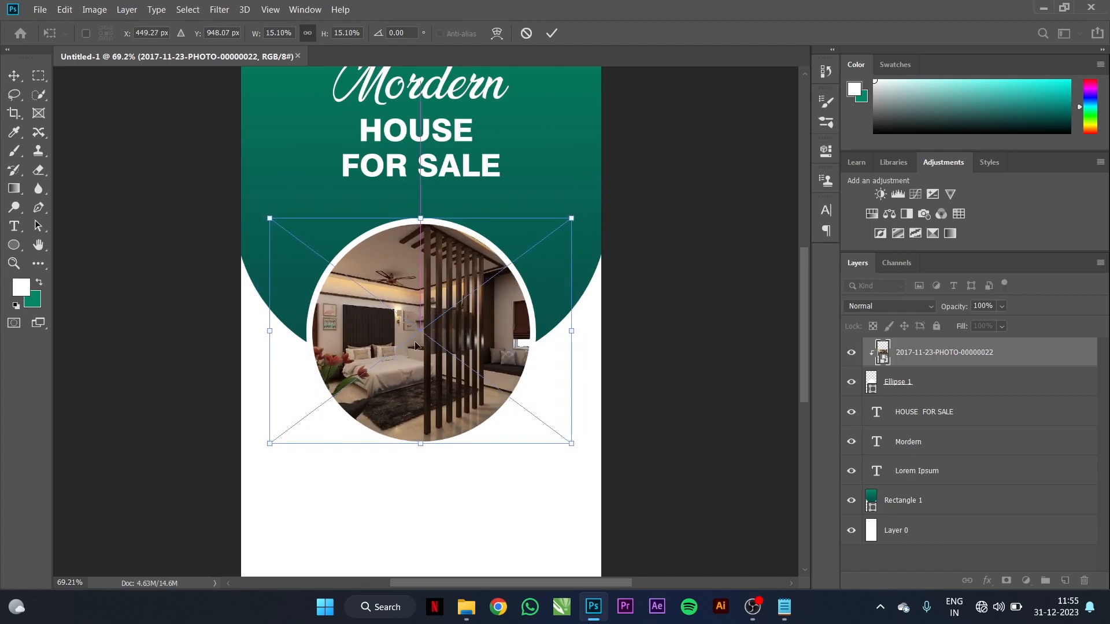
left_click(552, 34)
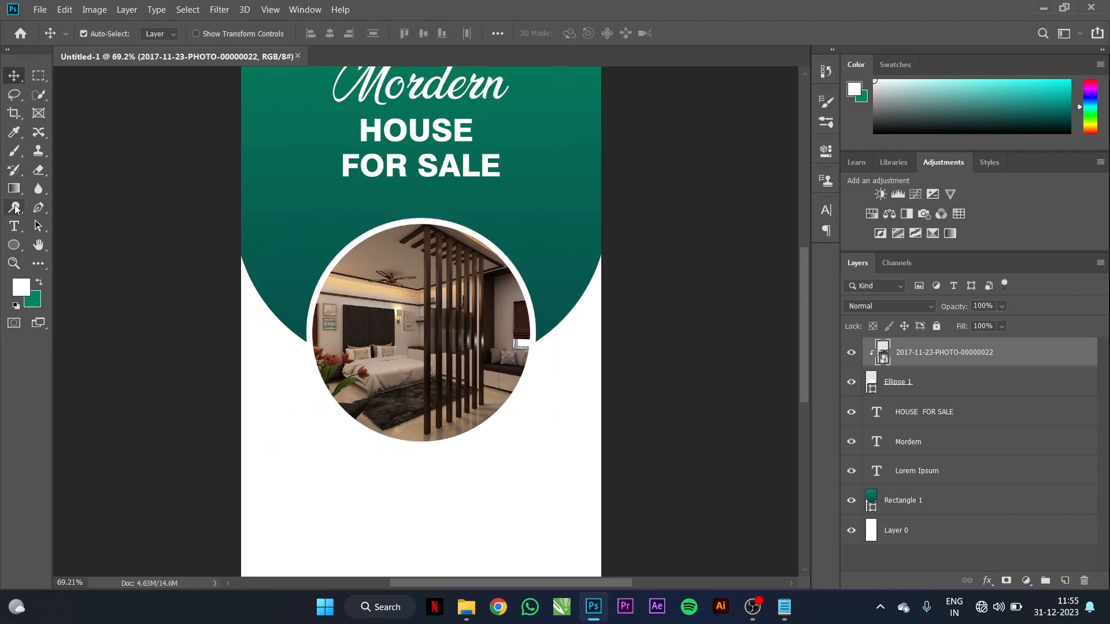
Step: Draw a small circle at the photo's upper left with no fill and a 12 px outline
left_click(14, 245)
left_click_drag(275, 213, 390, 330)
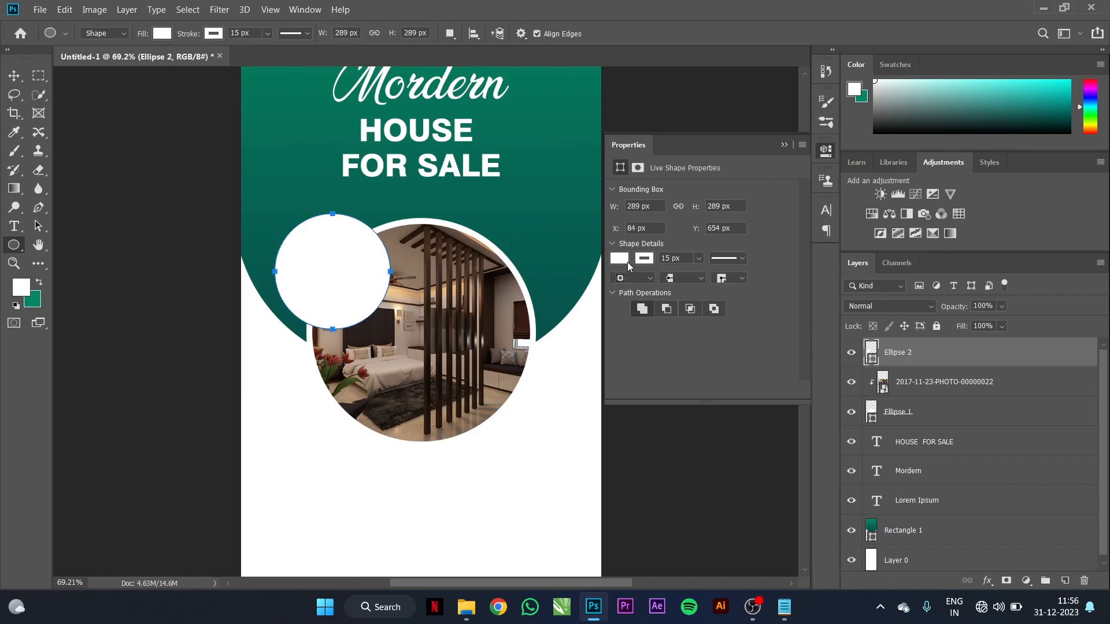
left_click(620, 259)
left_click(630, 287)
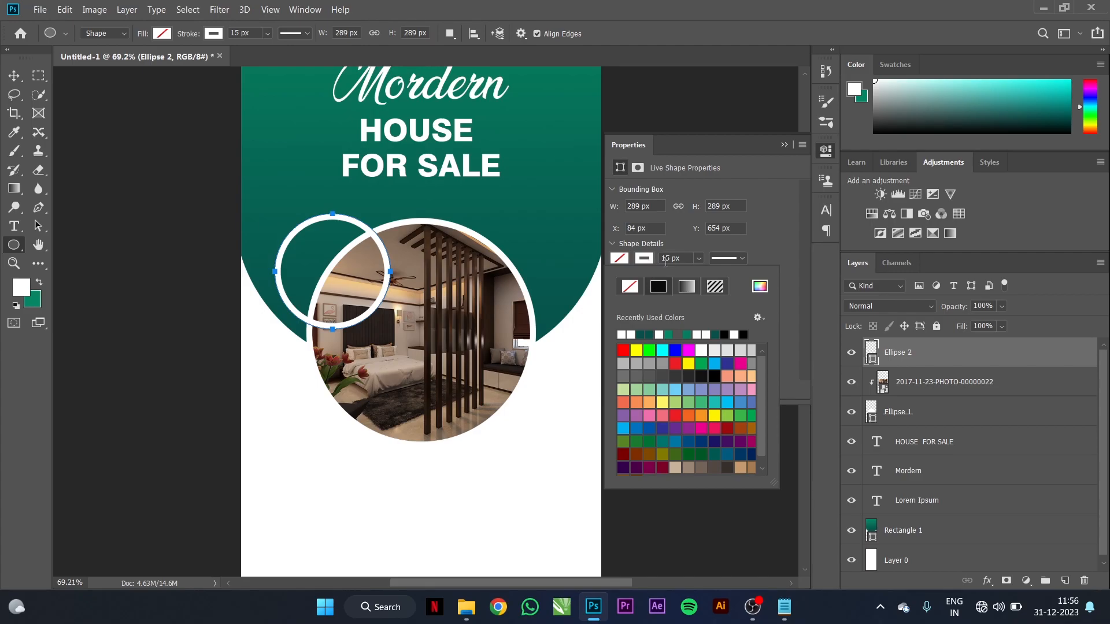
left_click_drag(683, 259, 653, 261)
type("12")
key("Return")
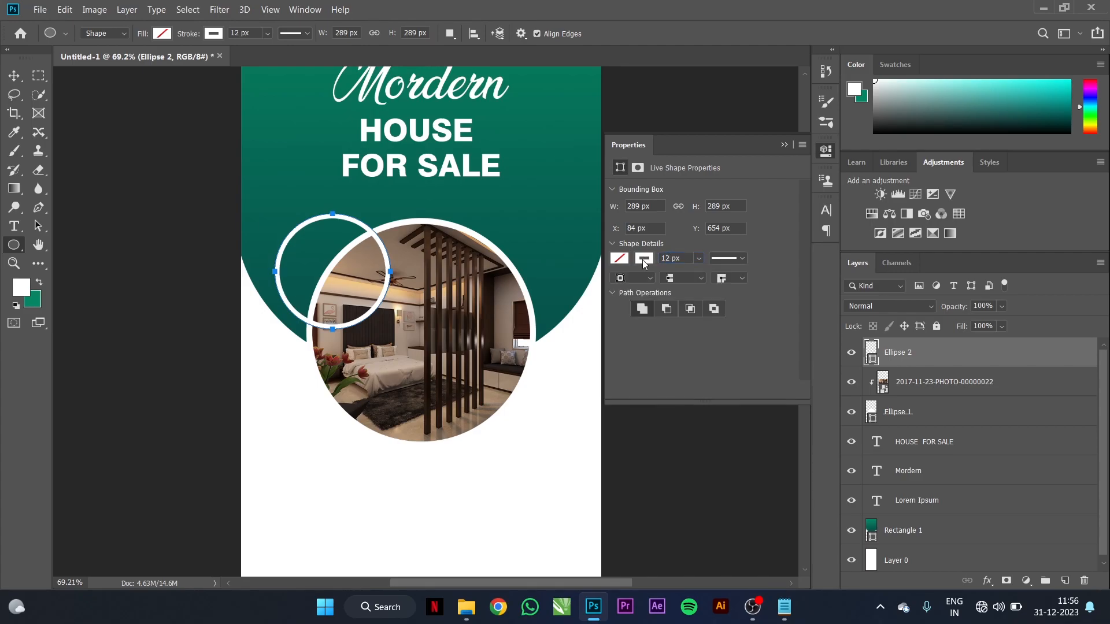
left_click(784, 145)
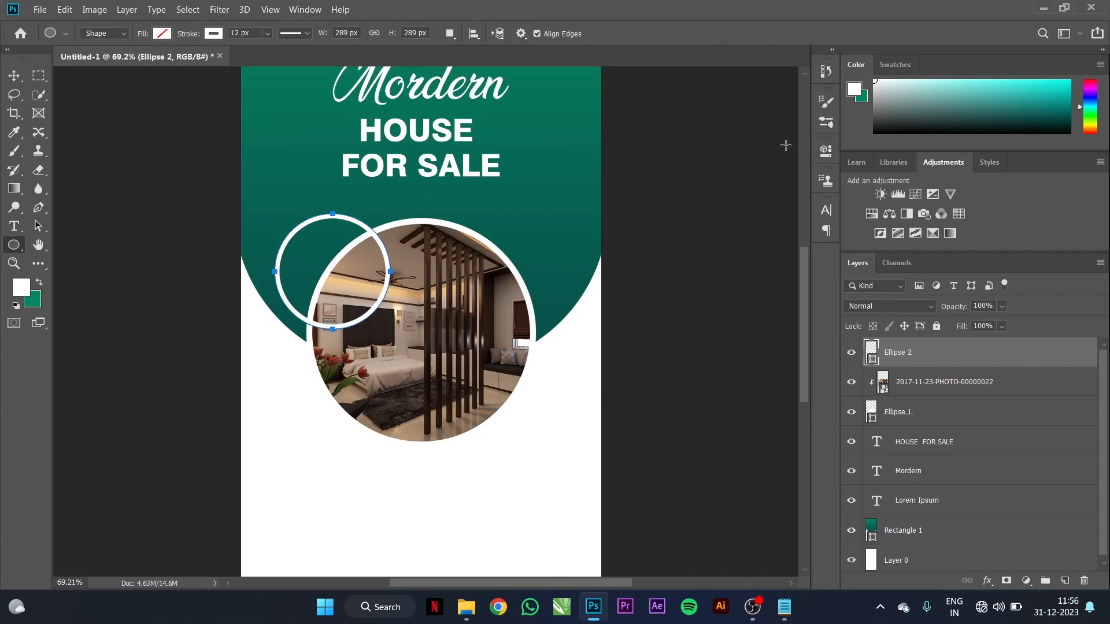
left_click(14, 76)
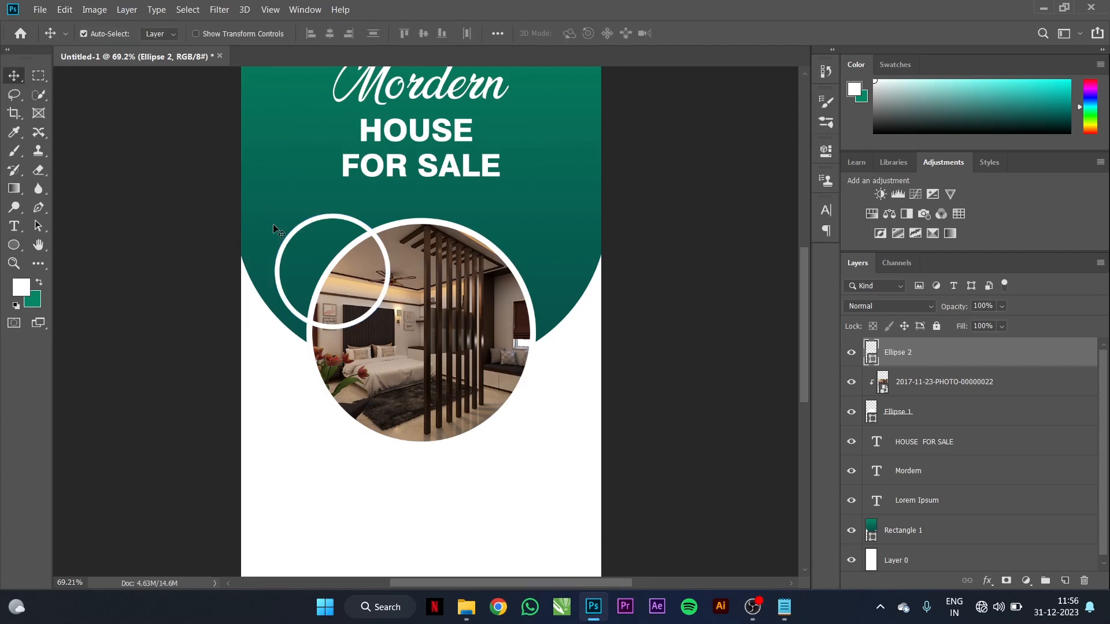
left_click(307, 258)
Step: Nudge the small ring left, then undo the kitchen photo clipped into it
left_click_drag(363, 229, 360, 231)
key("alt+Tab")
left_click_drag(323, 157, 324, 266)
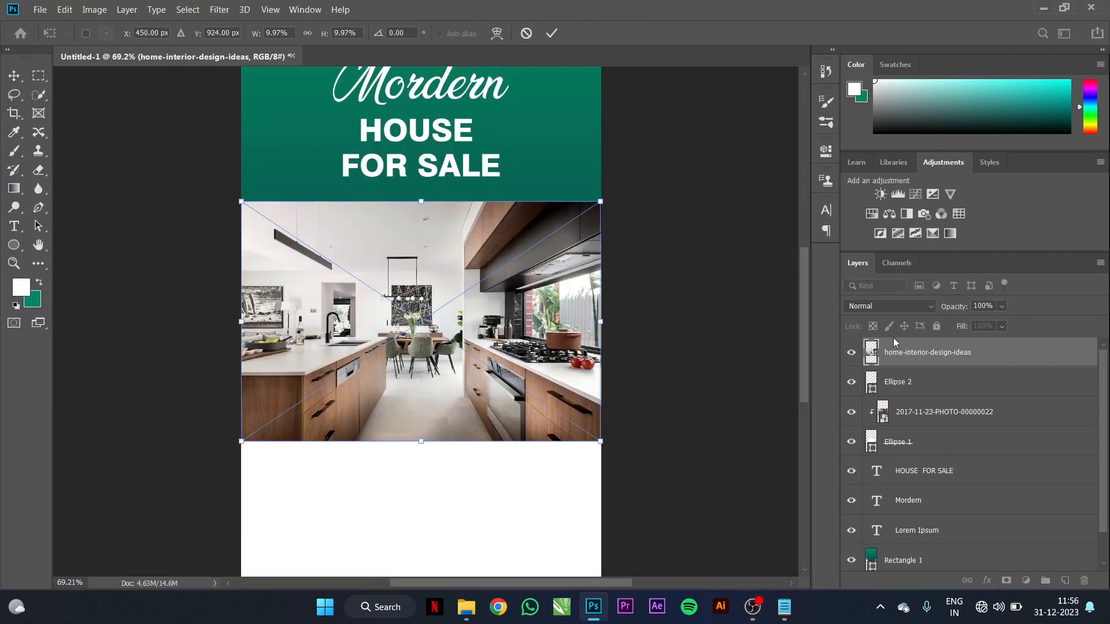
left_click(896, 366, "alt")
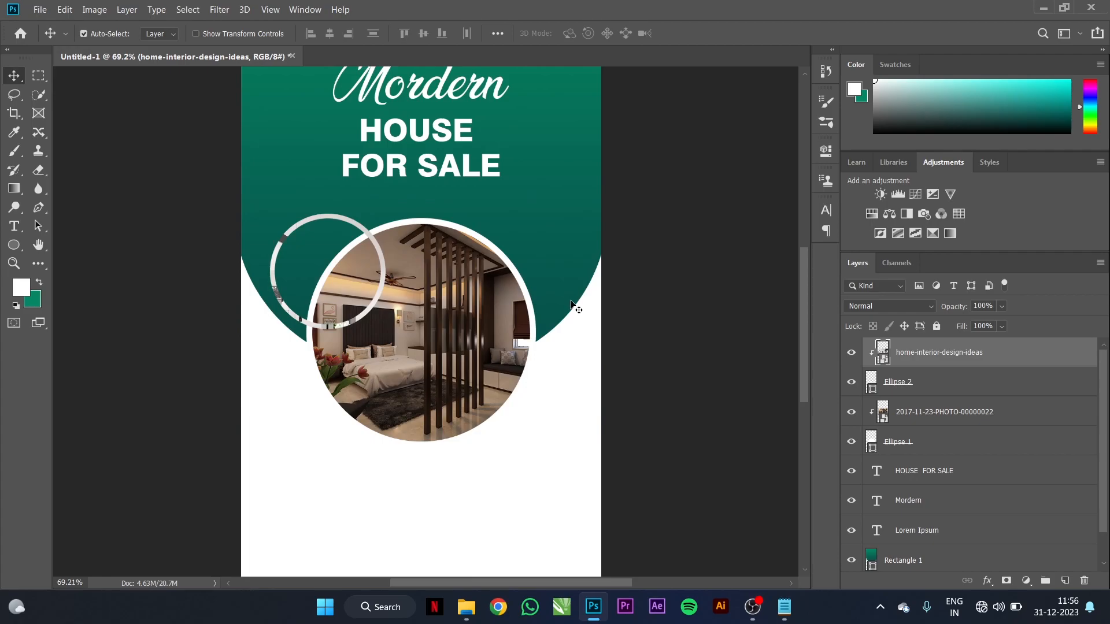
key("ctrl+z")
key("ctrl+z")
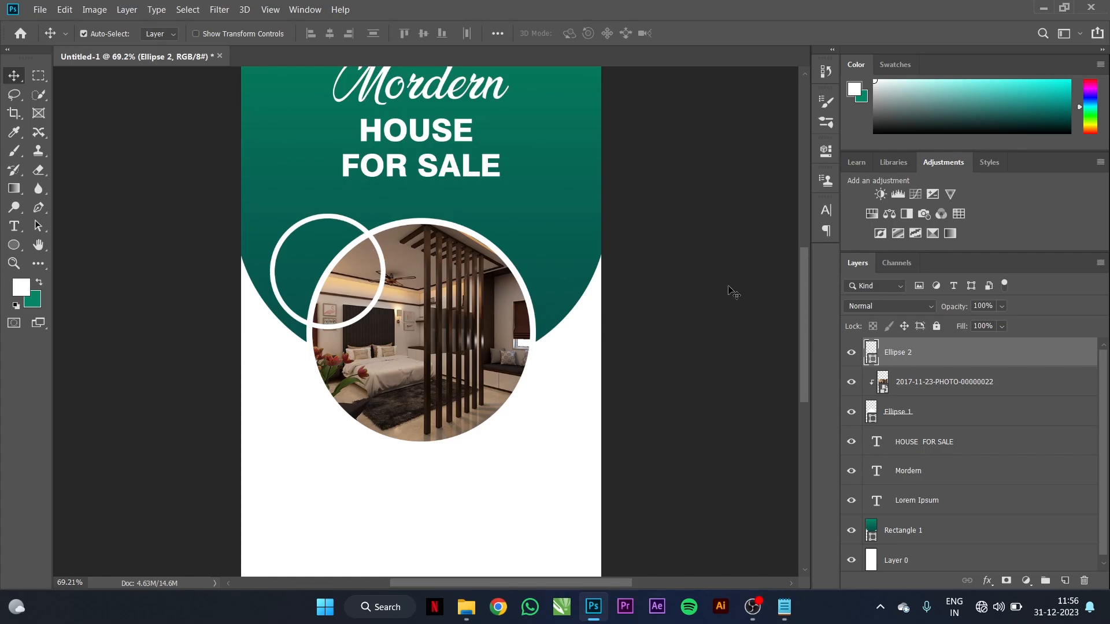
Step: Fill the small circle with white
left_click(14, 245)
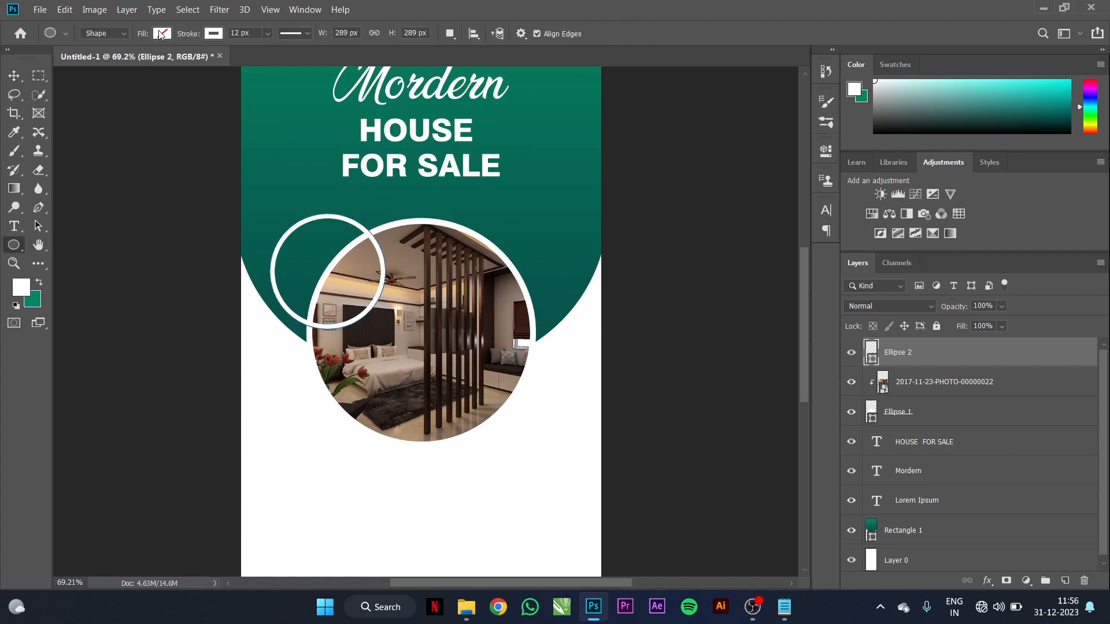
left_click(162, 33)
left_click(94, 109)
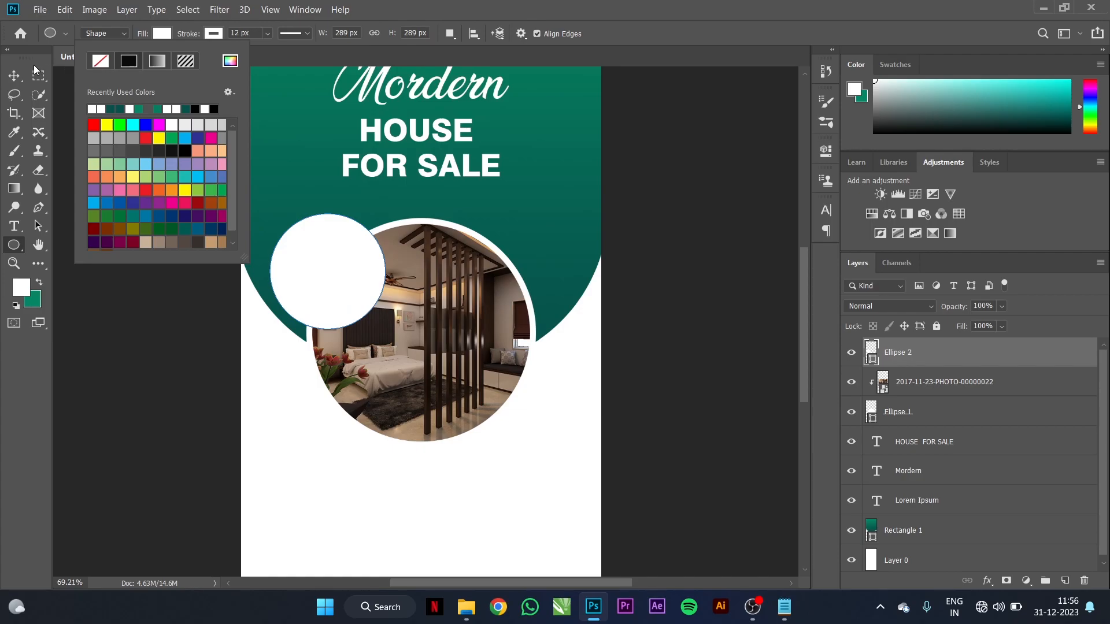
left_click(14, 75)
left_click(14, 75)
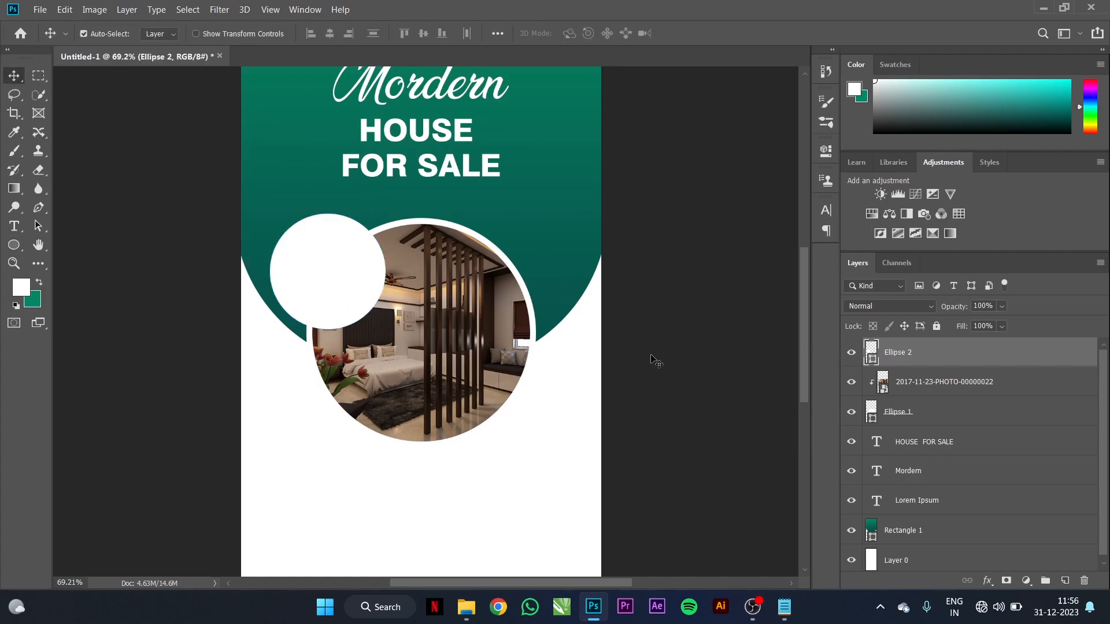
Step: Clip the kitchen photo into the small circle at 4.8%, then draw a circle at the large photo's lower right
left_click(466, 607)
left_click_drag(333, 197, 334, 282)
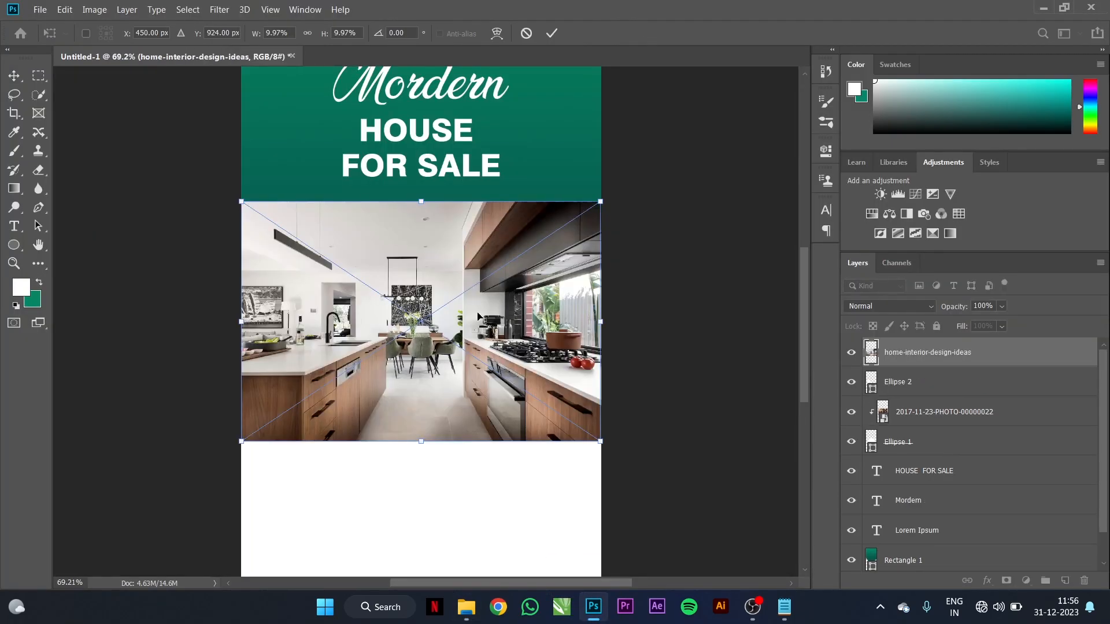
left_click(895, 366, "alt")
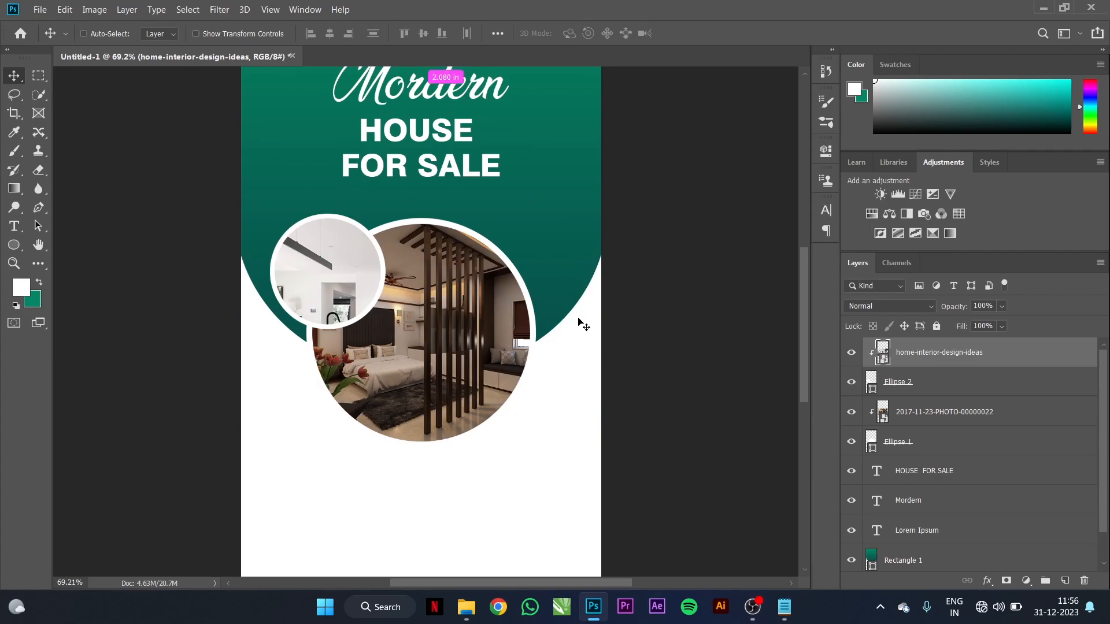
key("ctrl+t")
left_click_drag(600, 443, 406, 375)
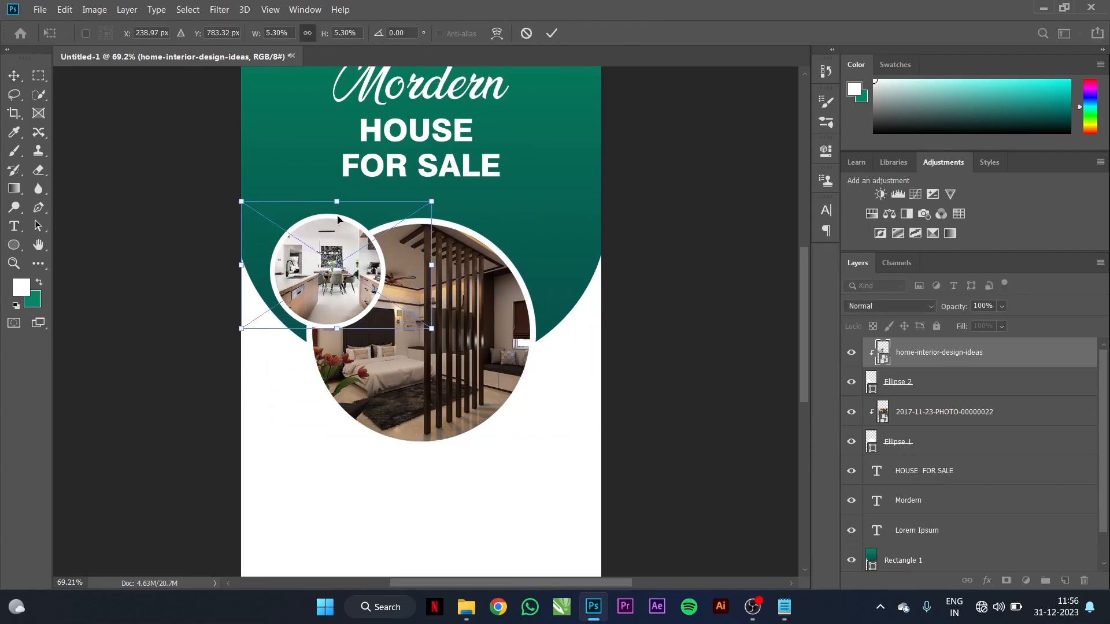
left_click_drag(242, 202, 259, 213)
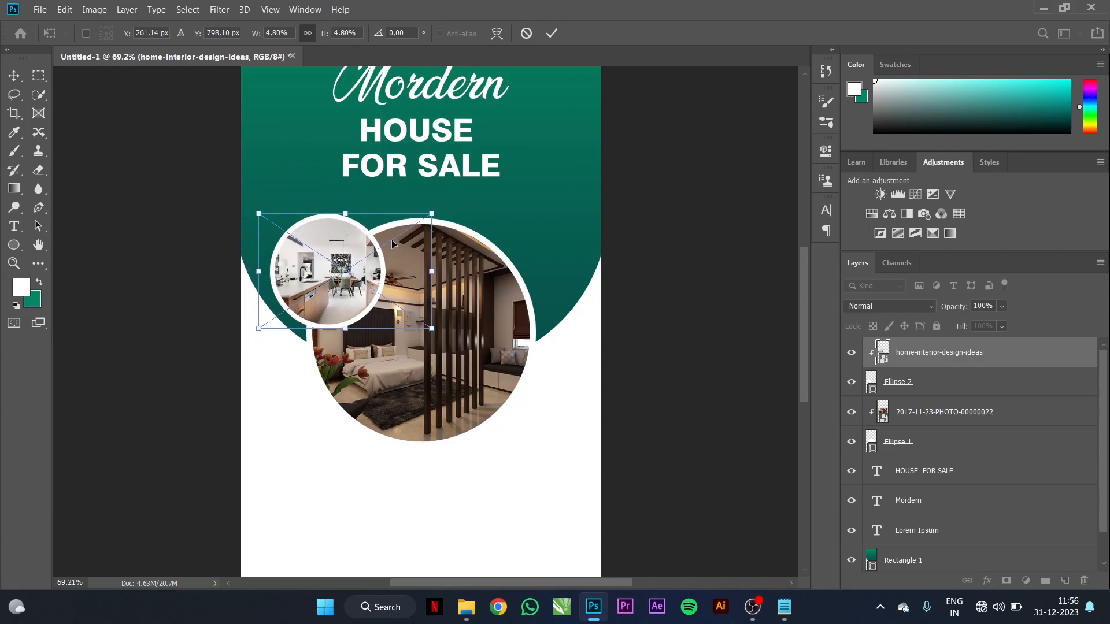
left_click_drag(399, 256, 392, 258)
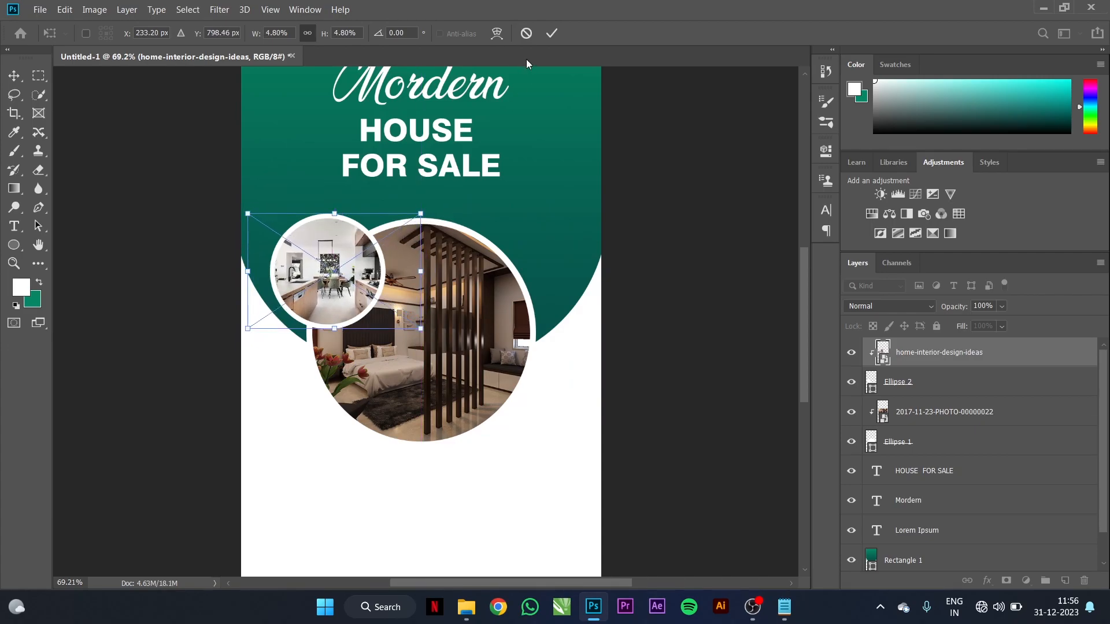
left_click(551, 33)
key("u")
left_click_drag(478, 331, 587, 454)
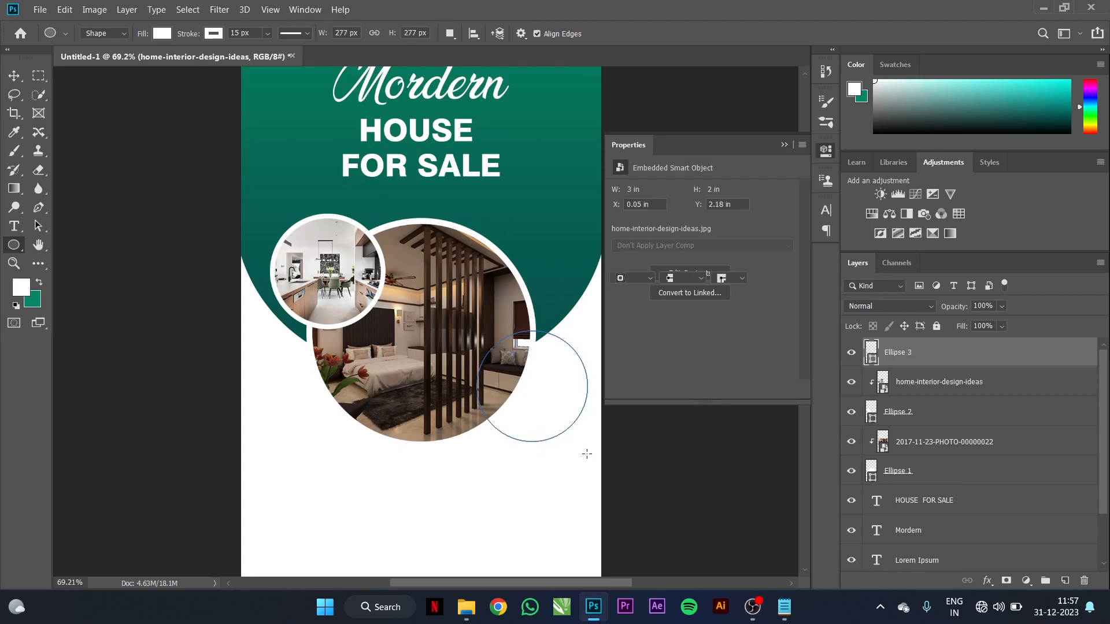
Step: Give the third circle a 12 px outline and collapse the shape properties panel
left_click(645, 259)
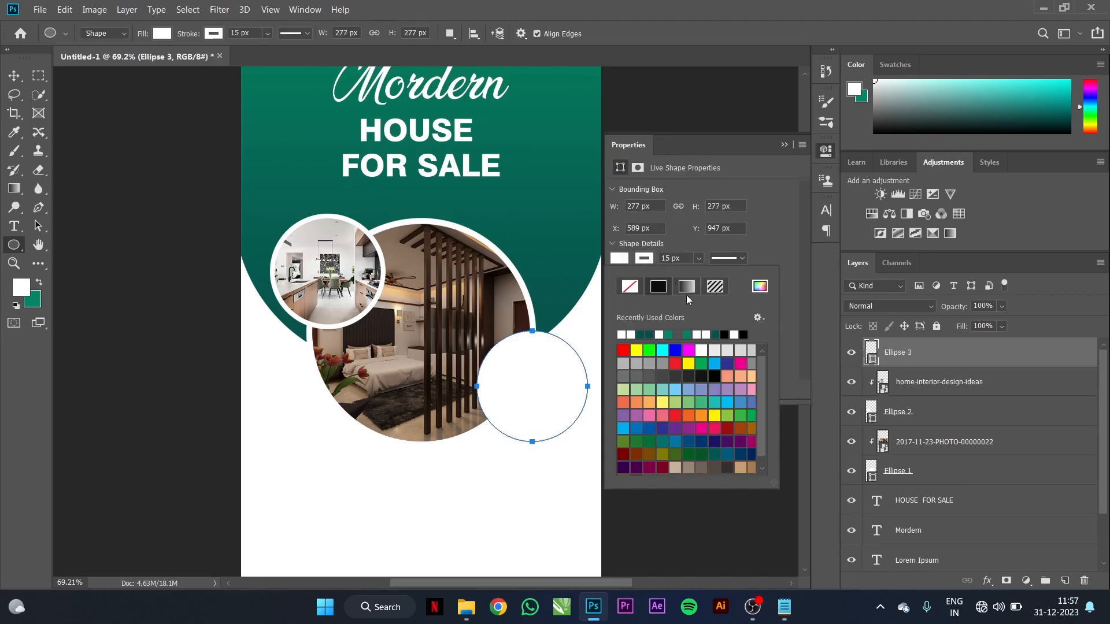
left_click(689, 263)
left_click_drag(685, 260, 645, 260)
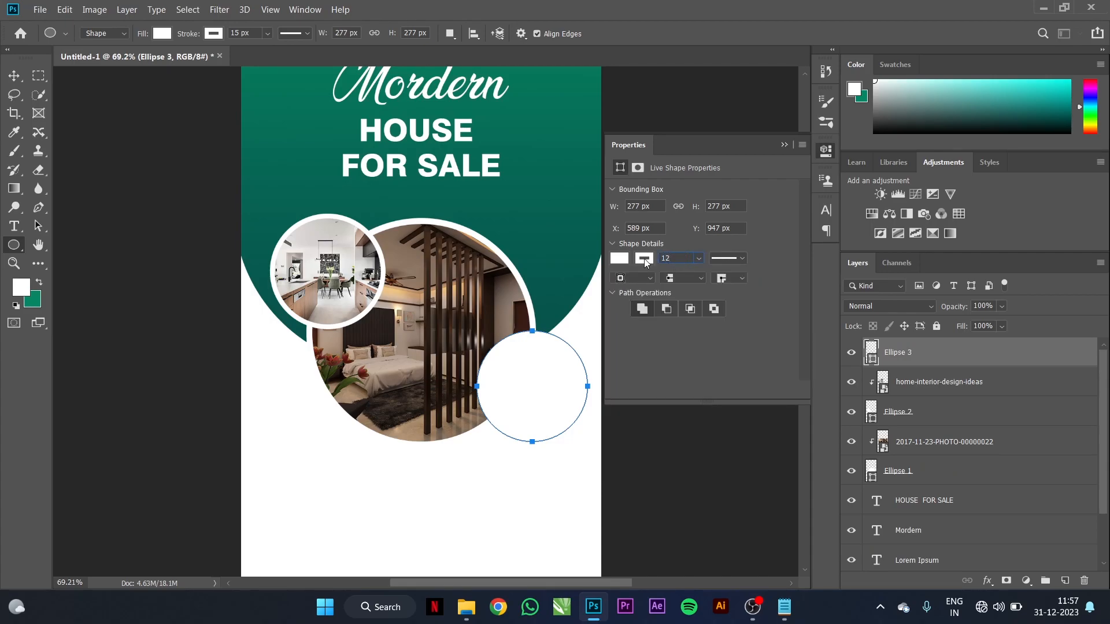
type("12")
key("Return")
left_click(782, 146)
Step: Drag the living-room photo from the interior photos folder over to Photoshop
mouse_move(589, 605)
left_click(479, 614)
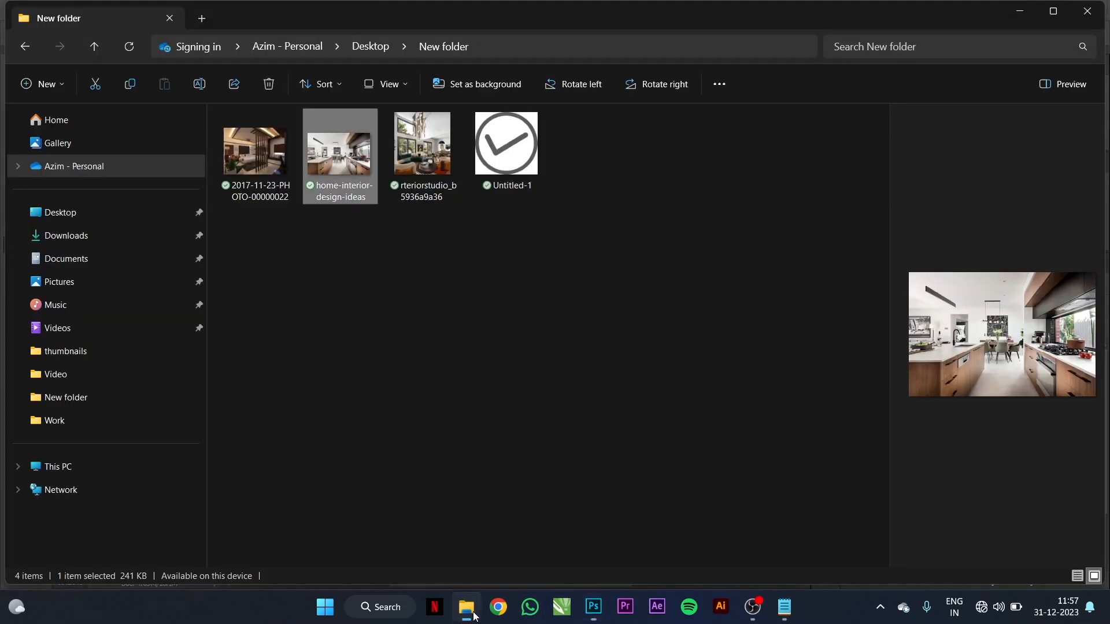
left_click_drag(403, 178, 650, 380)
Step: Drop the living-room photo onto the flyer, clip it into Ellipse 3 and start shrinking it
left_click_drag(671, 310, 670, 311)
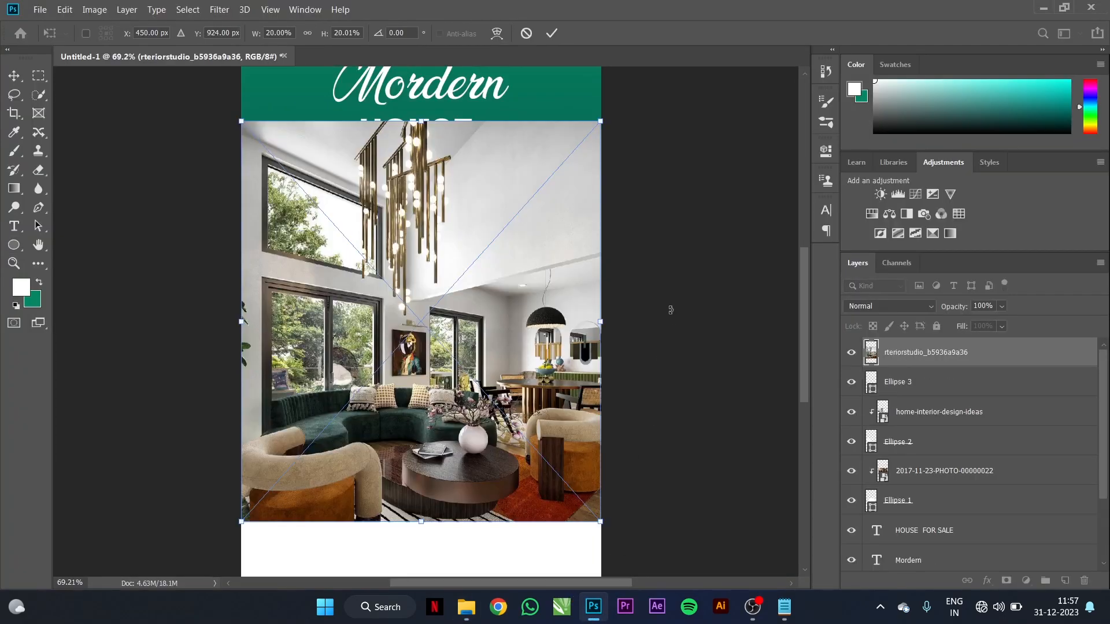
left_click(900, 365, "alt")
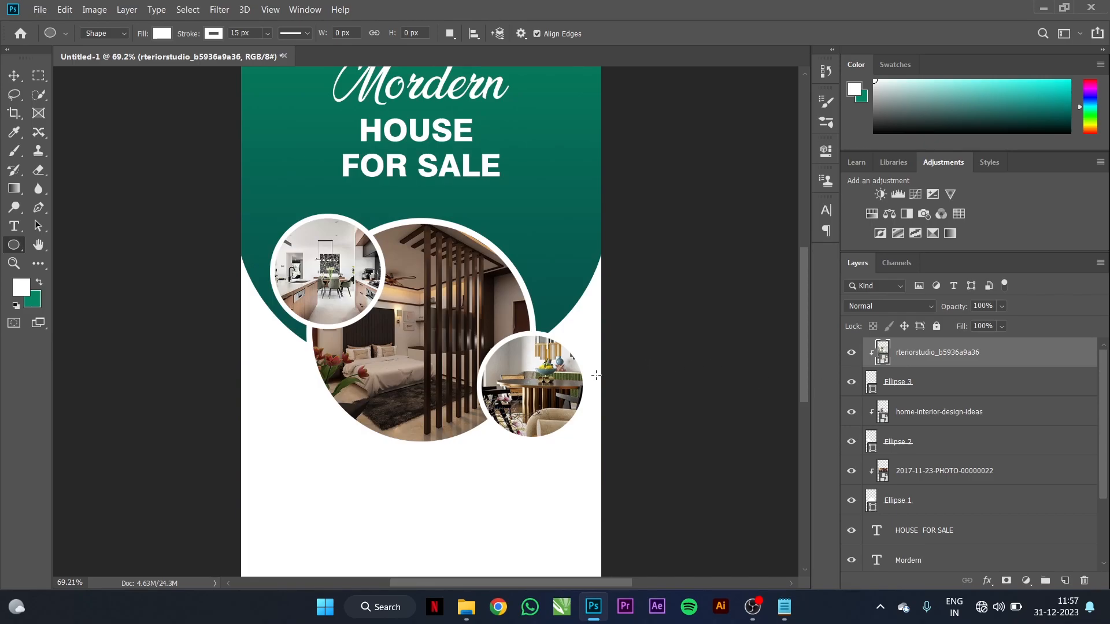
key("ctrl+t")
left_click_drag(243, 121, 468, 292)
left_click_drag(428, 520, 474, 468)
left_click_drag(601, 473, 582, 462)
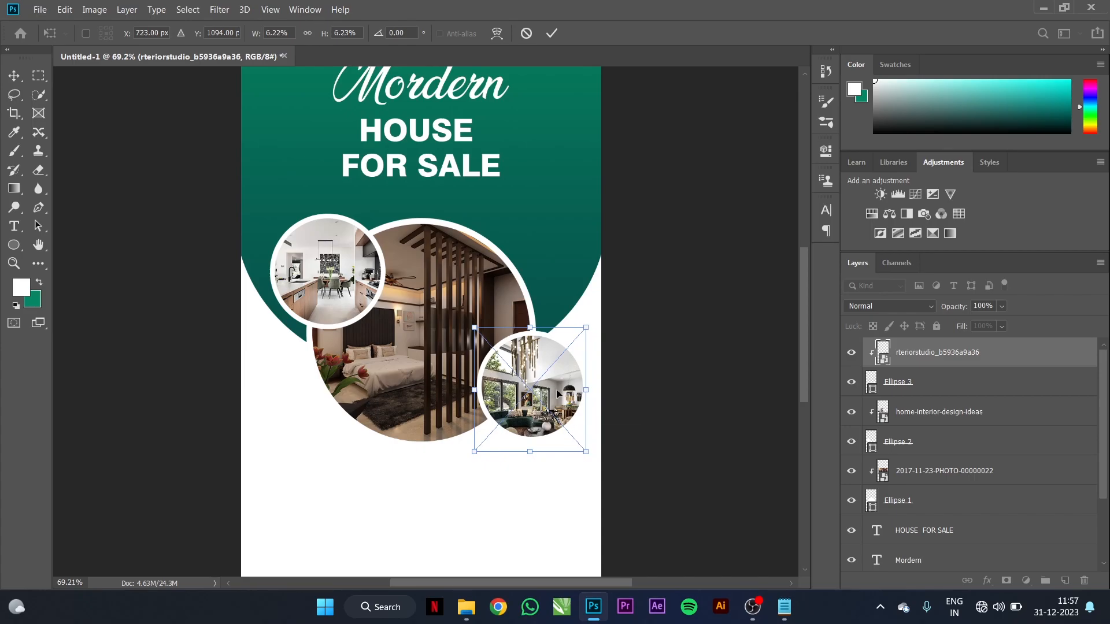
Step: Fine-tune the living-room photo to about 6% so it fills the circle, then confirm
left_click_drag(552, 382, 552, 380)
left_click_drag(473, 318, 477, 321)
left_click_drag(585, 325, 585, 324)
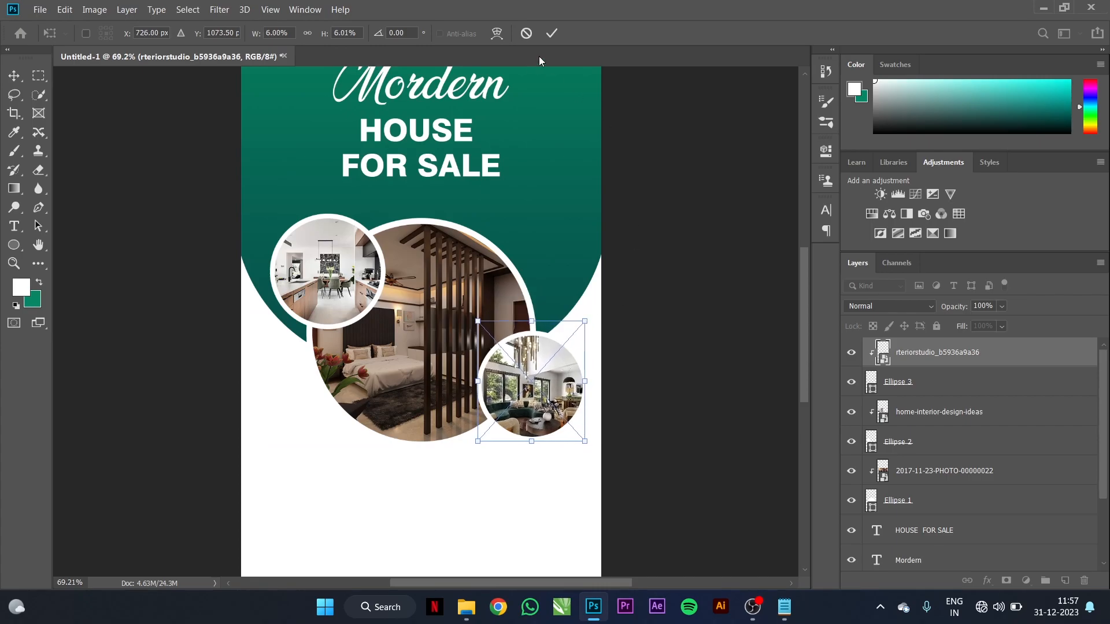
left_click(551, 33)
scroll(555, 256, "down", 1)
scroll(547, 279, "down", 2)
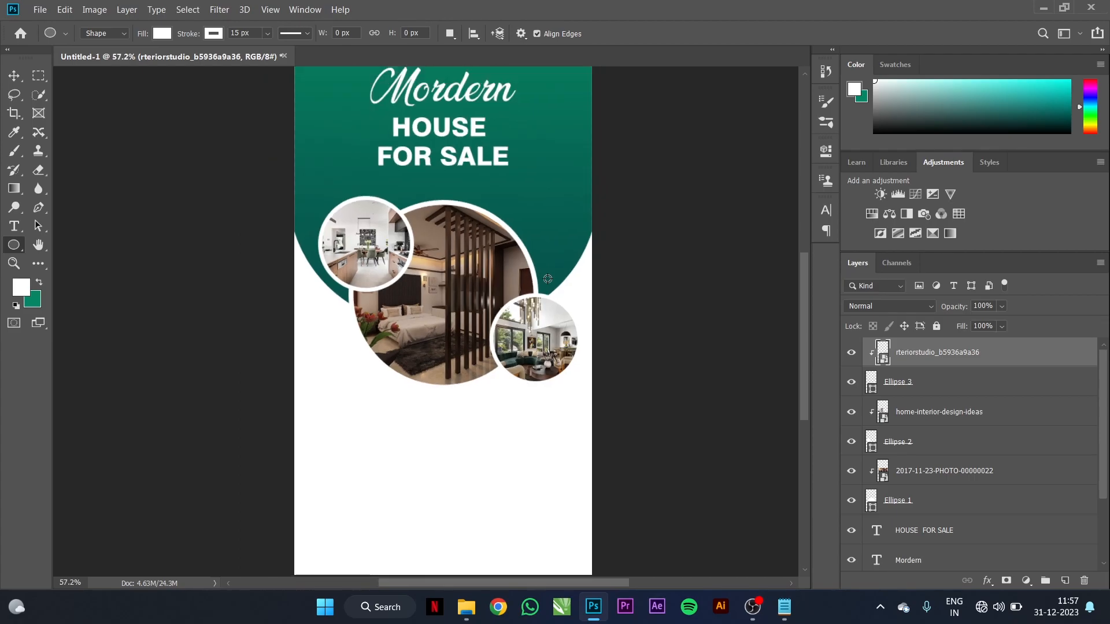
scroll(547, 278, "down", 1)
left_click(14, 75)
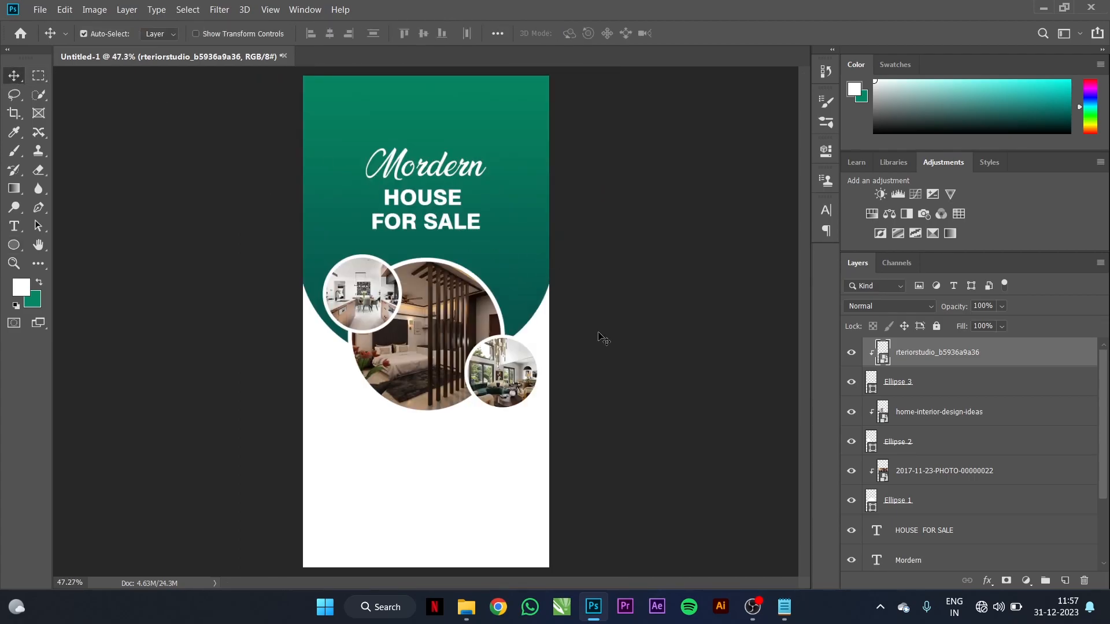
Step: Draw a 509 × 249 px ellipse, Ellipse 4, straddling the flyer's bottom edge
left_click(17, 250)
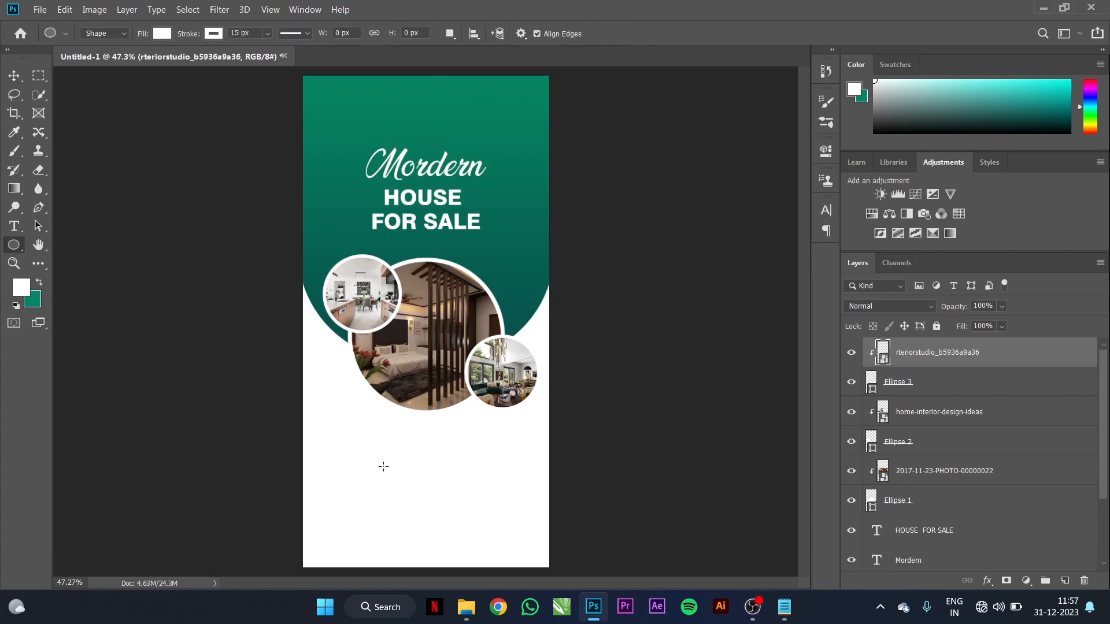
scroll(357, 509, "up", 3)
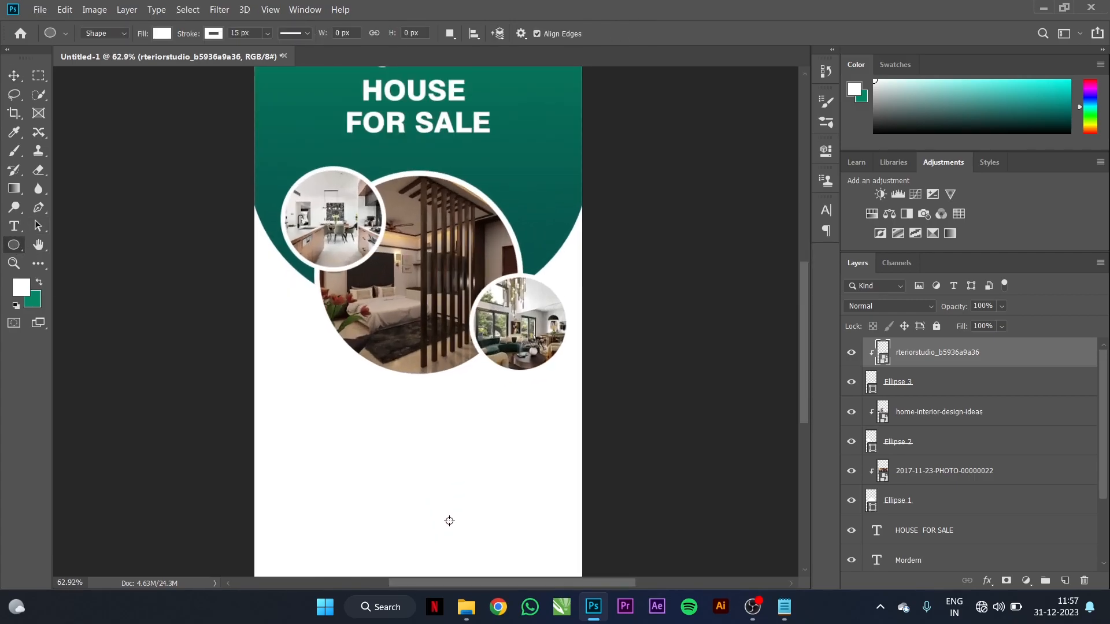
left_click_drag(505, 488, 514, 387)
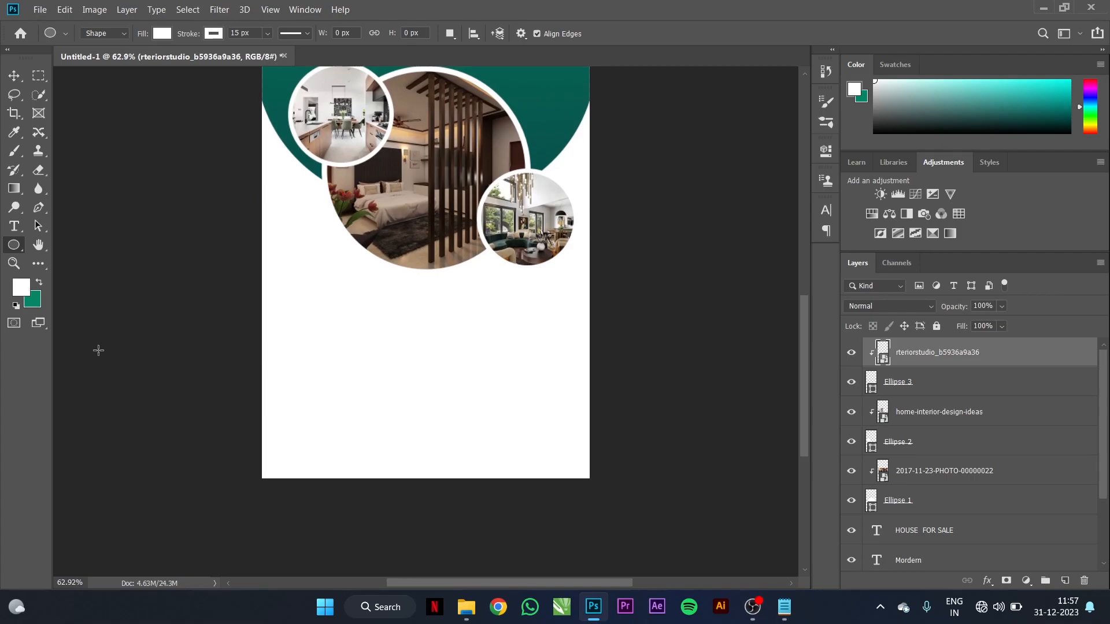
left_click_drag(336, 433, 521, 523)
Step: Fill the bottom ellipse with solid dark green sampled from the flyer
left_click(625, 260)
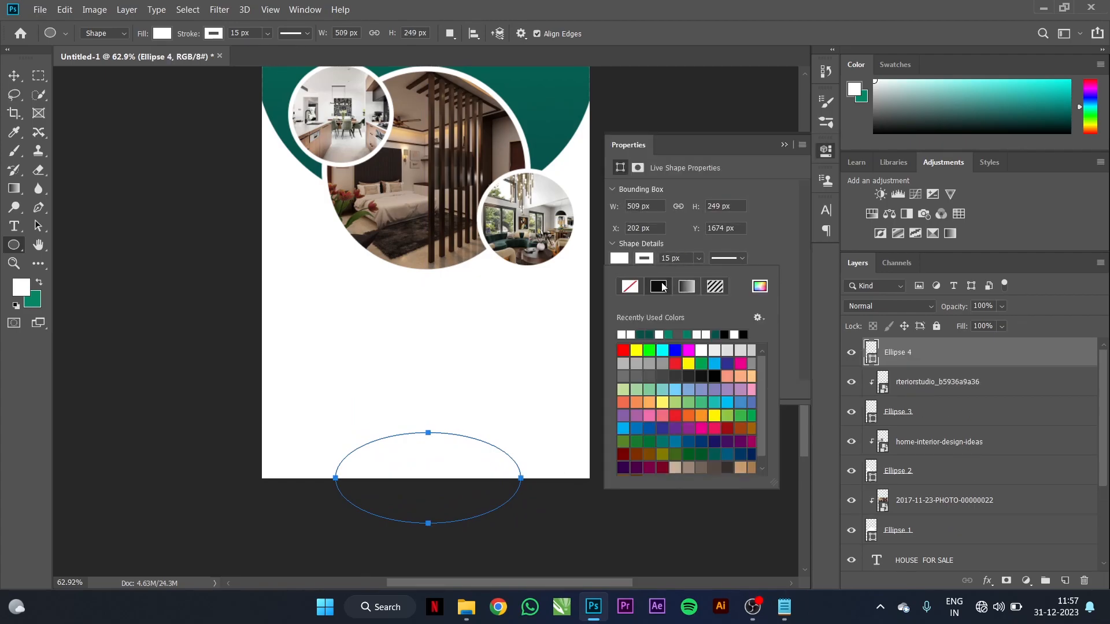
left_click(638, 261)
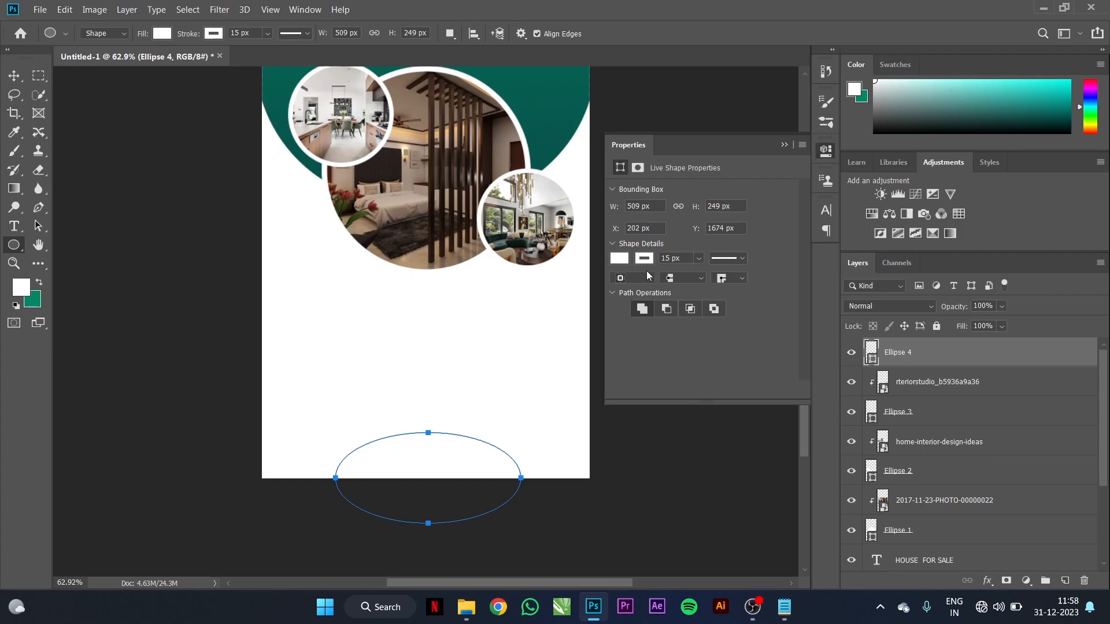
left_click(620, 259)
left_click(688, 286)
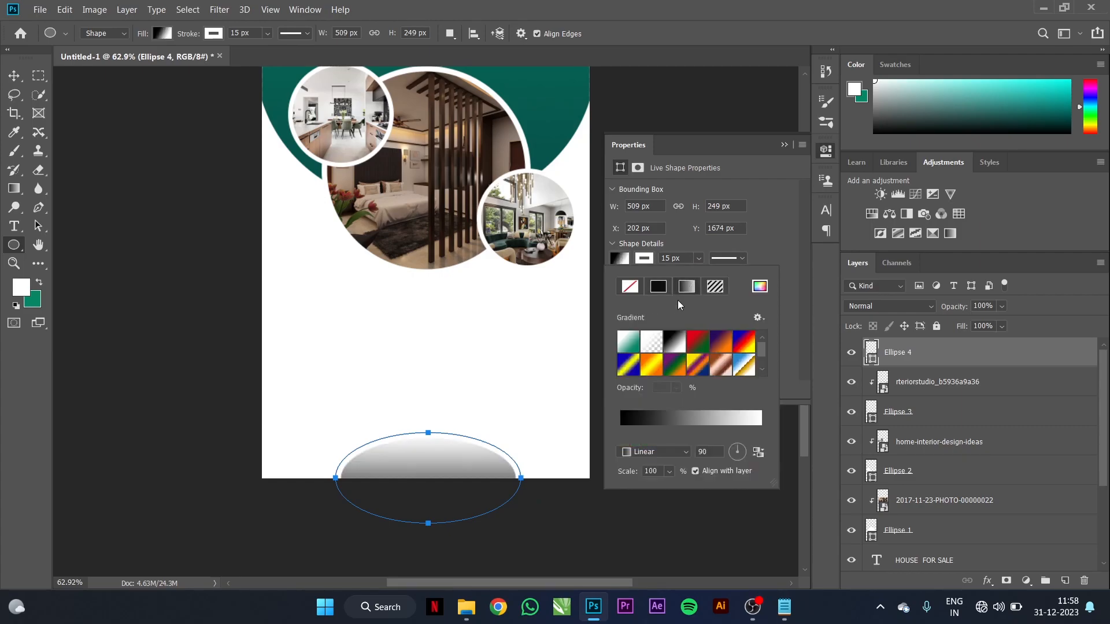
left_click(634, 344)
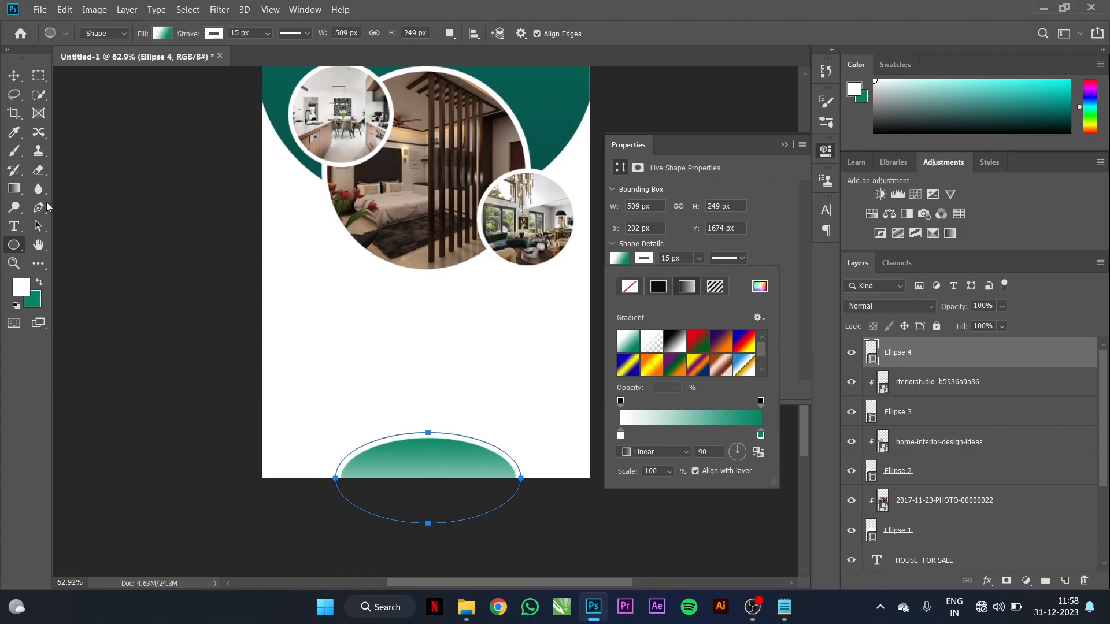
left_click(14, 132)
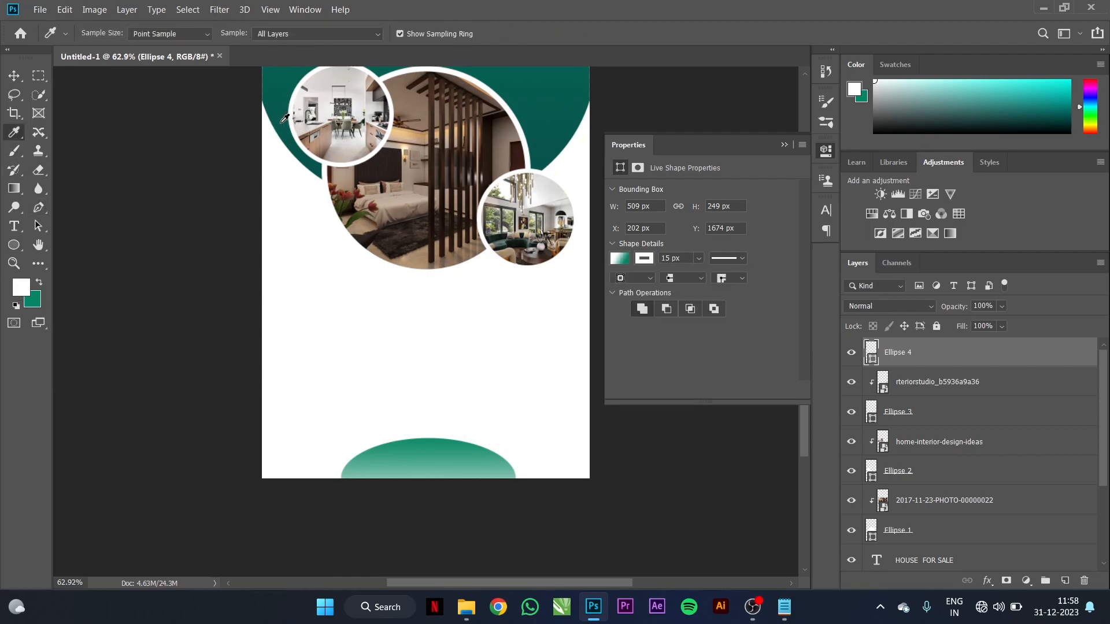
left_click(281, 122)
left_click(619, 258)
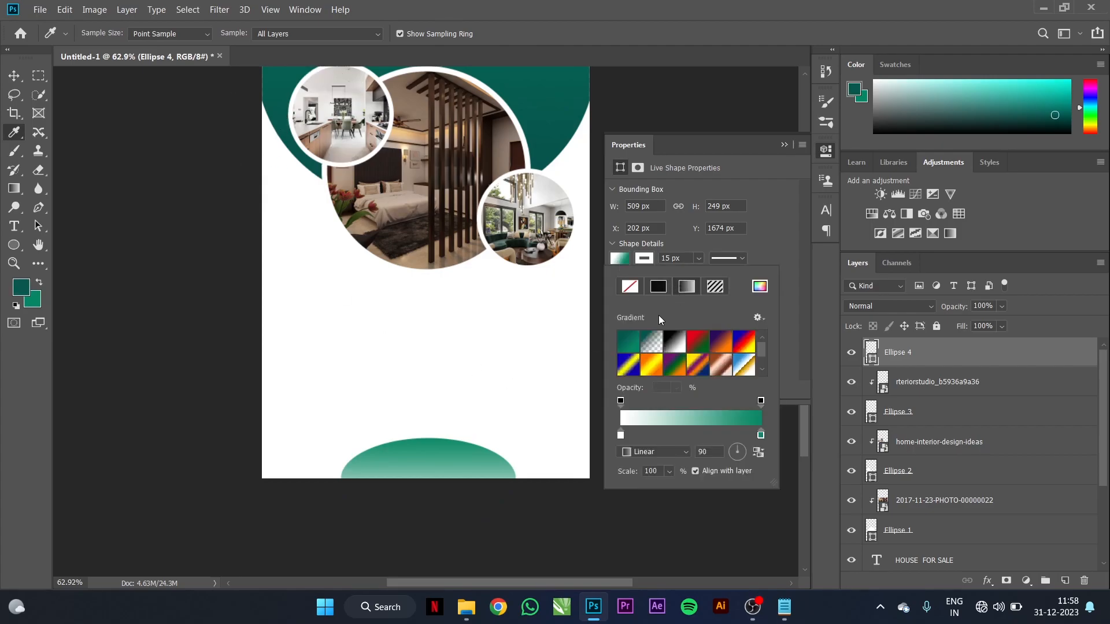
left_click(626, 342)
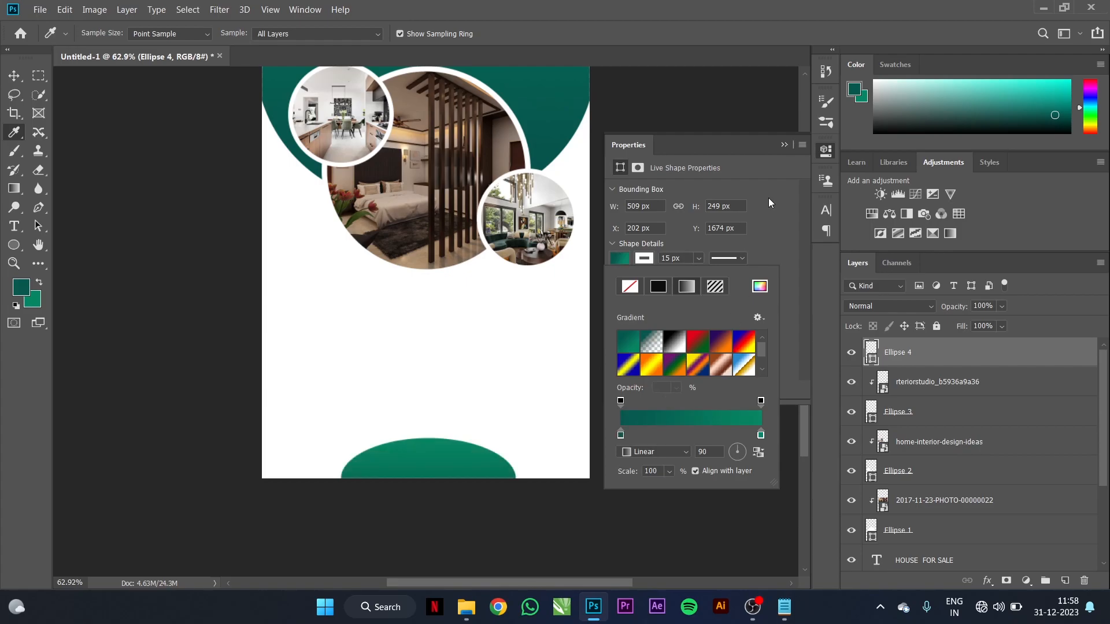
left_click(785, 145)
Step: Remove the bottom ellipse's outline by setting its stroke to No Color
left_click(13, 75)
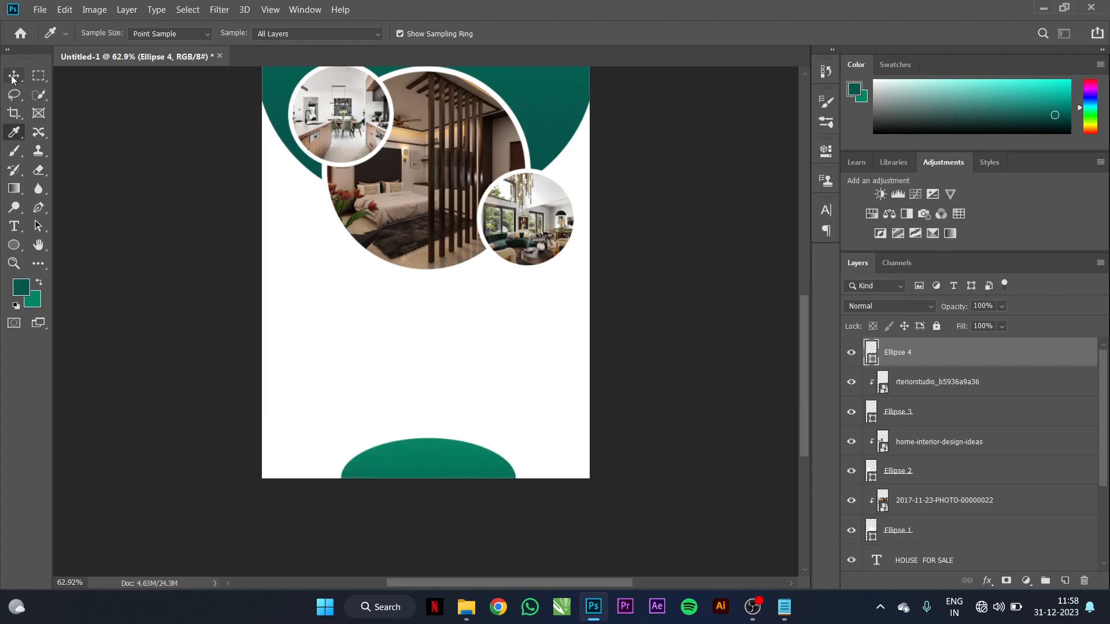
key("ctrl+t")
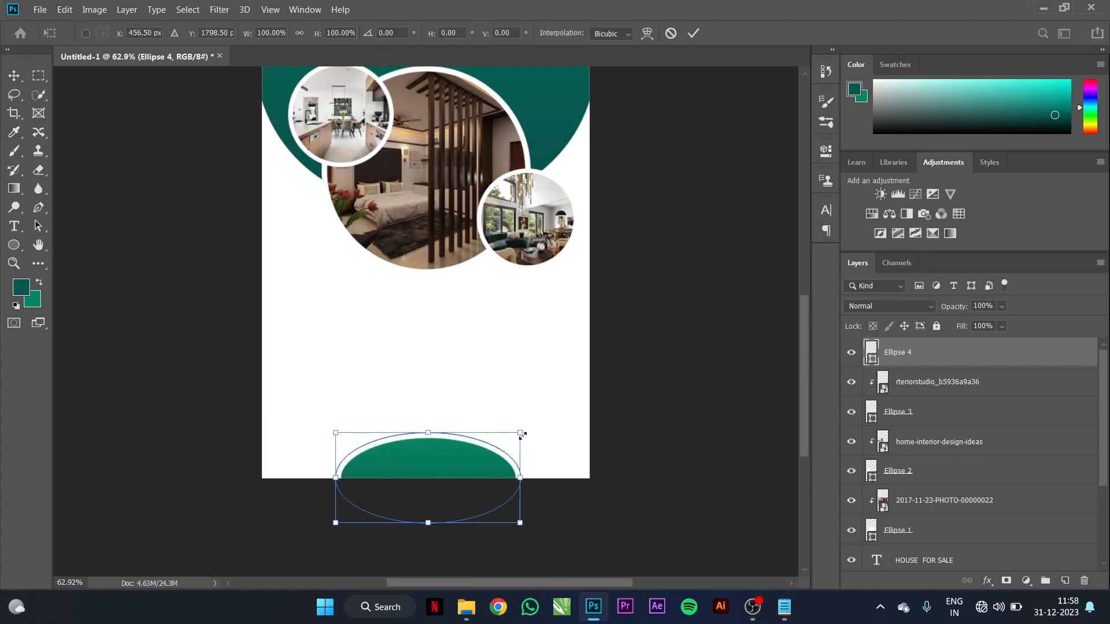
left_click(13, 245)
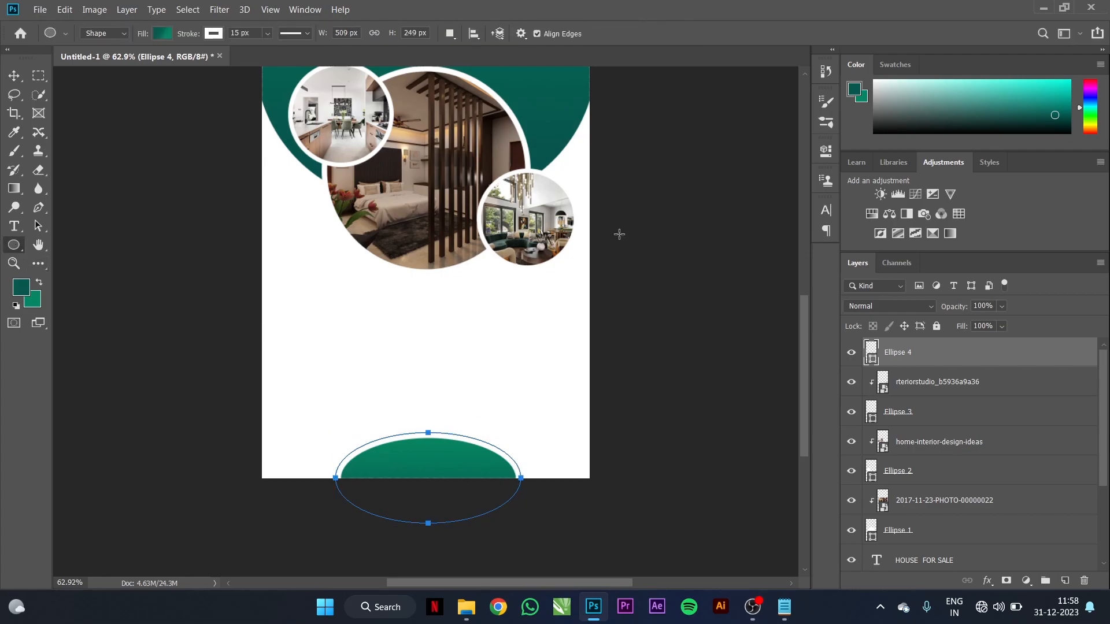
left_click(215, 33)
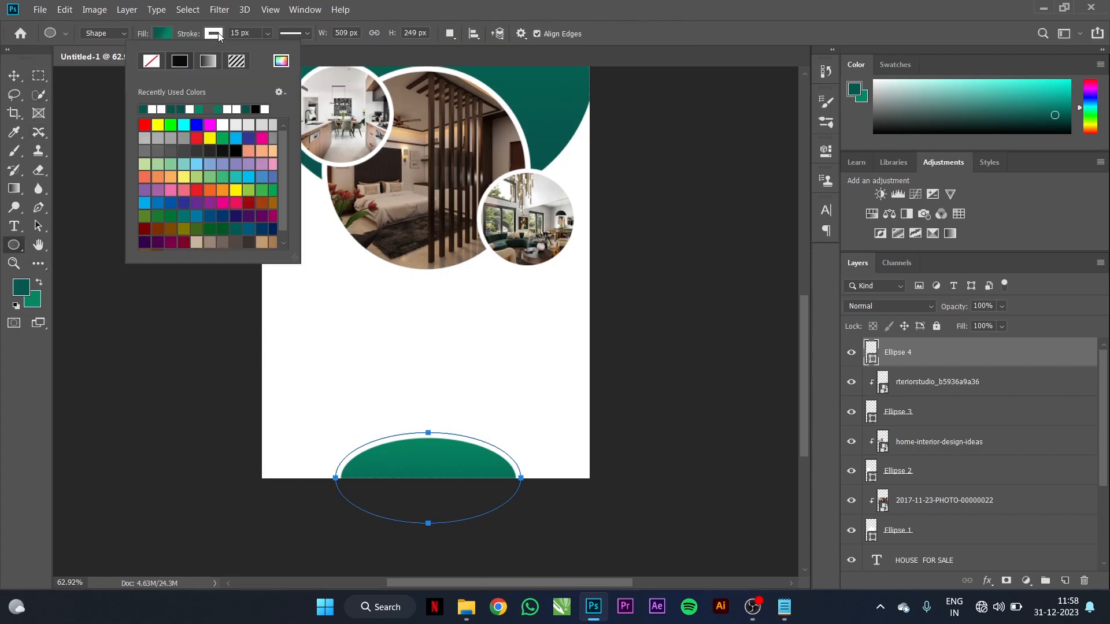
left_click(152, 62)
Step: Enlarge the bottom ellipse to about 120% and bring the flyer's bottom back into view
left_click(14, 75)
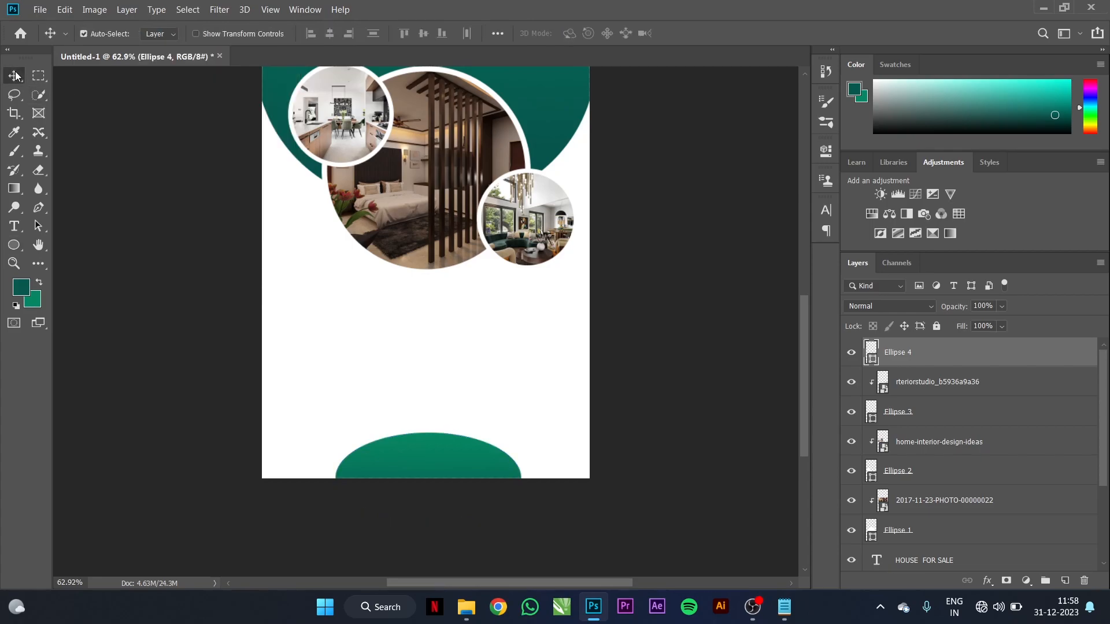
key("ctrl+t")
left_click_drag(520, 434, 485, 441)
left_click(693, 34)
left_click(680, 391)
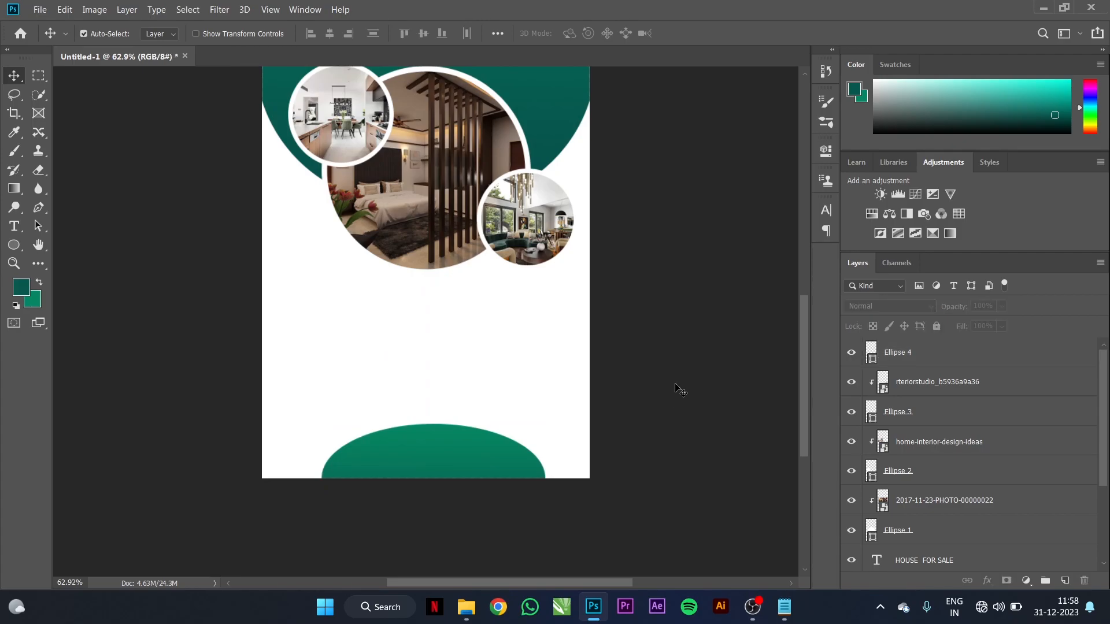
key("ctrl+0")
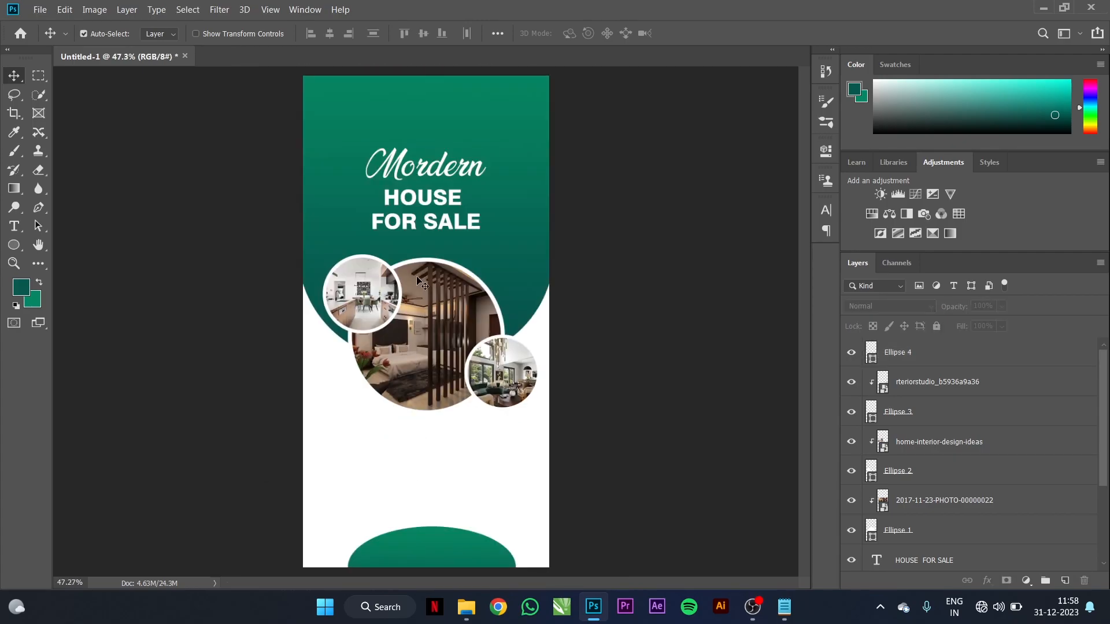
scroll(433, 485, "up", 5)
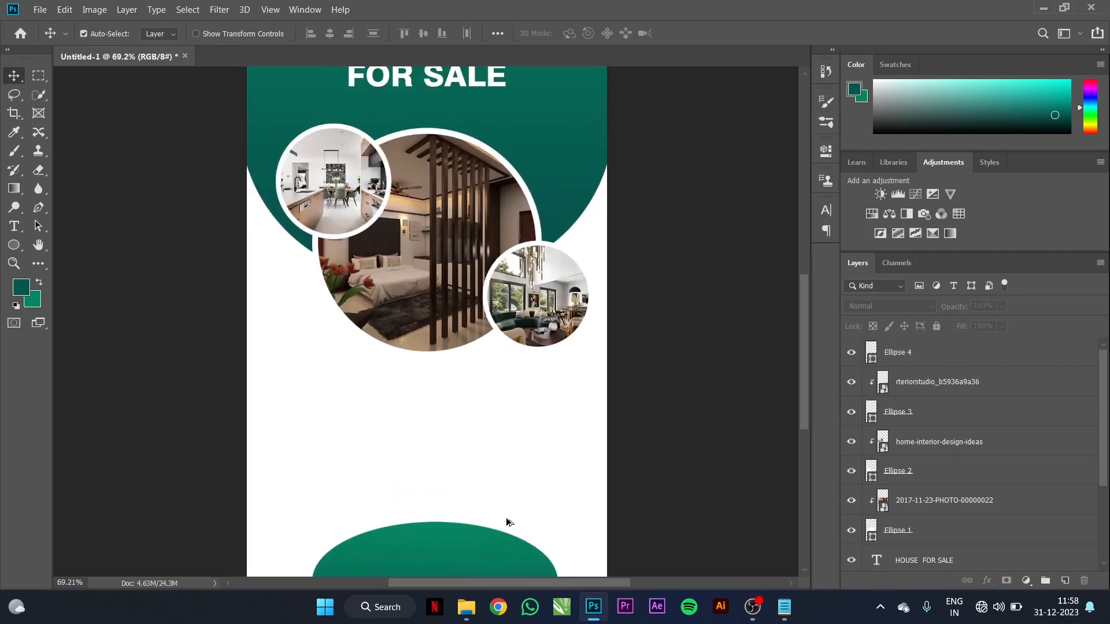
left_click_drag(627, 516, 660, 388)
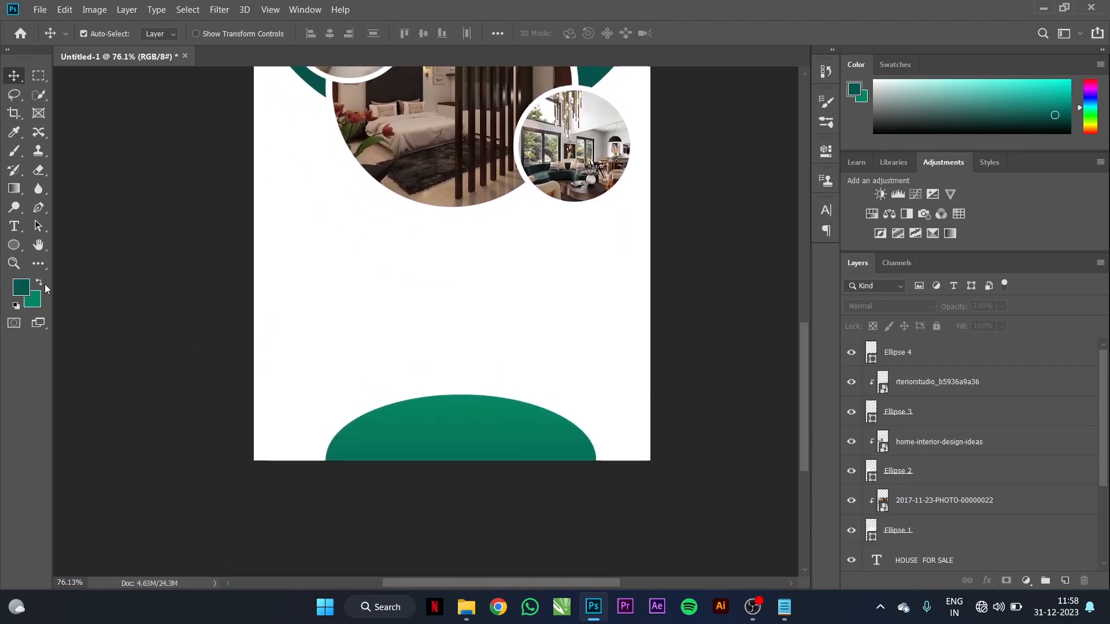
Step: Type CALL FOR DETAILS as a text line on the bottom ellipse
left_click(17, 228)
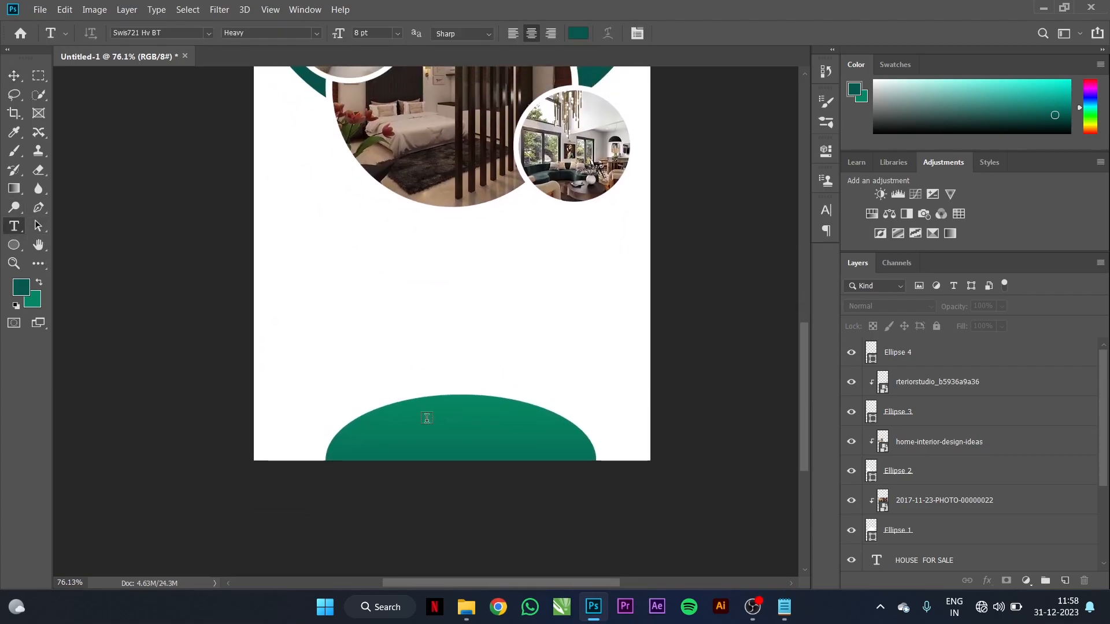
left_click(481, 420)
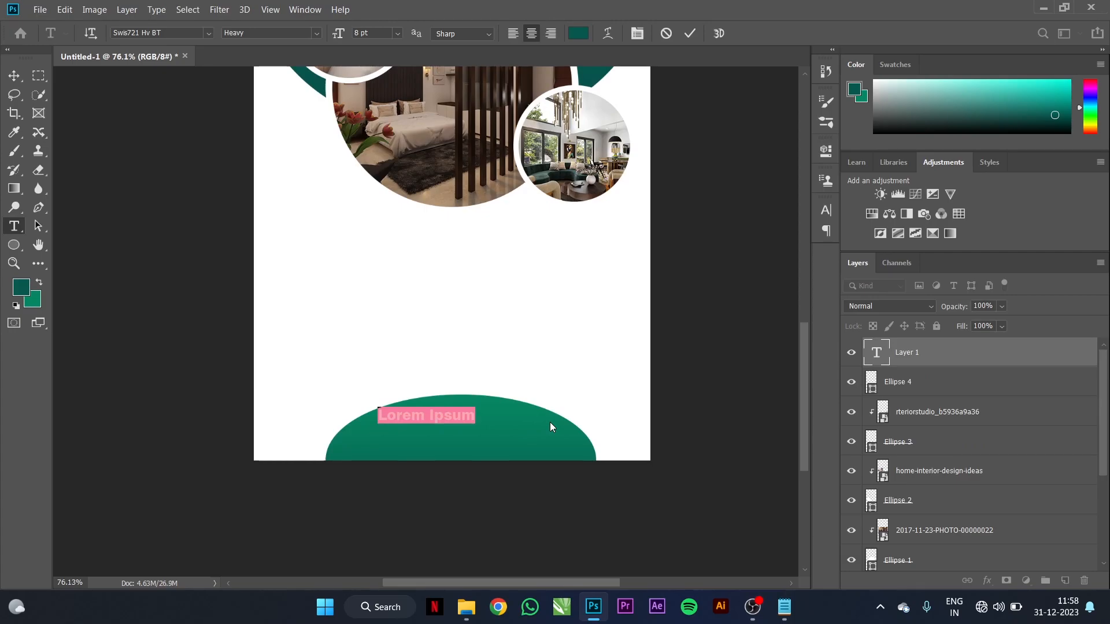
key("BackSpace")
type("CALL FOR ")
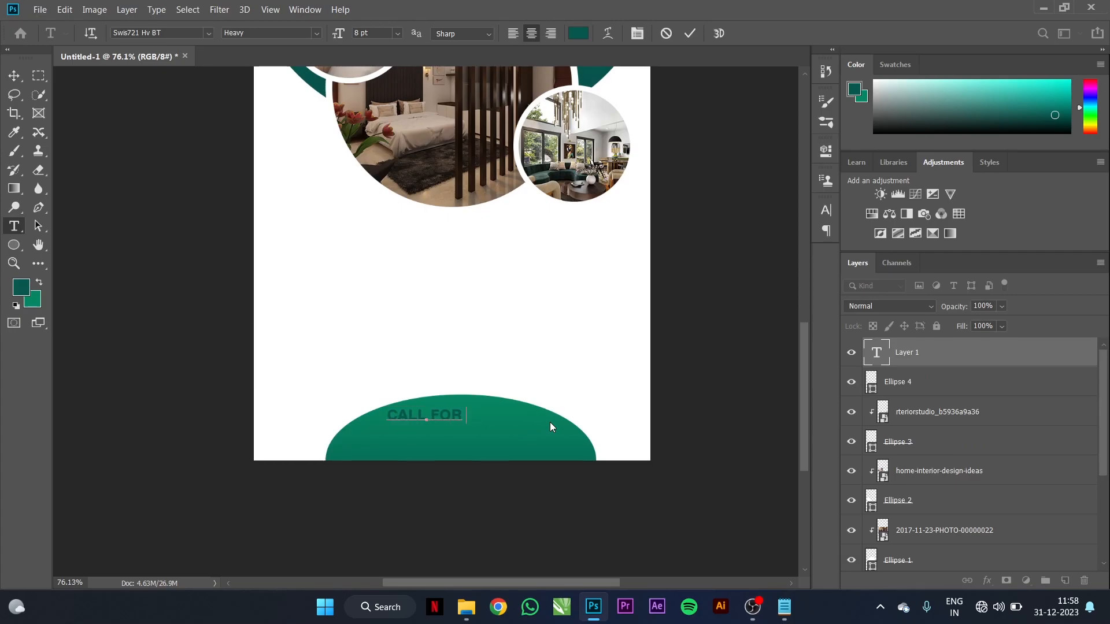
type("DETAILS")
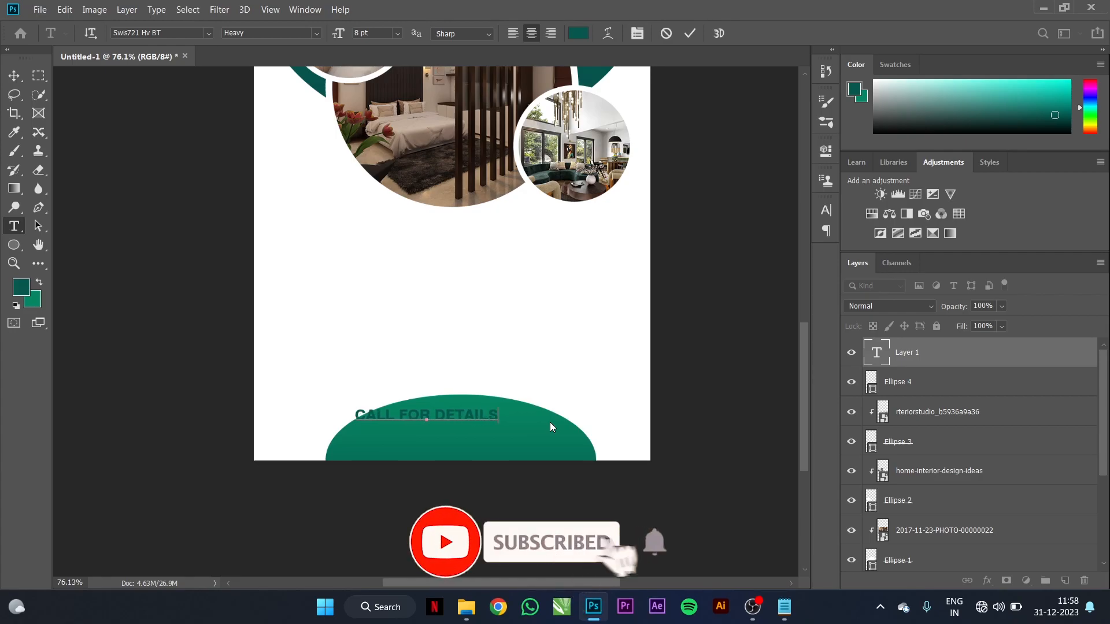
left_click(13, 76)
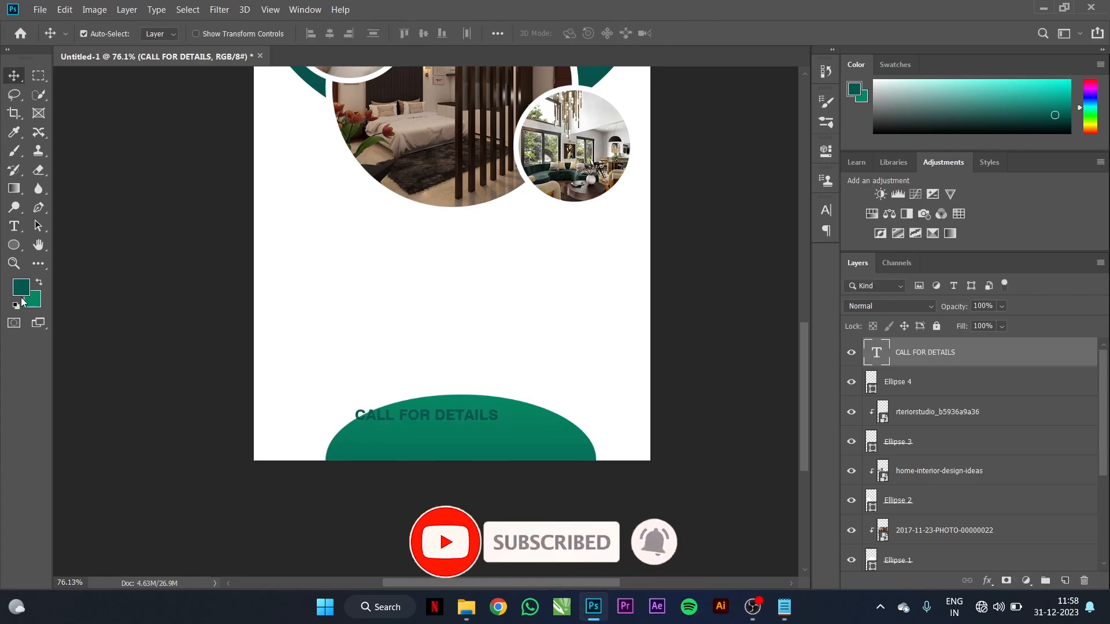
Step: Fill the text with near-white f9f9f9 and move it toward the ellipse's centre
left_click(21, 286)
type("f9f9f9")
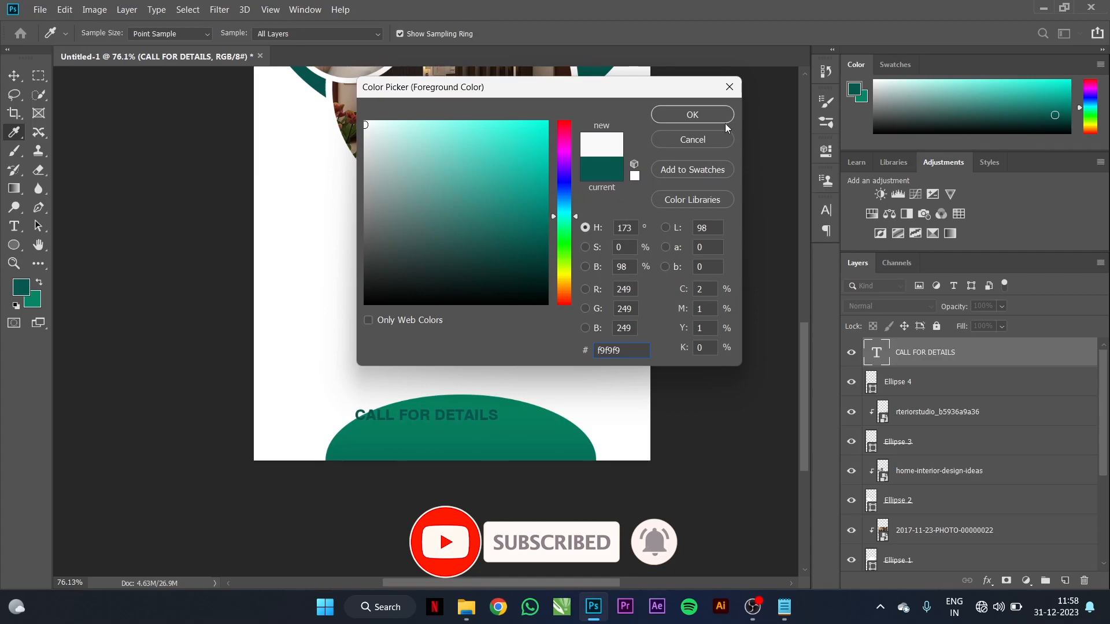
left_click(702, 117)
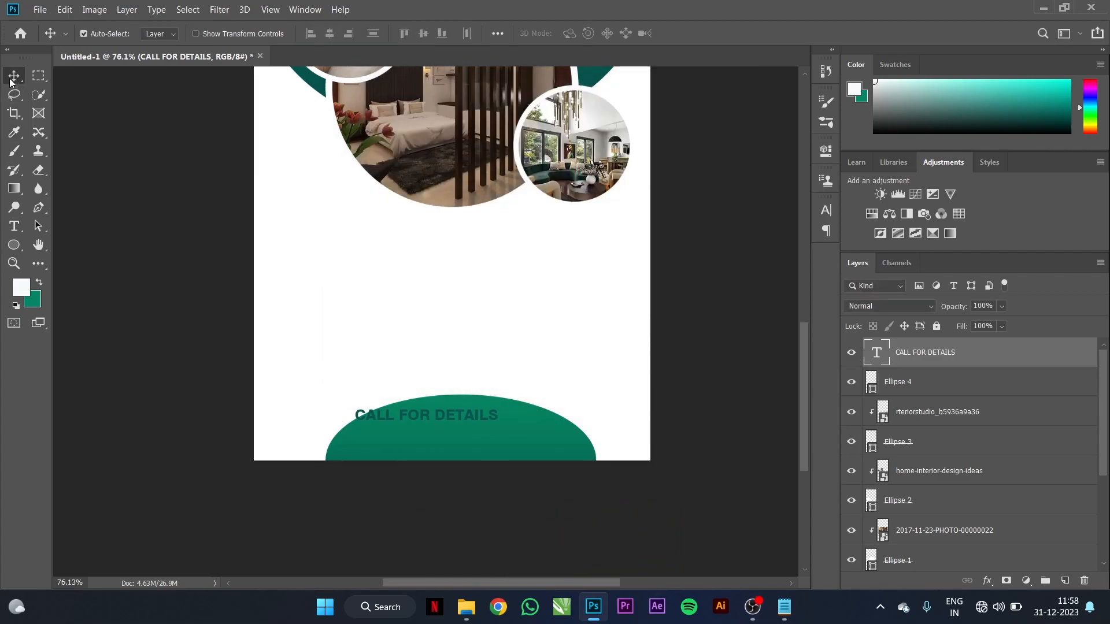
key("alt+BackSpace")
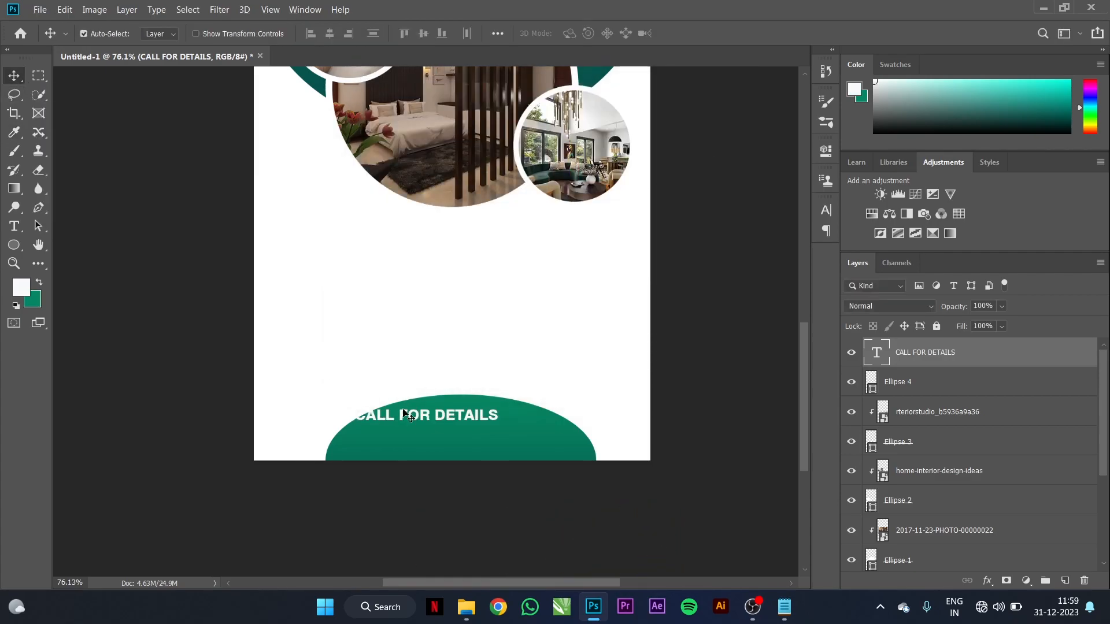
left_click_drag(415, 420, 442, 428)
left_click(499, 441)
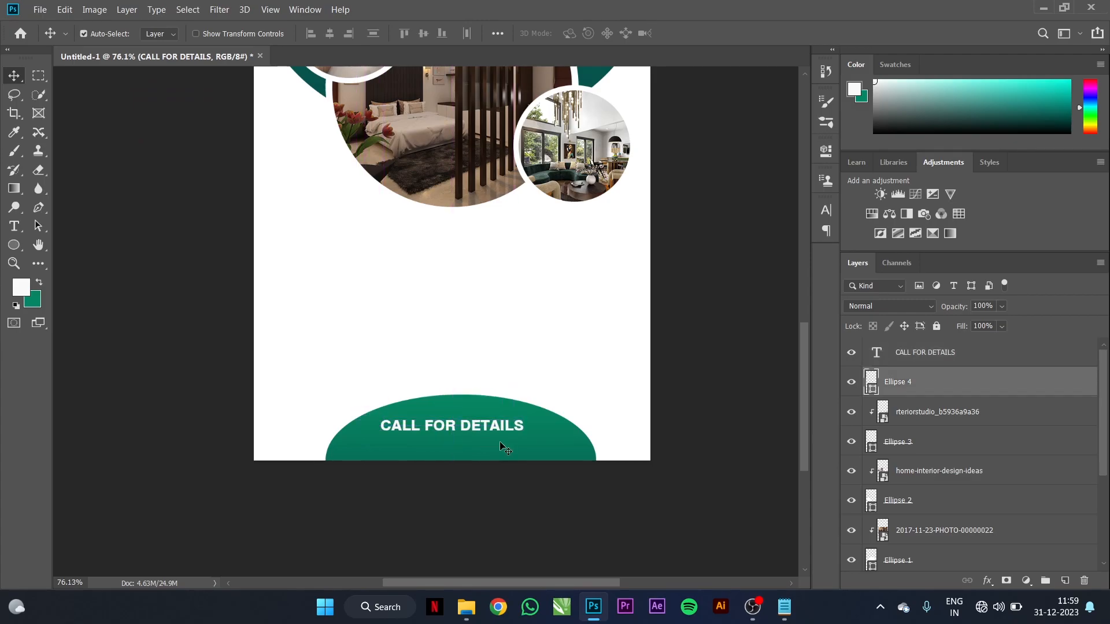
Step: Select CALL FOR DETAILS with the bottom ellipse and align their horizontal centres
left_click(312, 34)
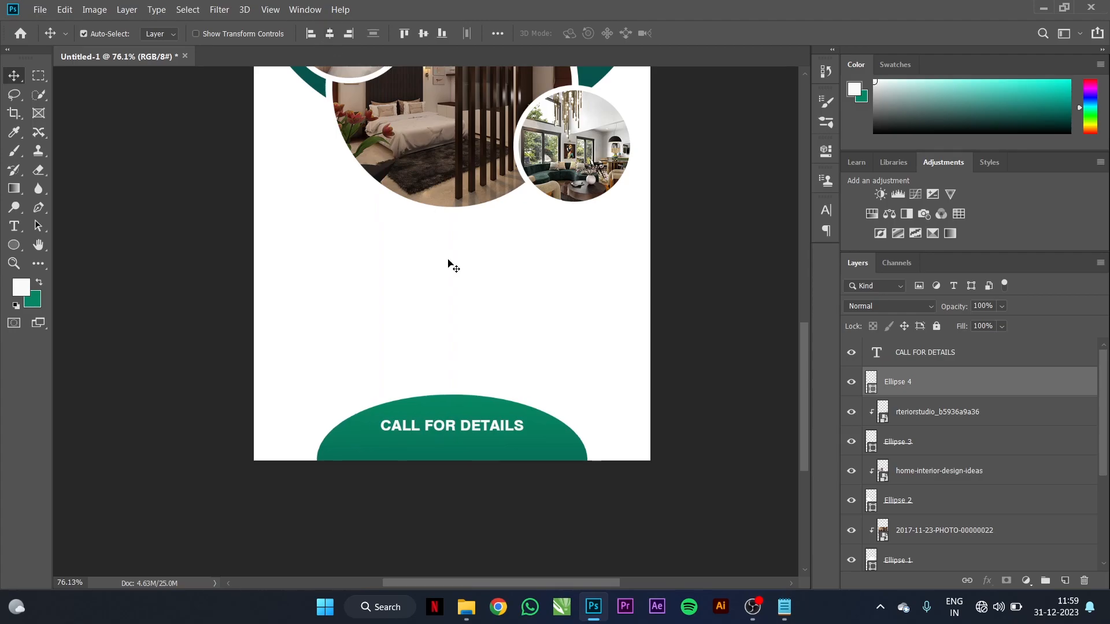
left_click(493, 433)
left_click(539, 440, "shift")
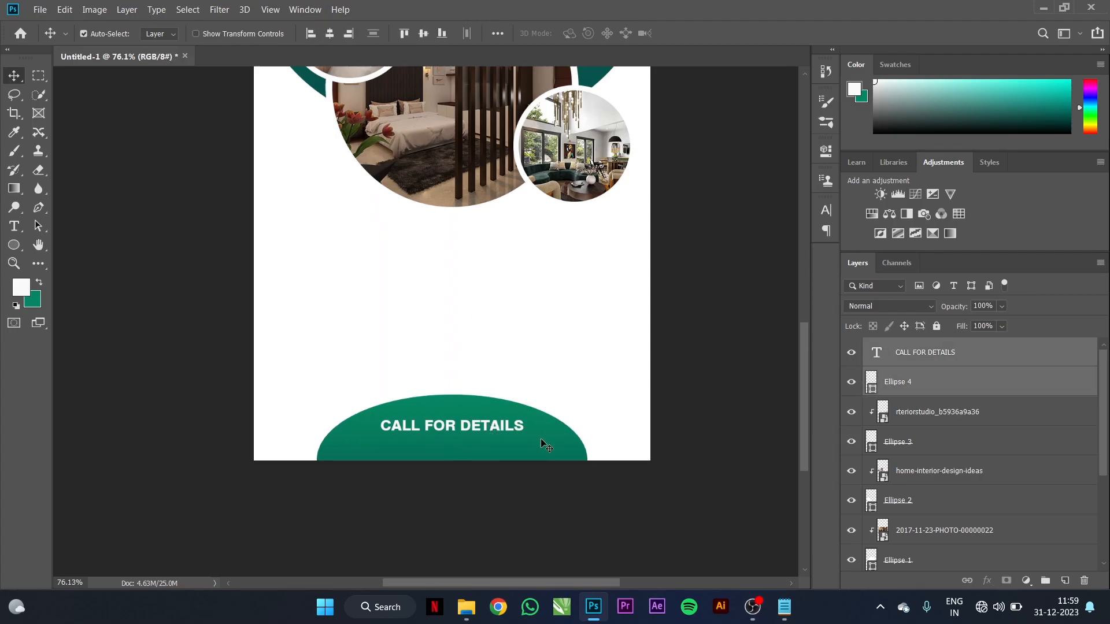
left_click(467, 204)
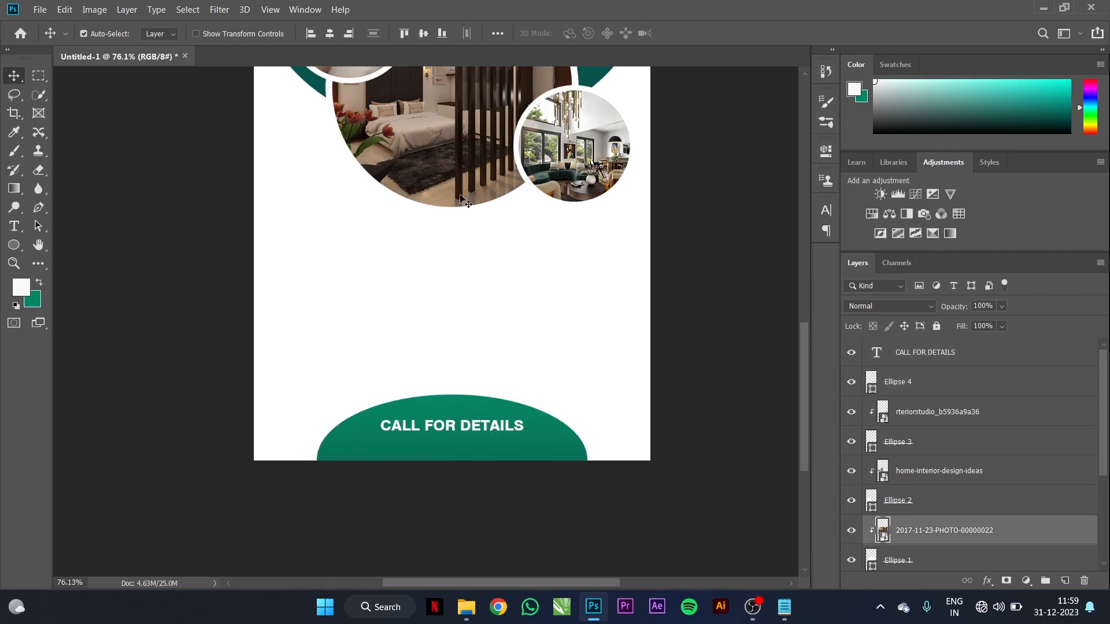
left_click(505, 252, "shift")
left_click(329, 33)
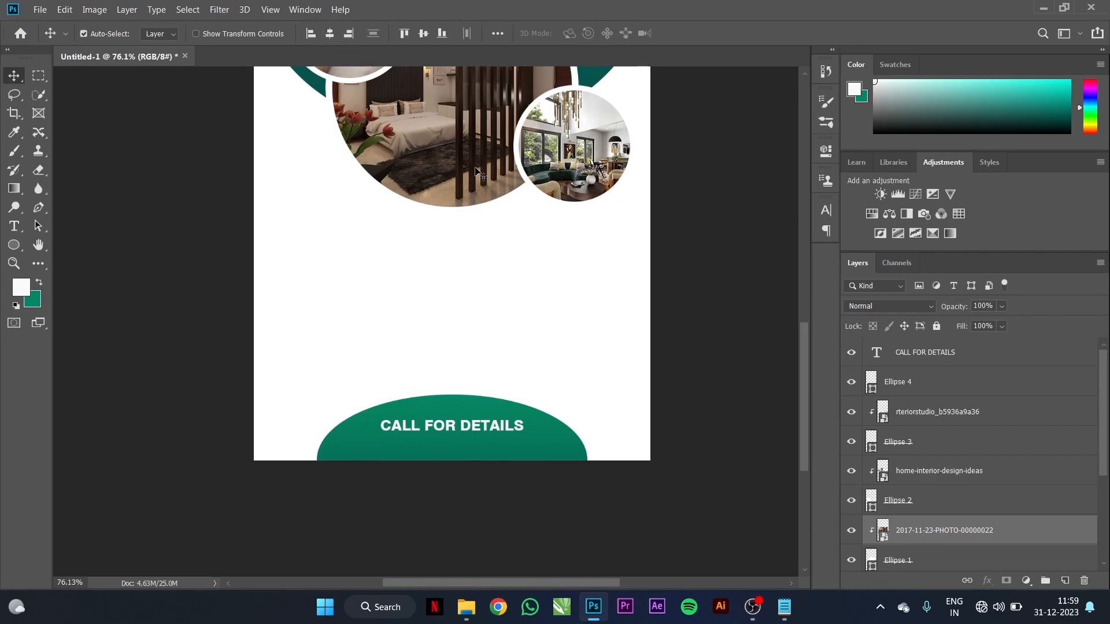
Step: Check the Mordern and HOUSE FOR SALE heading layers, then reselect CALL FOR DETAILS
scroll(510, 293, "down", 5)
scroll(442, 212, "up", 4)
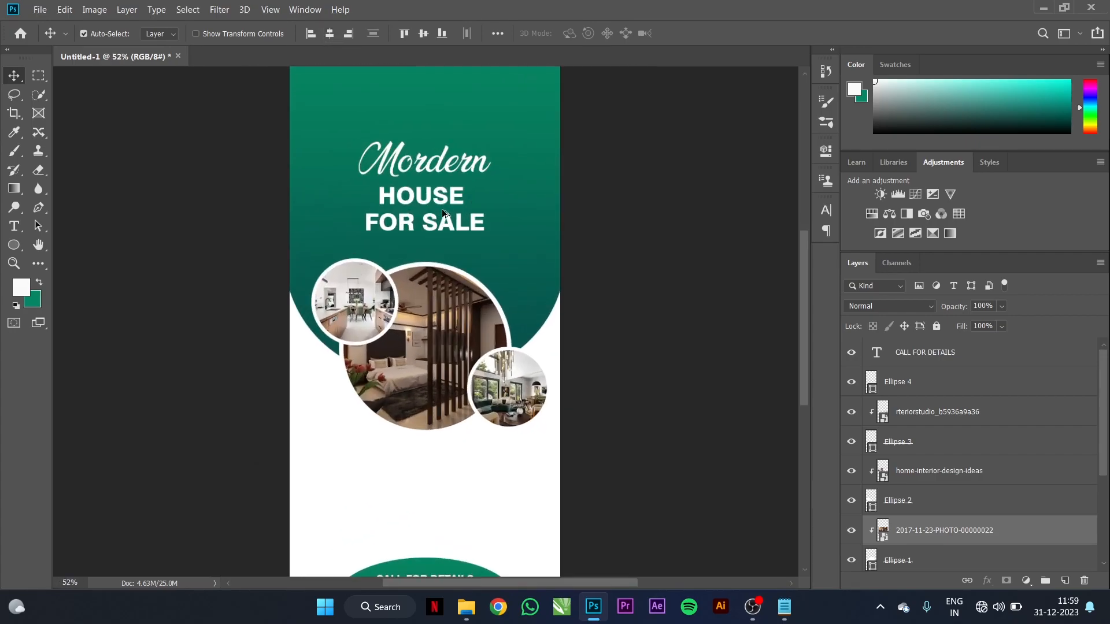
left_click(500, 199)
left_click(499, 200, "shift")
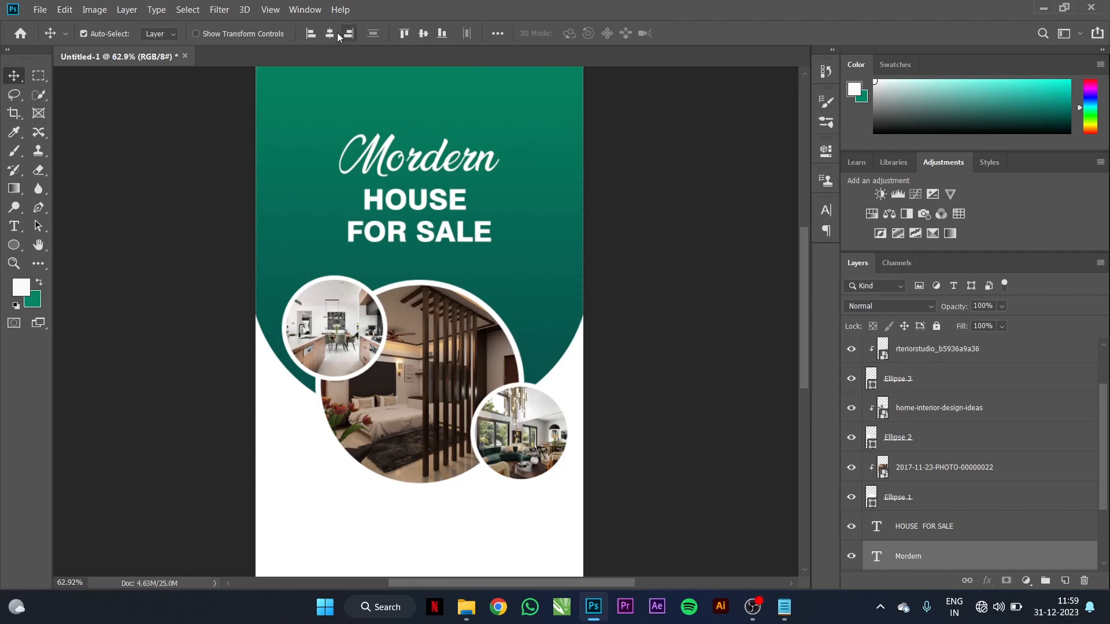
left_click(444, 211)
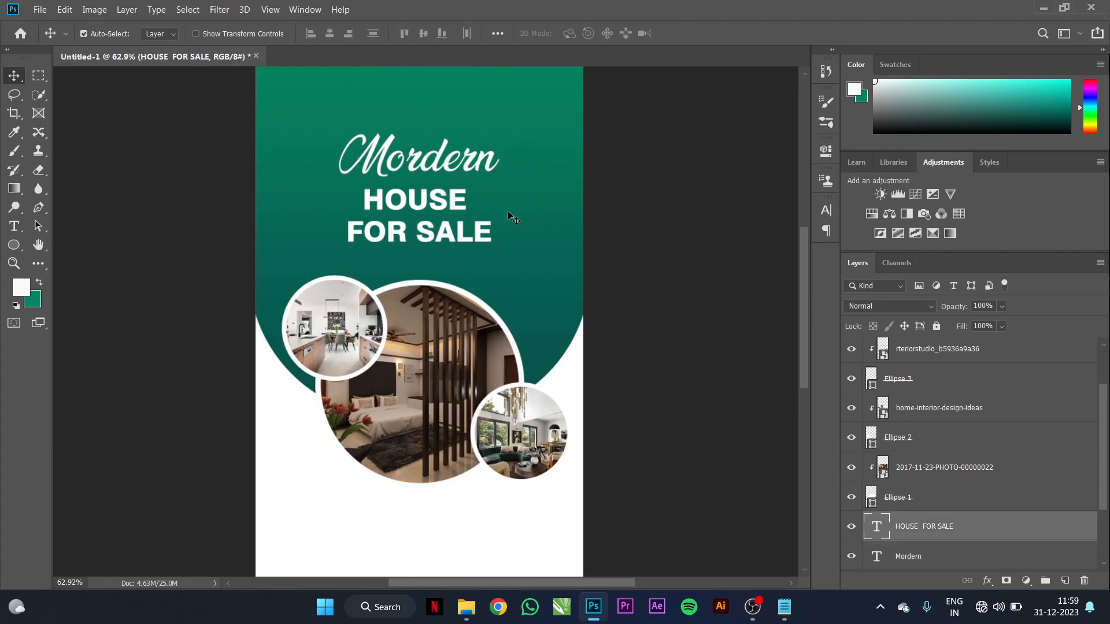
scroll(572, 222, "down", 3)
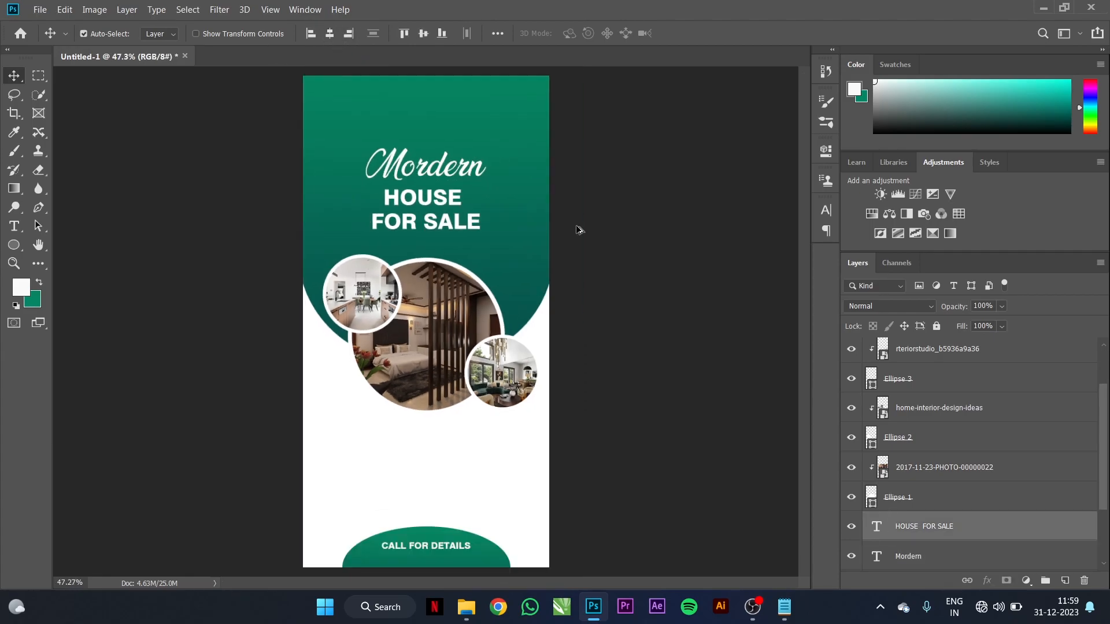
scroll(486, 555, "up", 1)
scroll(485, 555, "up", 4)
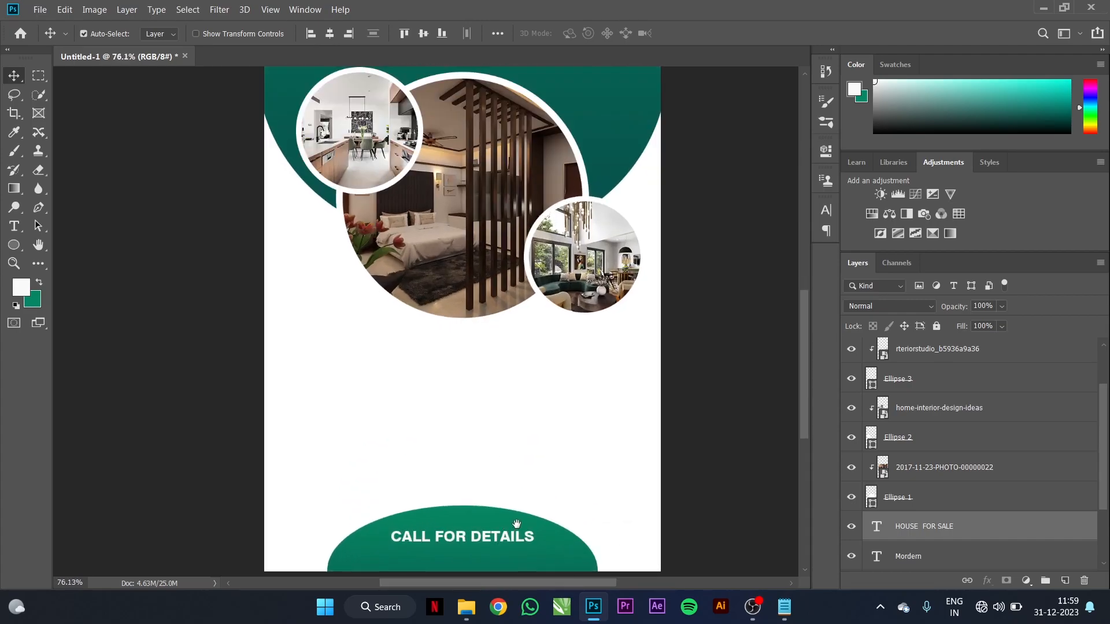
left_click_drag(515, 526, 515, 408)
left_click(517, 466)
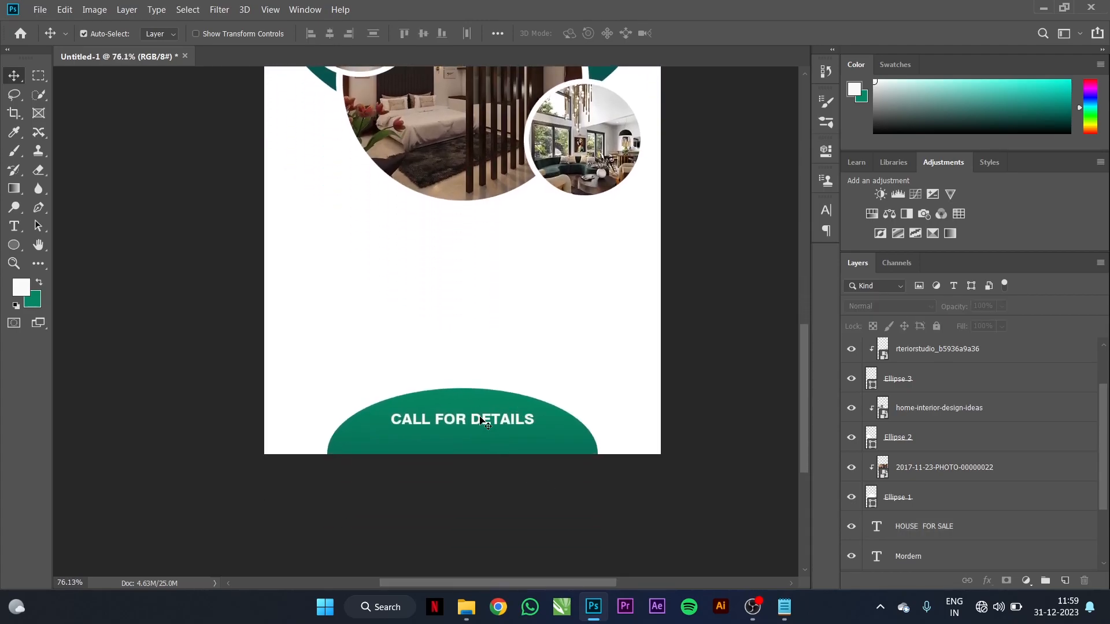
left_click(481, 420)
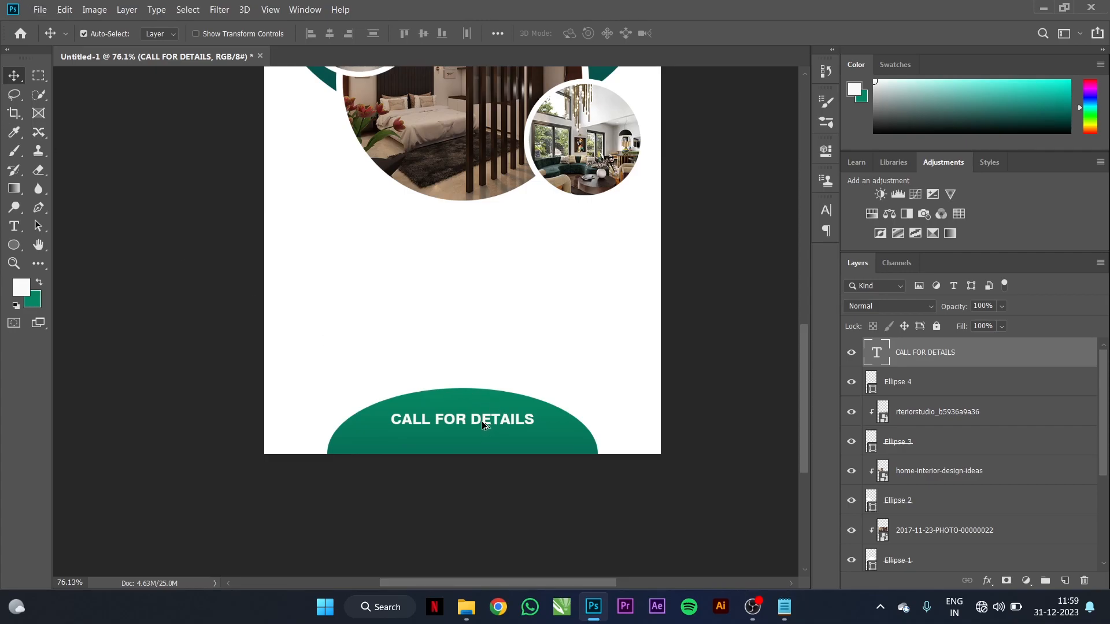
Step: Duplicate CALL FOR DETAILS just below itself and replace the copy's text with the phone number
left_click_drag(484, 422, 485, 440)
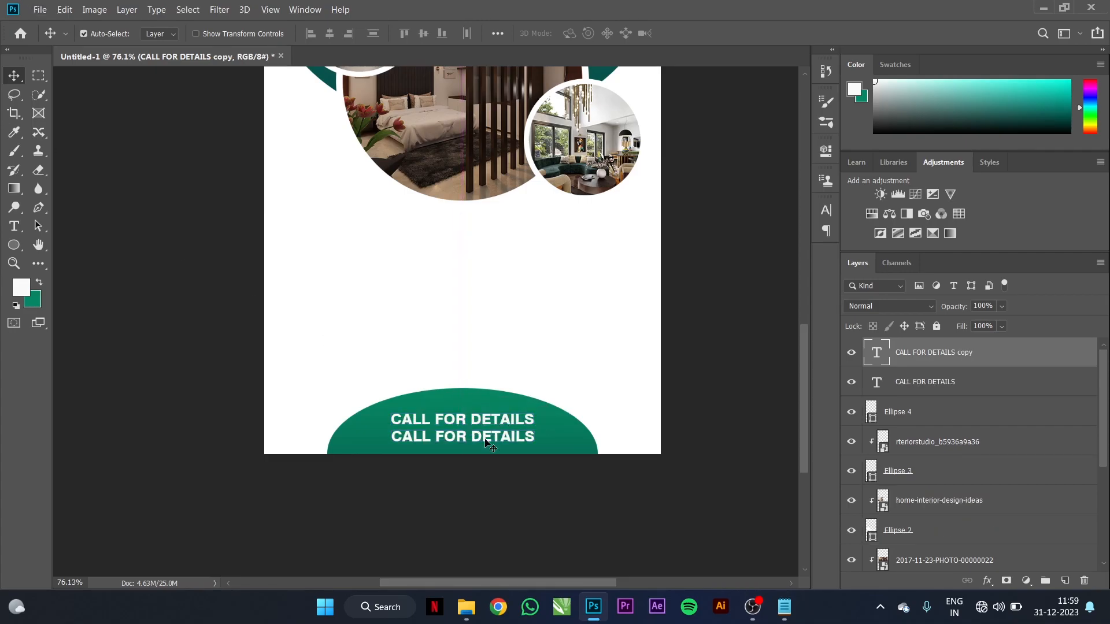
left_click(15, 227)
left_click(463, 436)
triple_click(463, 436)
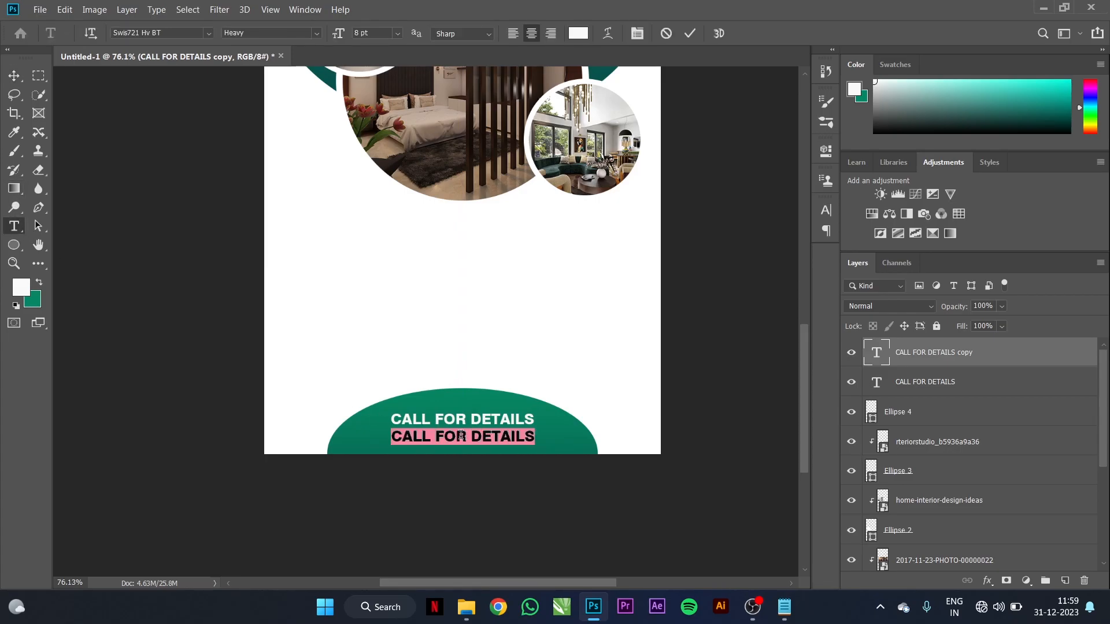
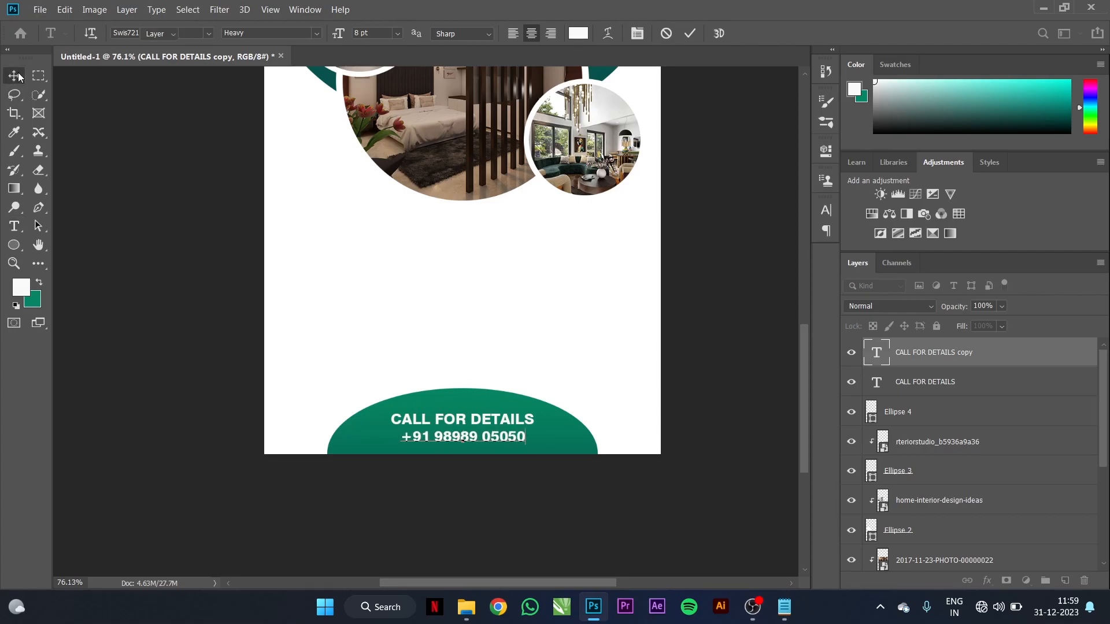
left_click(14, 75)
Step: Enlarge the phone number to about 130% and centre it horizontally on the call ellipse
key("ctrl+t")
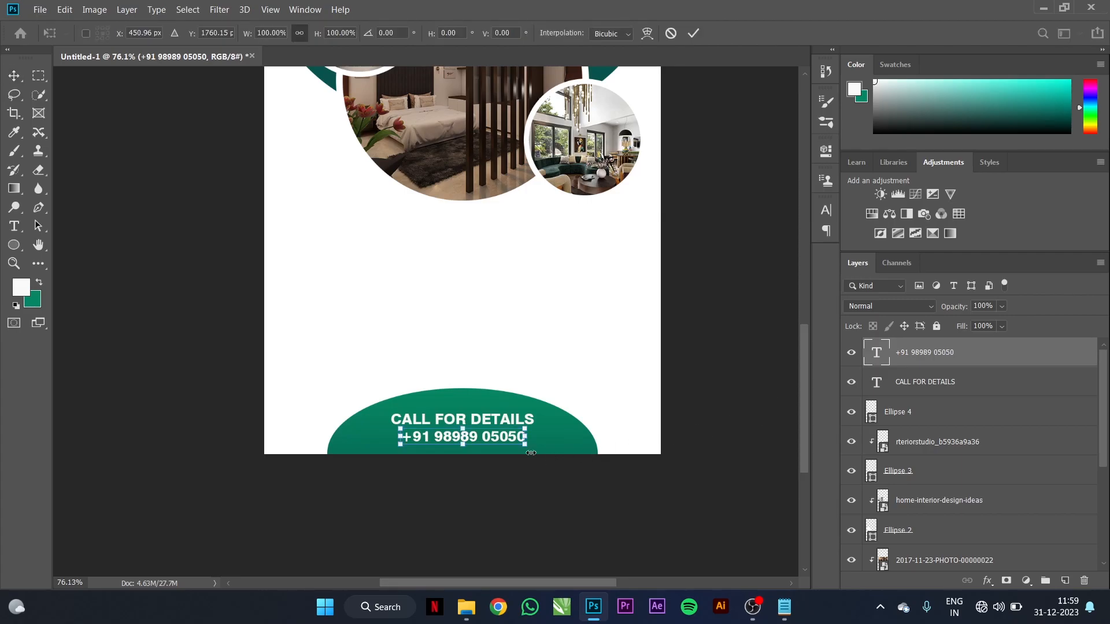
left_click_drag(526, 445, 567, 465)
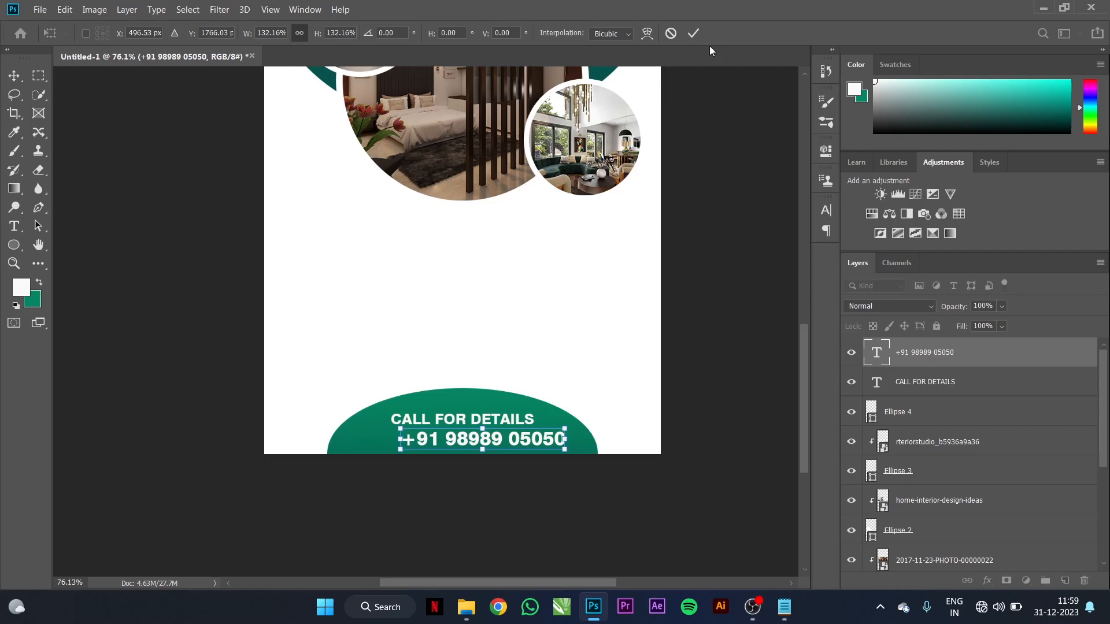
left_click(693, 33)
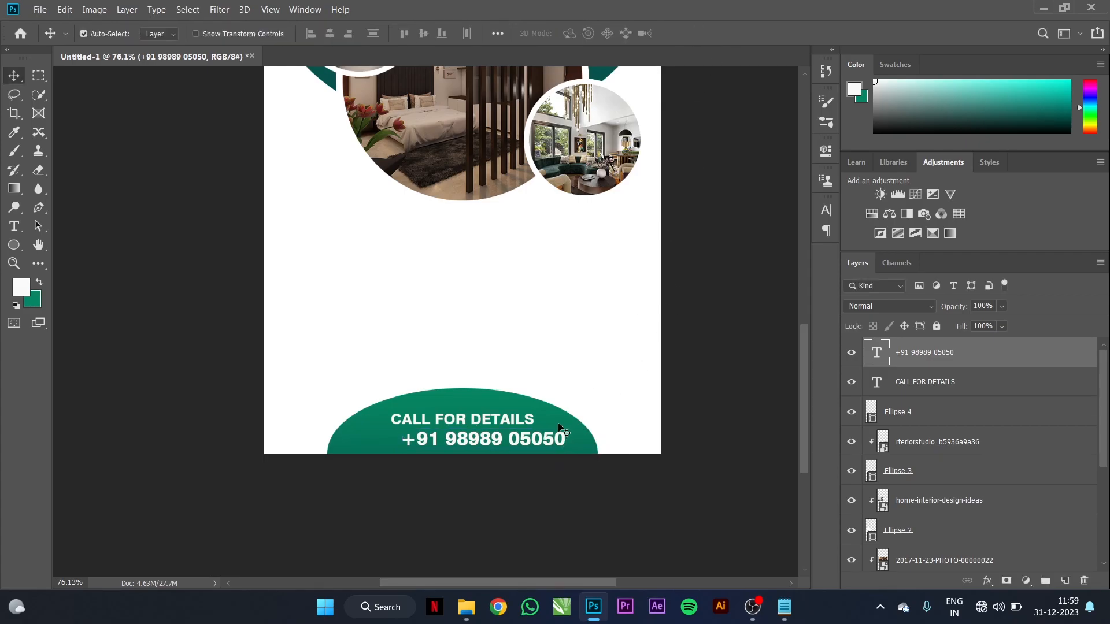
left_click(559, 430, "shift")
left_click(331, 33)
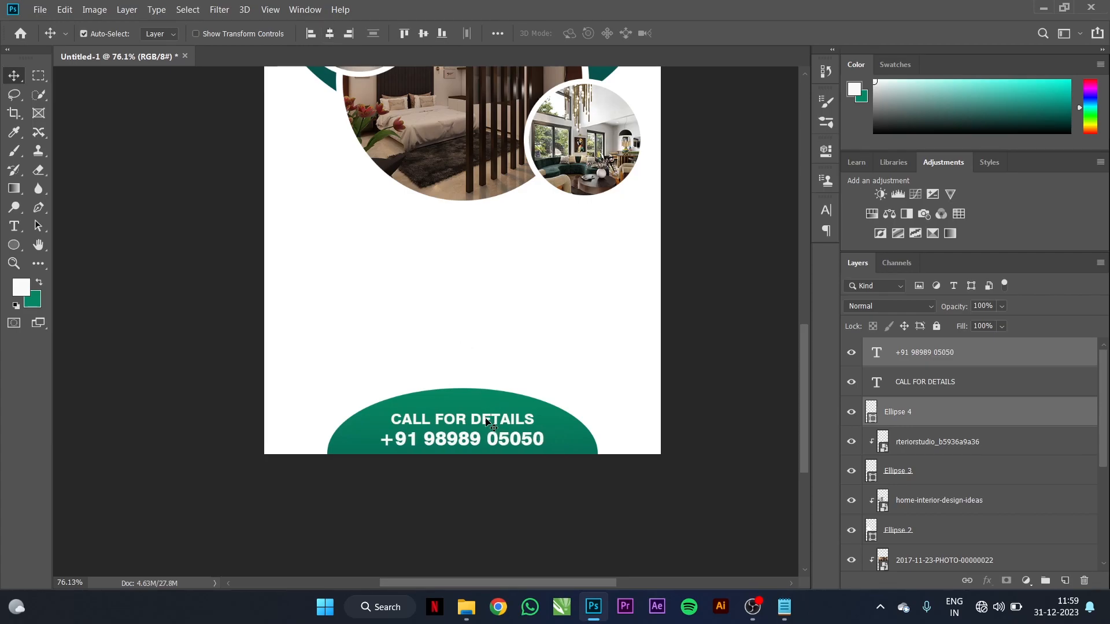
Step: Shrink CALL FOR DETAILS to about 81% and centre it horizontally on the ellipse
left_click(488, 422)
key("ctrl+t")
left_click_drag(536, 431, 508, 426)
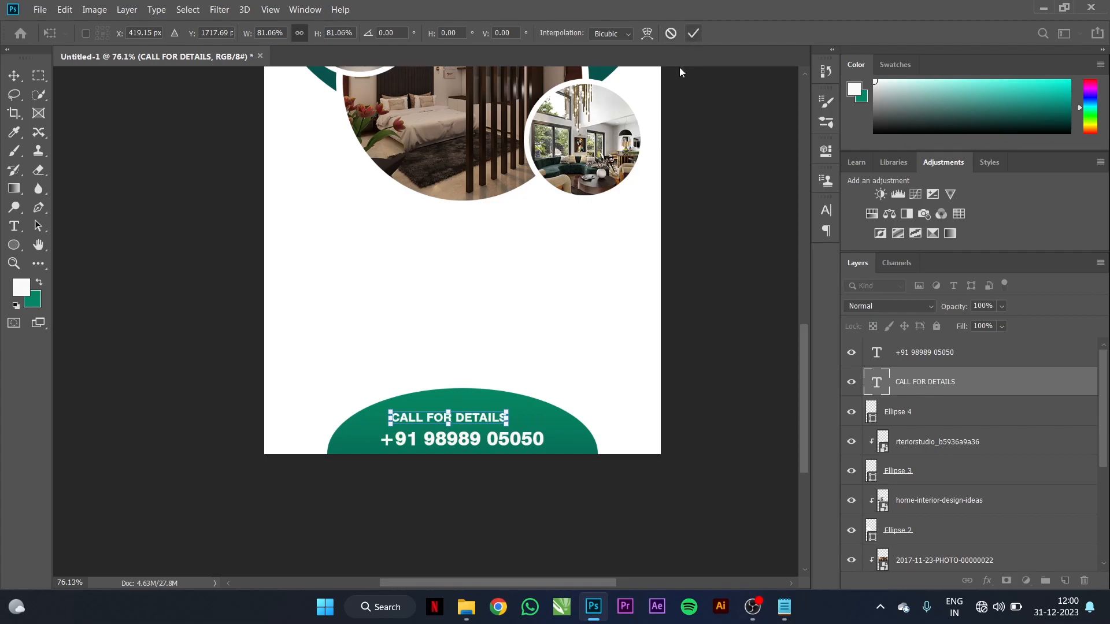
key("Return")
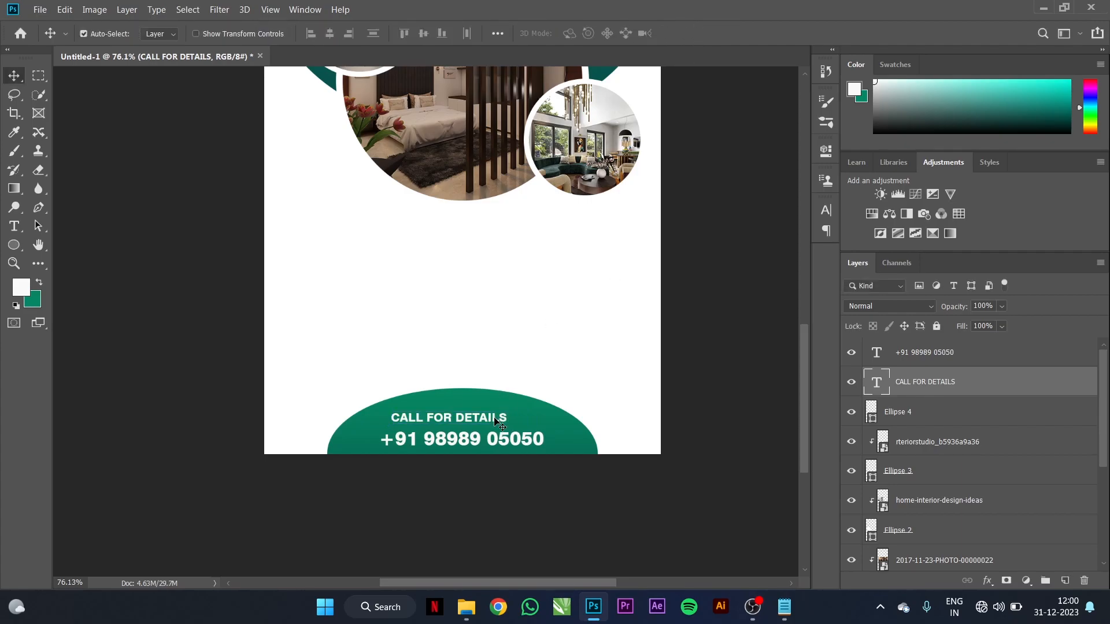
left_click(527, 414, "shift")
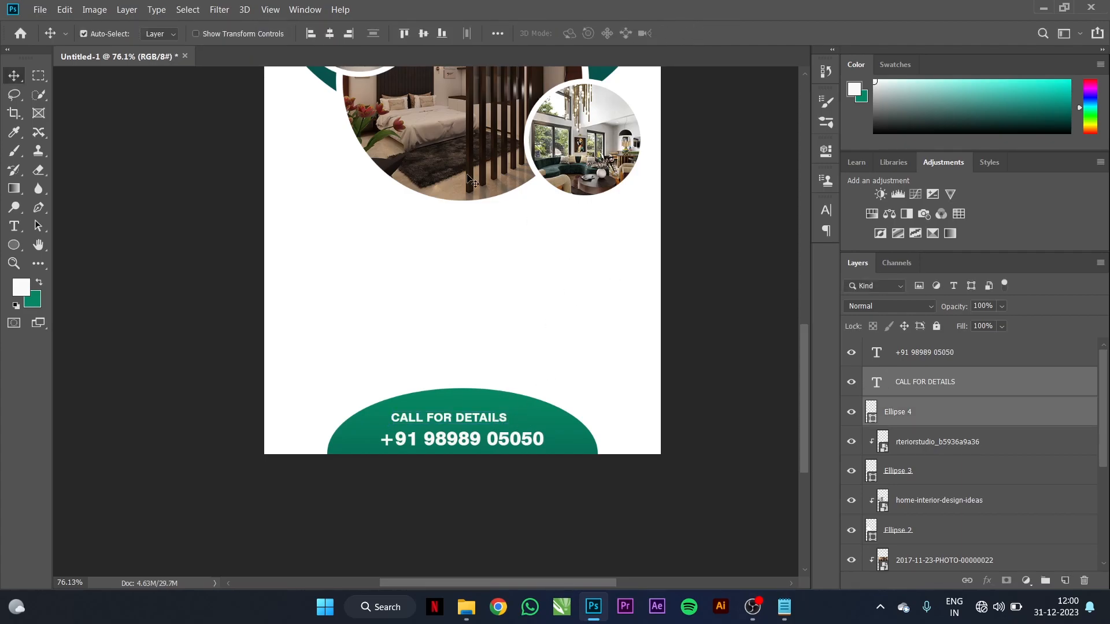
left_click(333, 35)
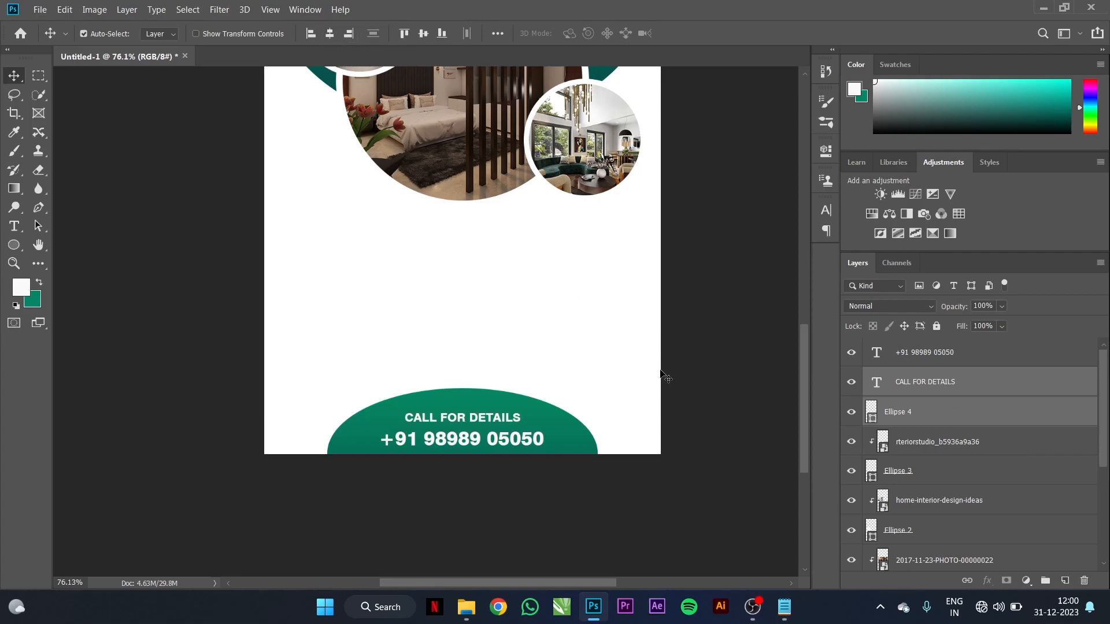
left_click(614, 390)
key("ctrl+0")
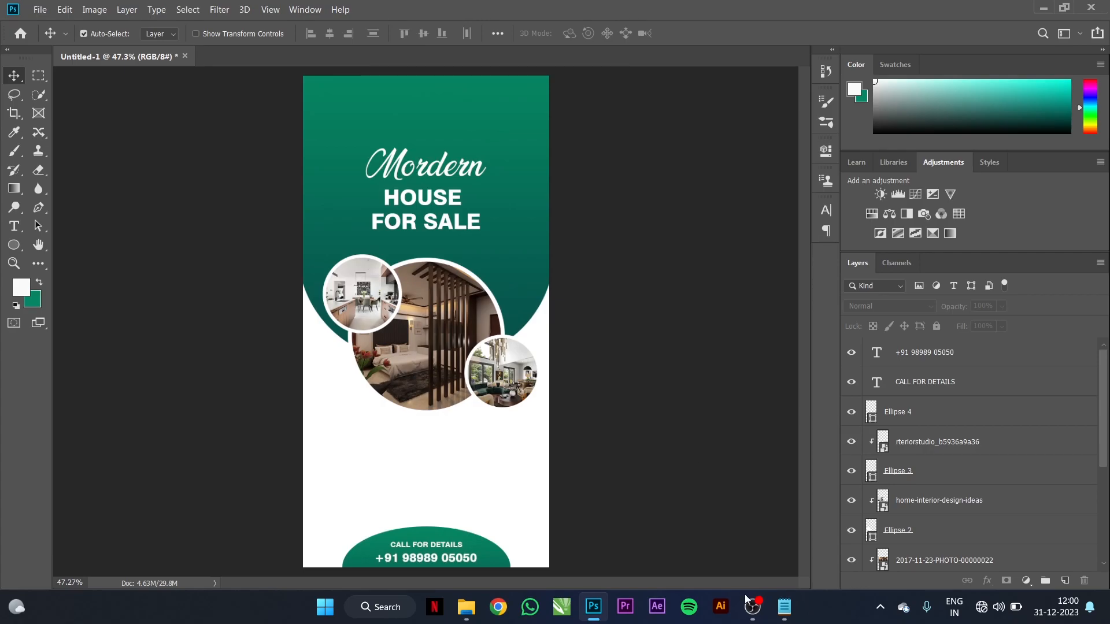
Step: Select the Five Bed Room through Luxury Furniture lines in Notepad, then view the flyer's area below the photos
left_click(785, 619)
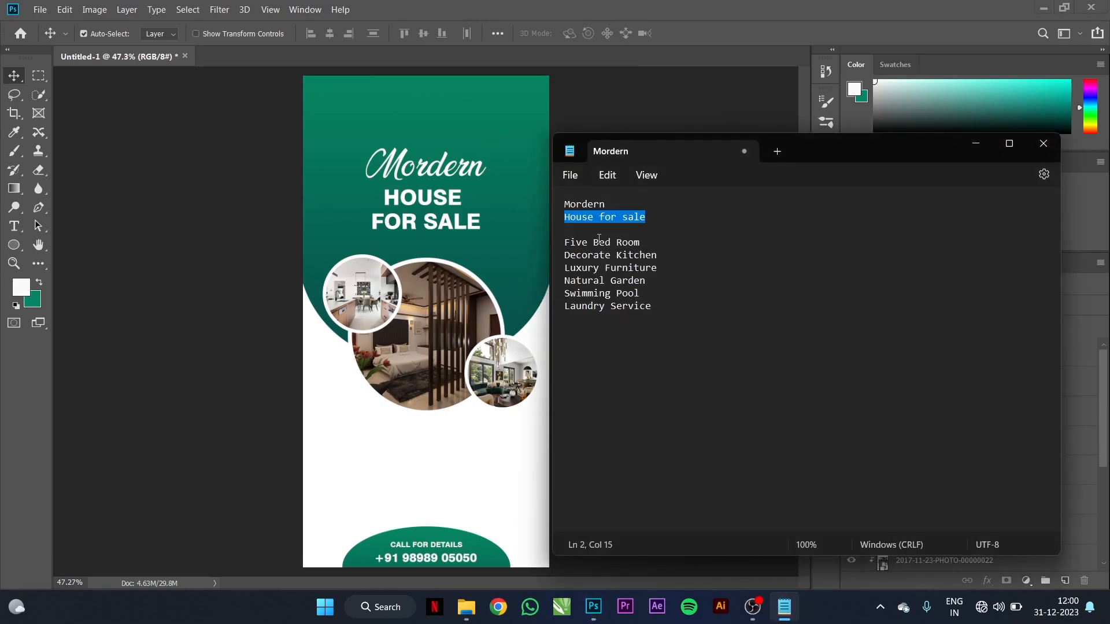
left_click(565, 243)
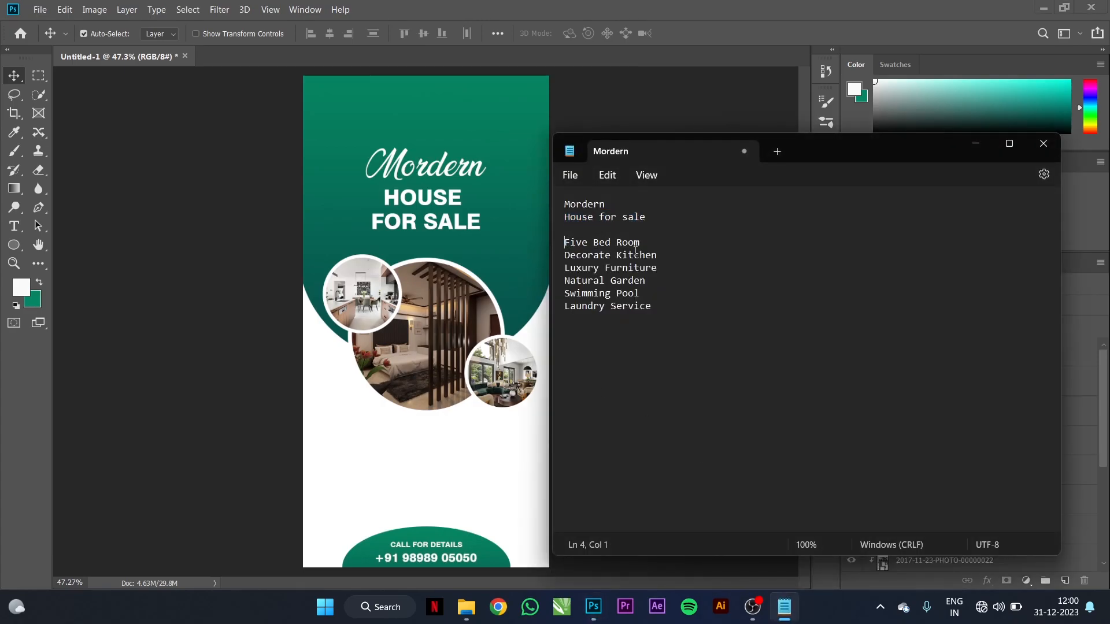
left_click_drag(664, 264, 569, 229)
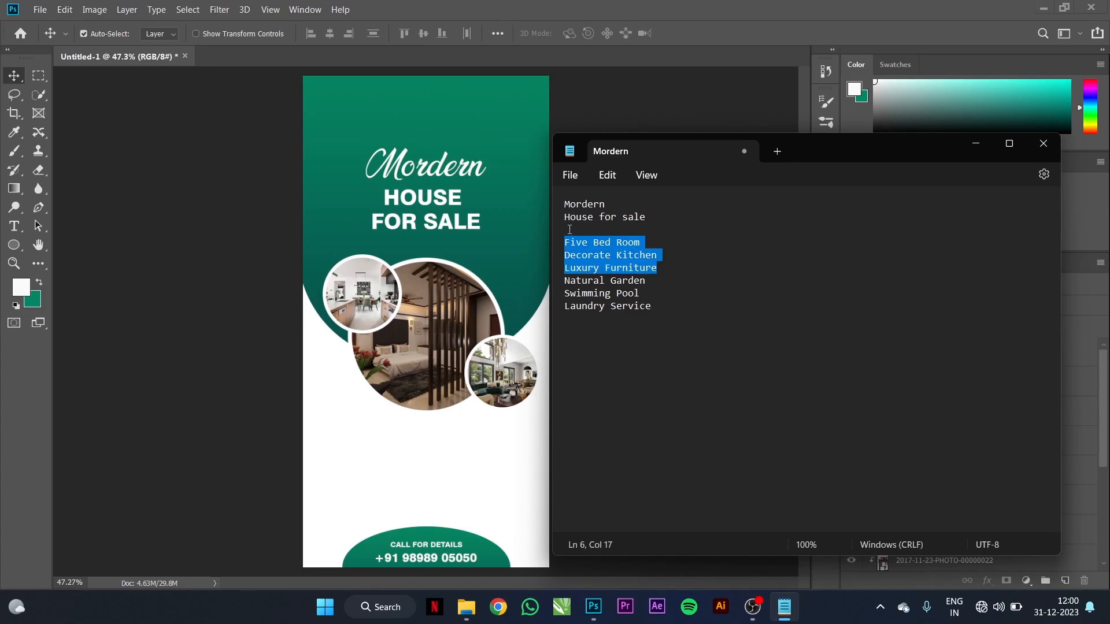
left_click(455, 440)
scroll(445, 474, "up", 3)
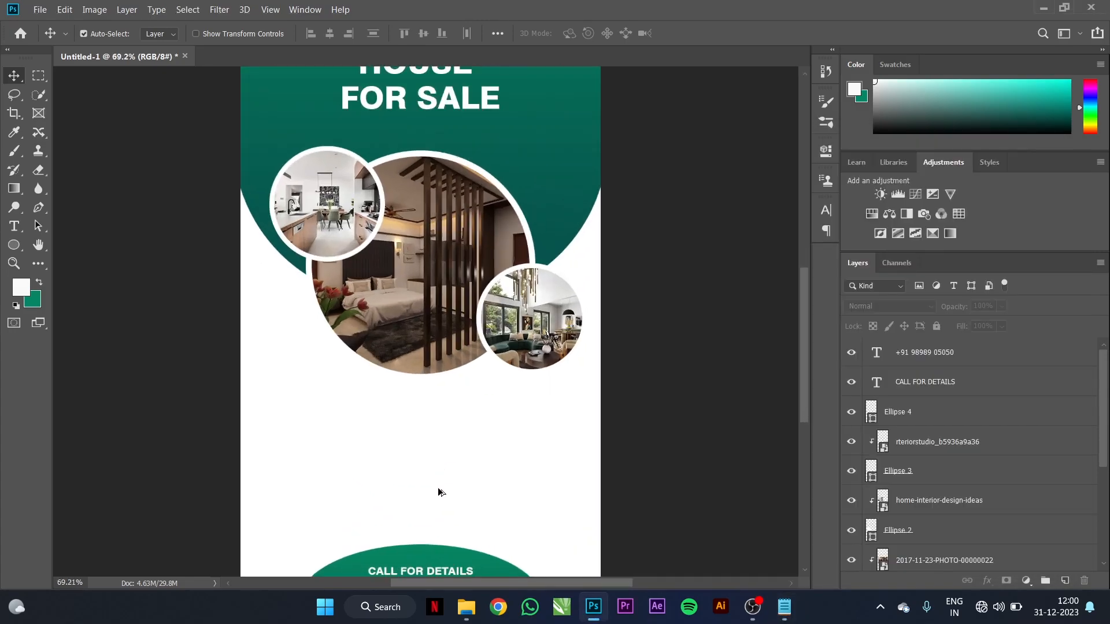
left_click_drag(627, 438, 684, 379)
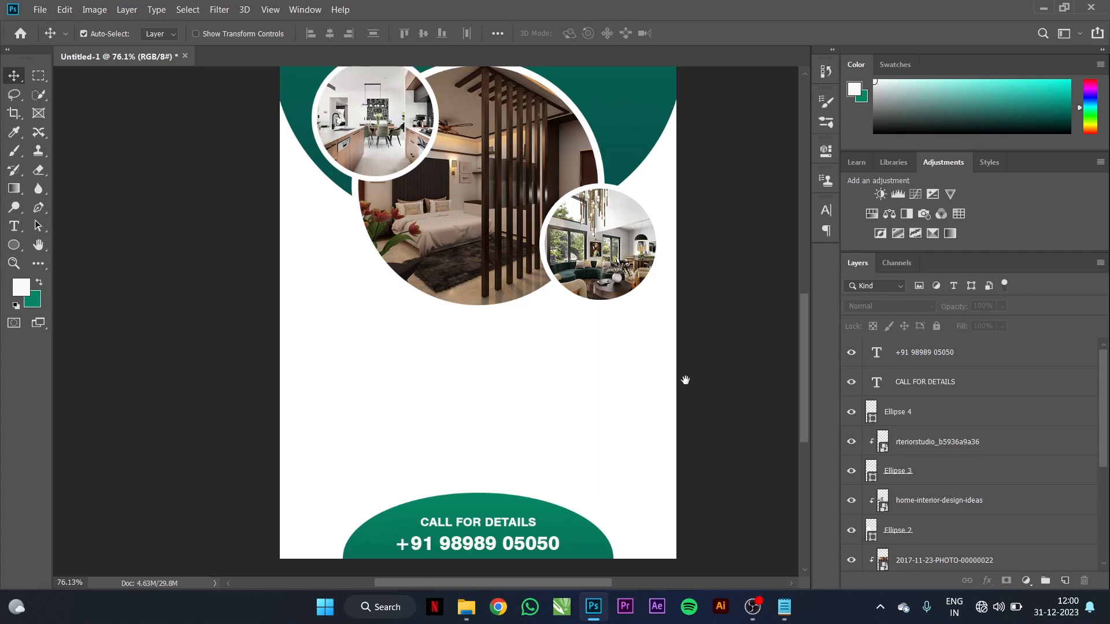
Step: Paste the three feature lines into a new text box below the photos
left_click(15, 225)
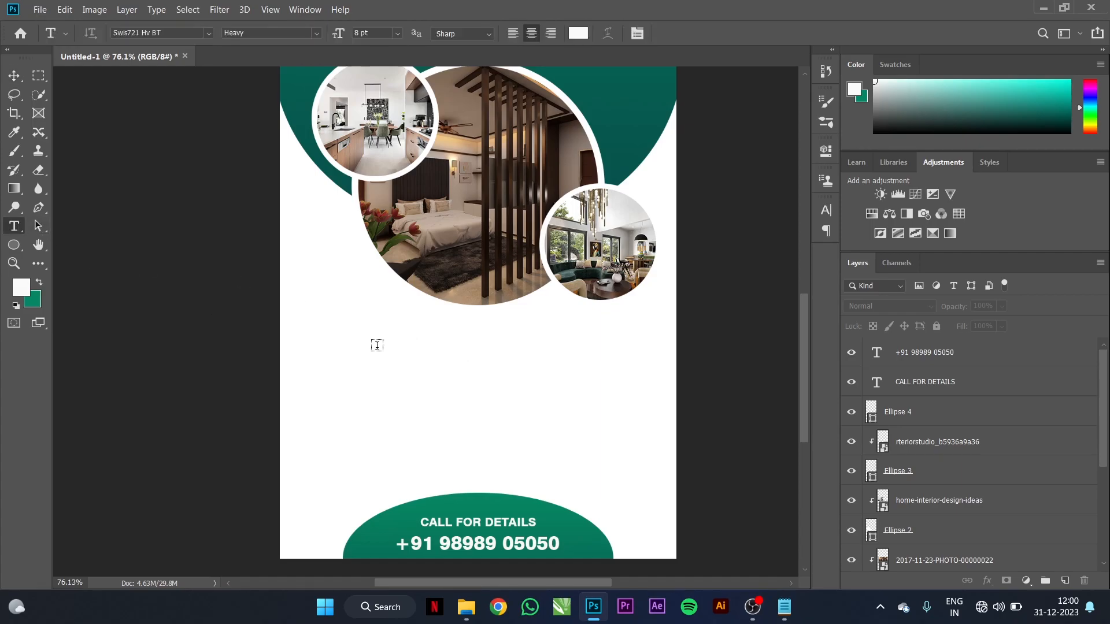
left_click(377, 345)
key("ctrl")
key("BackSpace")
key("ctrl+v")
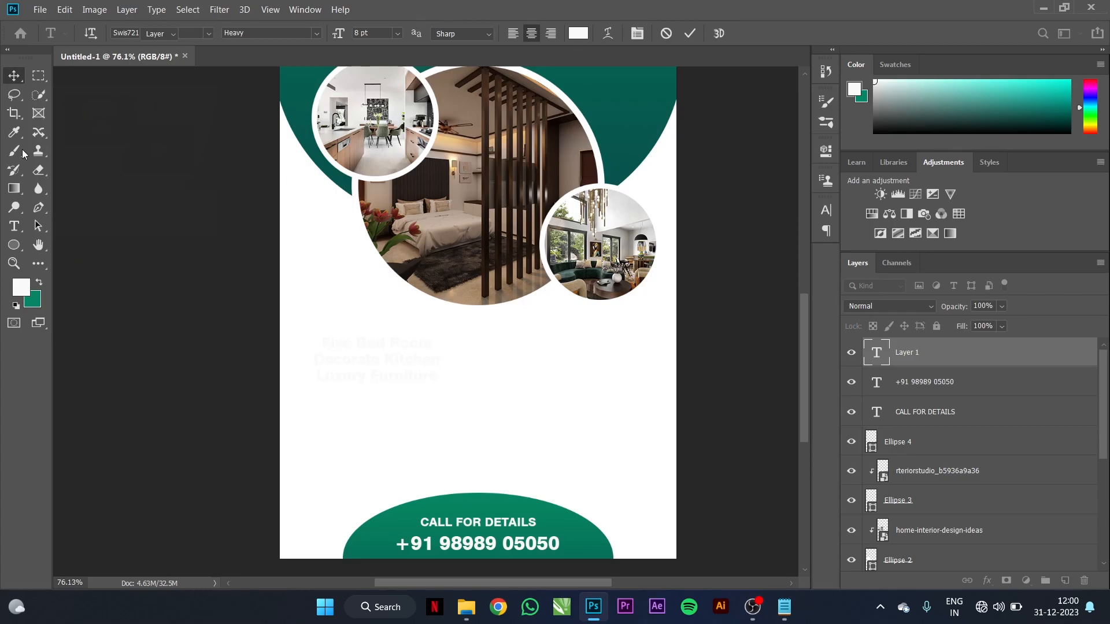
Step: Colour the feature lines grey 5c5c5c
left_click(14, 132)
left_click(20, 287)
left_click(364, 238)
left_click_drag(357, 240, 352, 239)
left_click(697, 115)
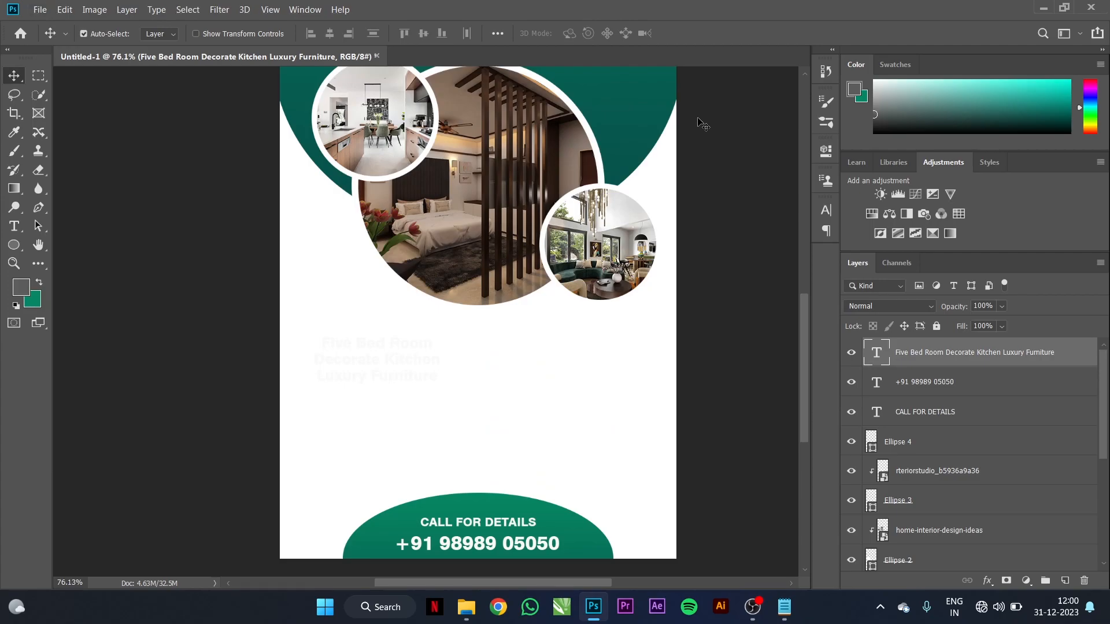
key("alt+BackSpace")
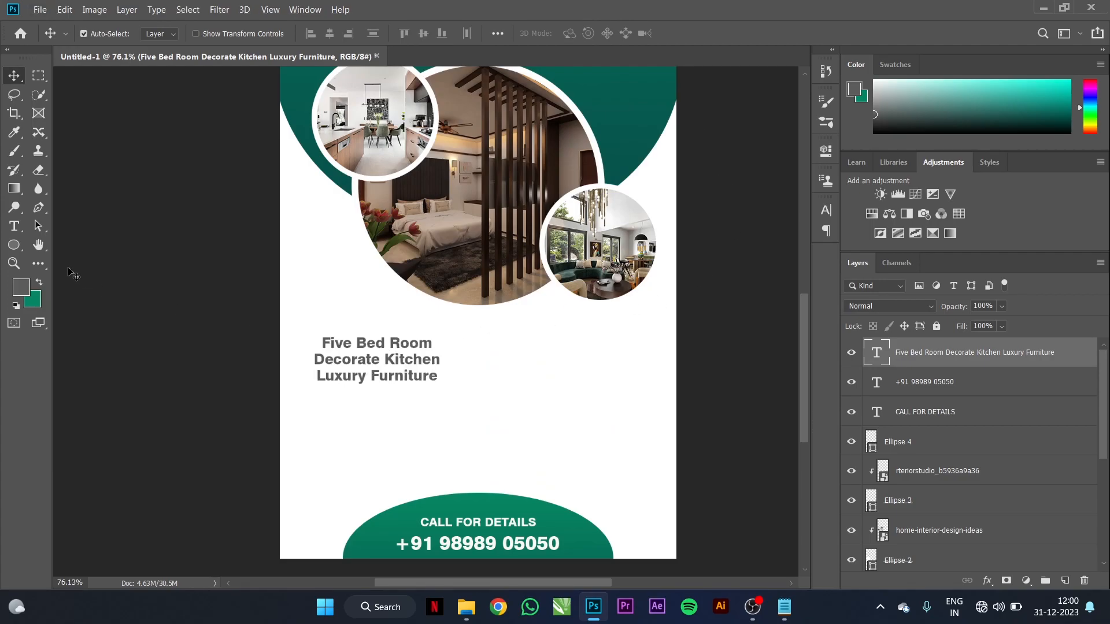
Step: Left-align the feature lines in Fujiyama2 and move them down and left below the photos
left_click(14, 226)
left_click(347, 343)
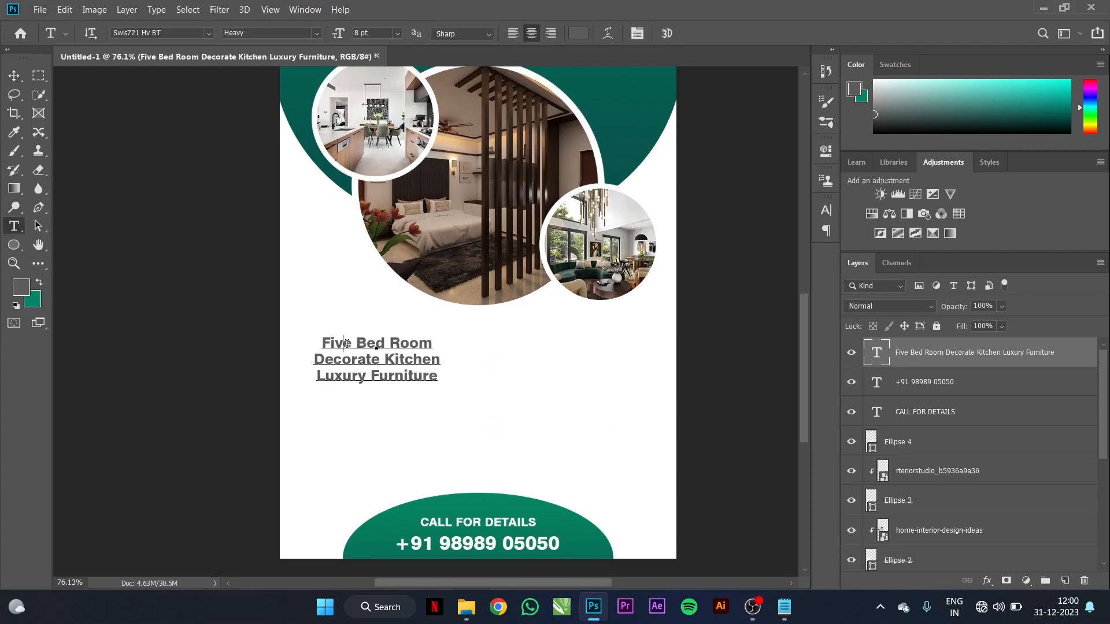
key("ctrl+a")
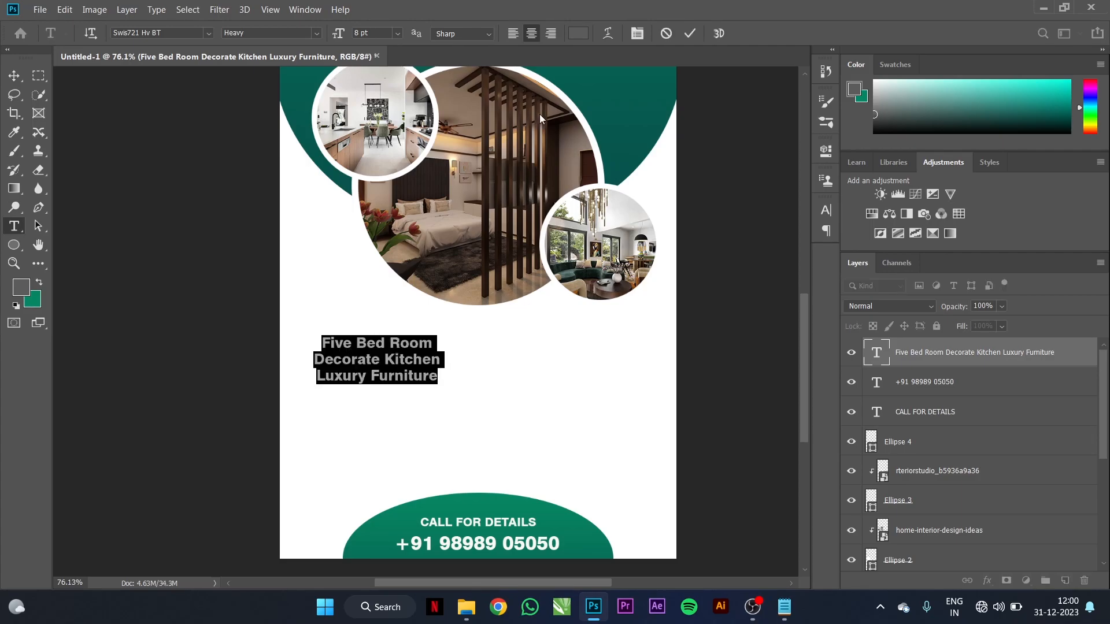
left_click(515, 36)
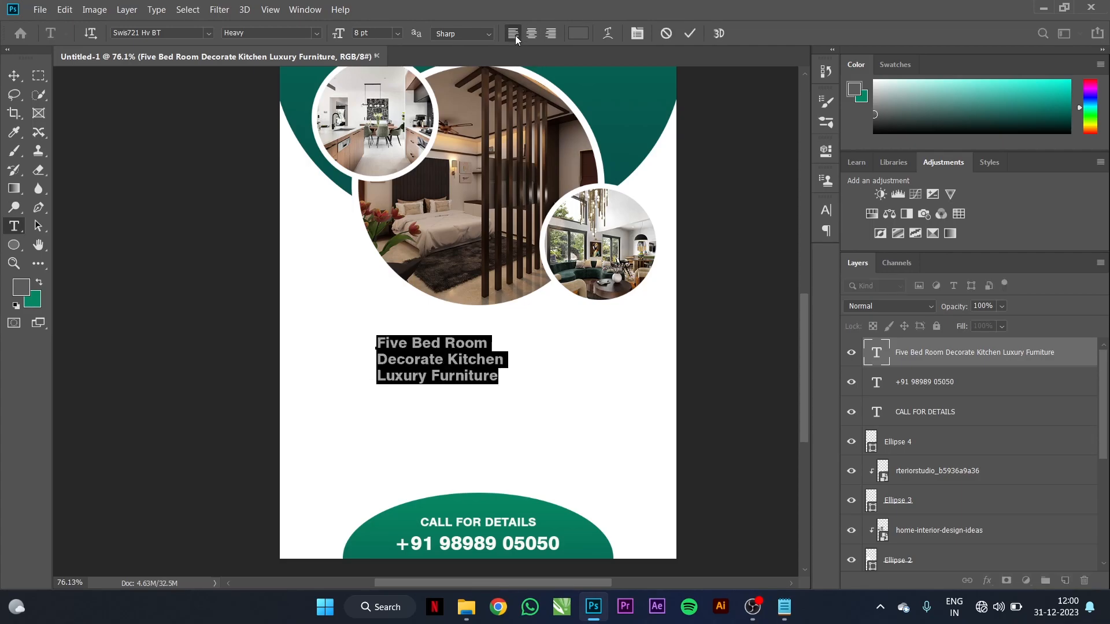
left_click(208, 33)
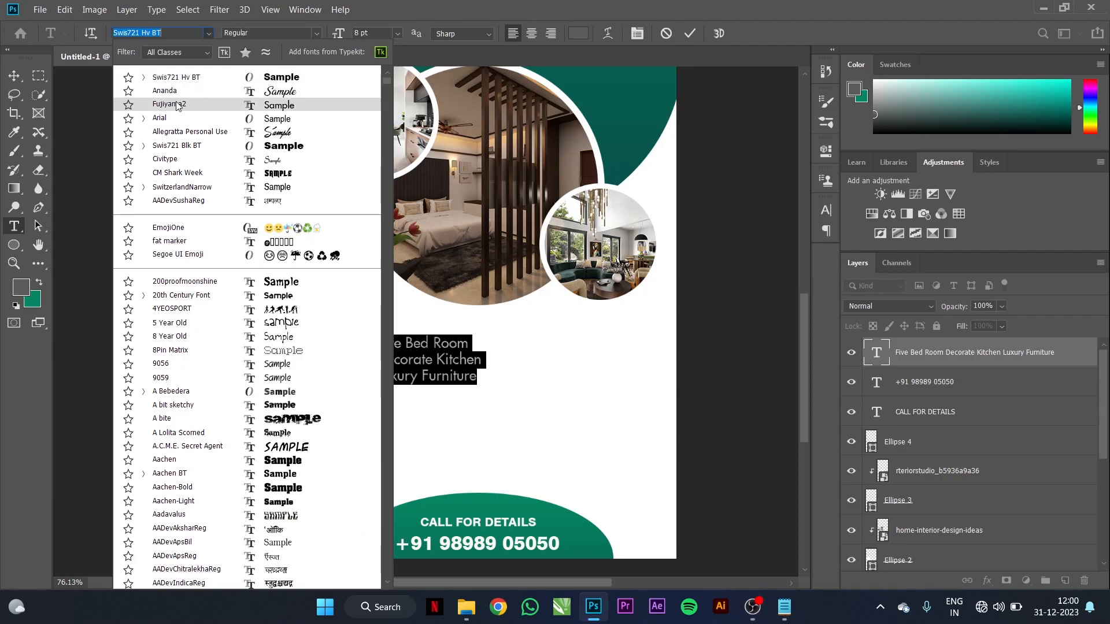
left_click(169, 104)
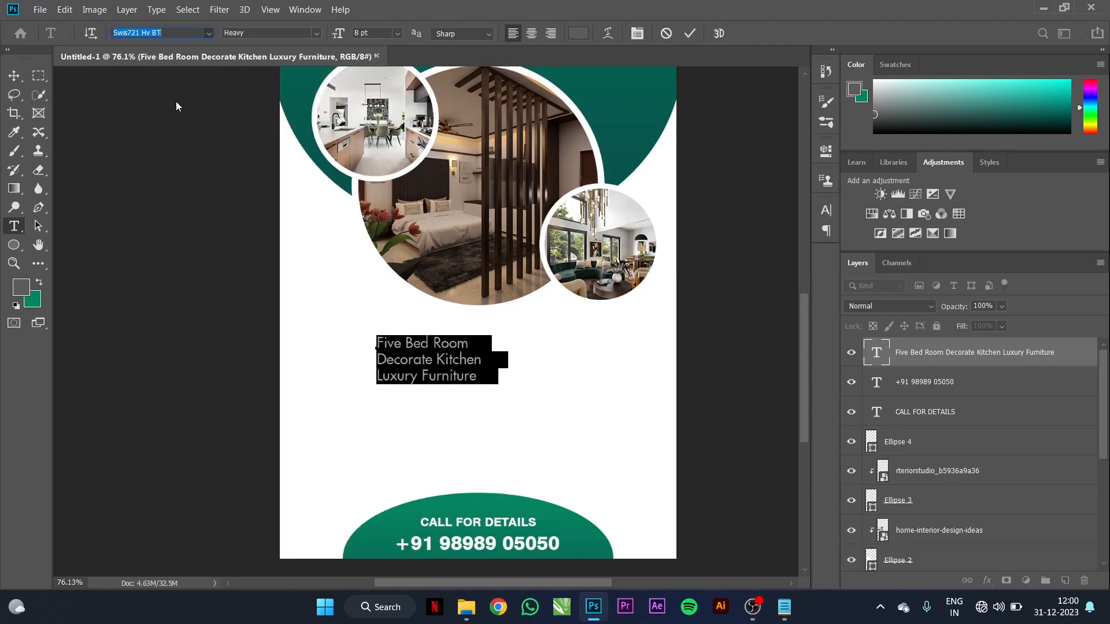
left_click(14, 75)
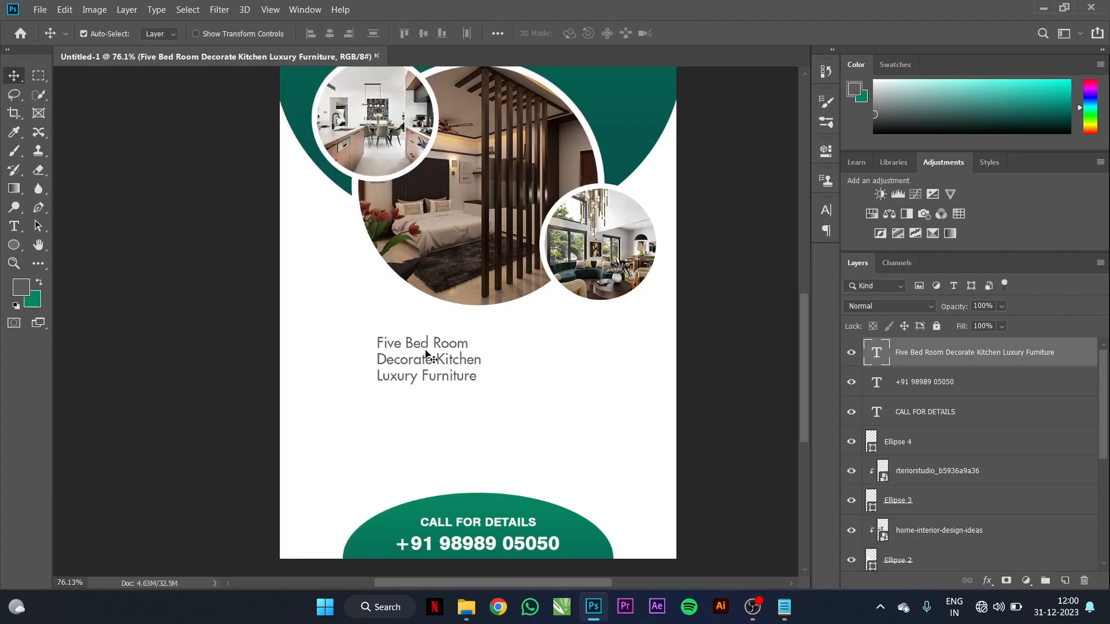
left_click_drag(428, 351, 388, 394)
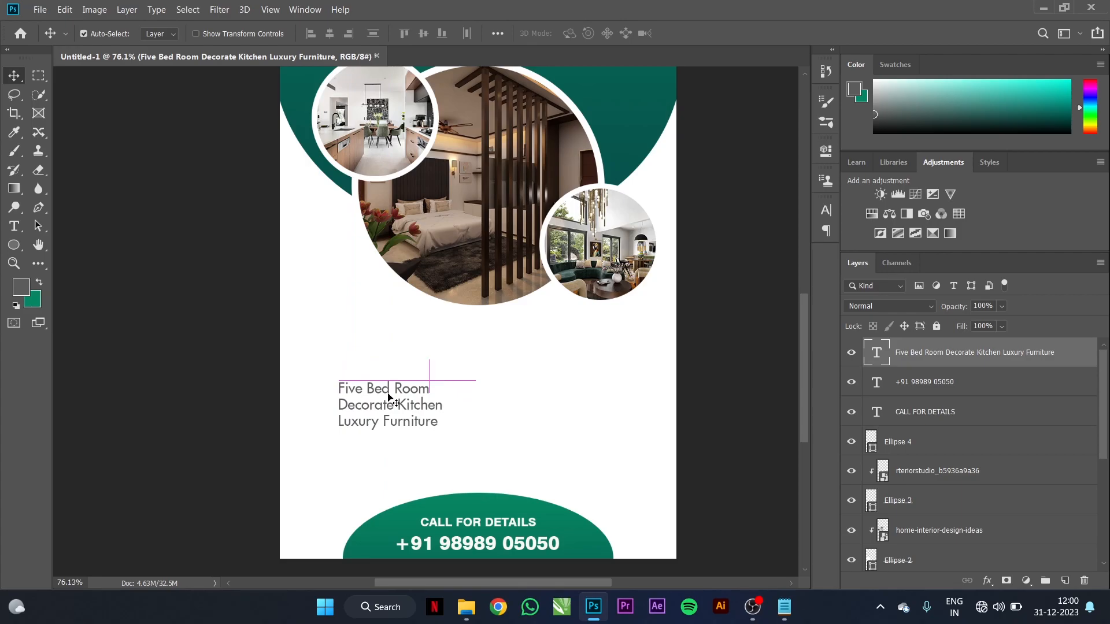
Step: Check the grey colour and line spacing, then Alt-drag a copy of the feature list to the right
left_click(22, 287)
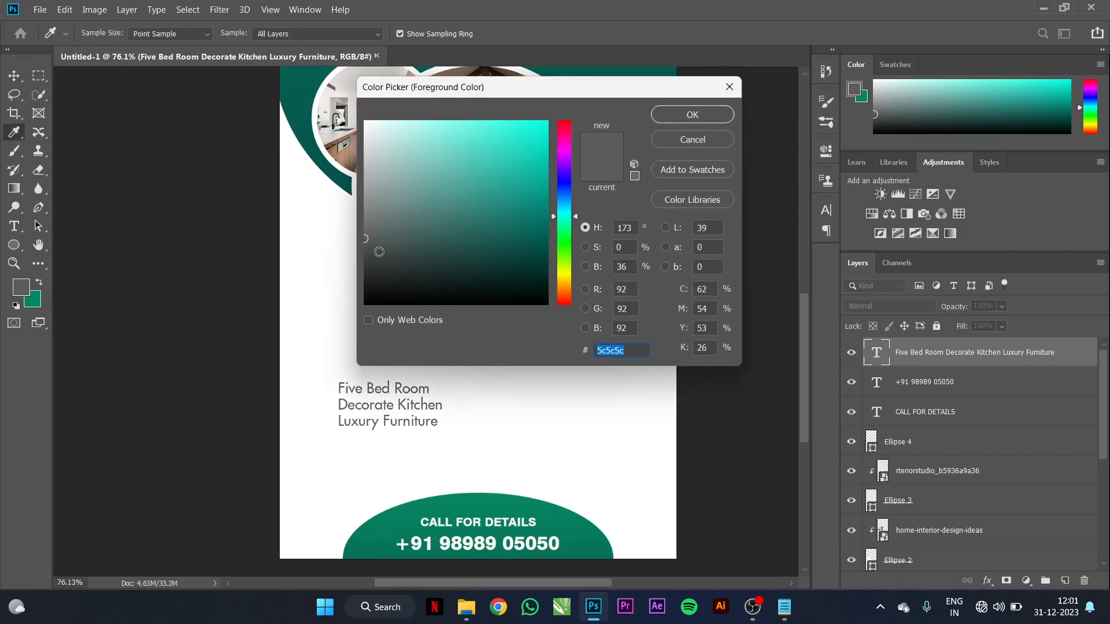
left_click(692, 120)
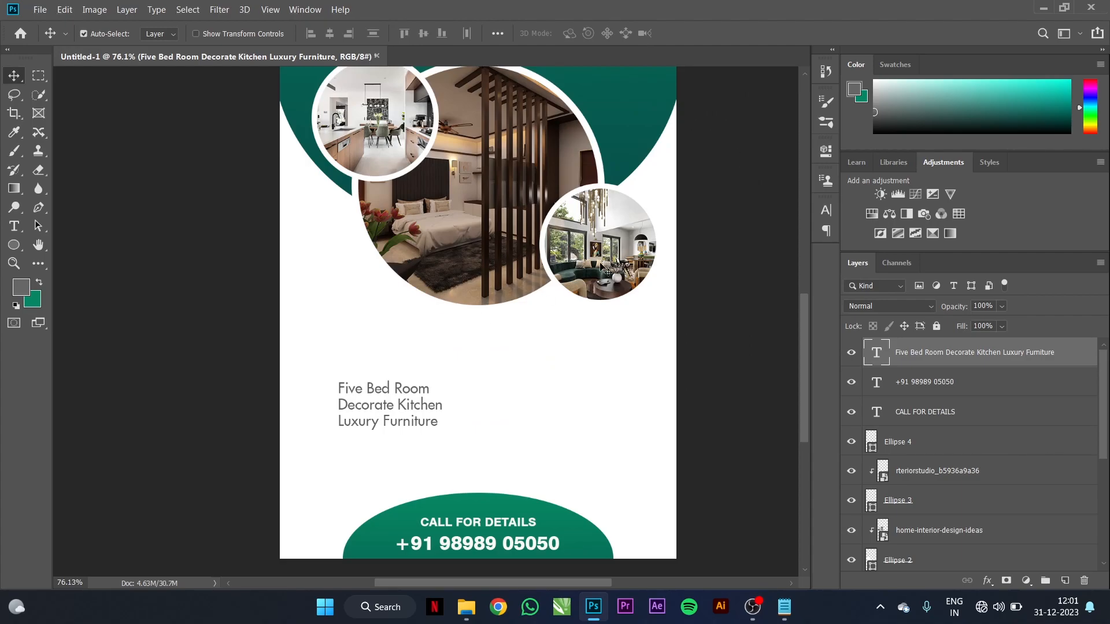
left_click(825, 212)
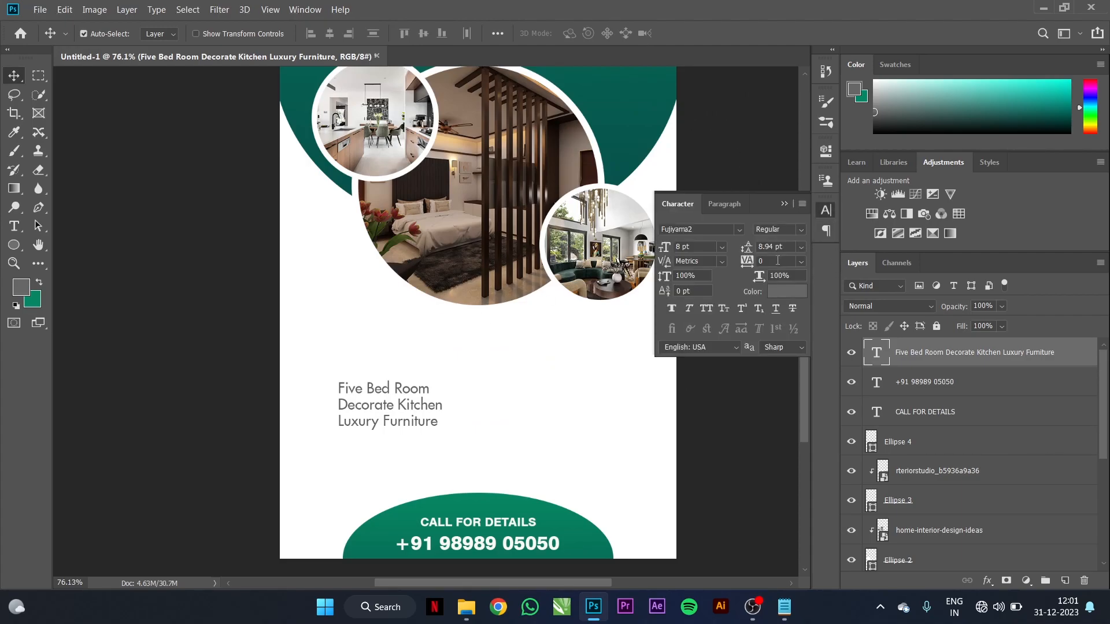
left_click_drag(787, 246, 758, 246)
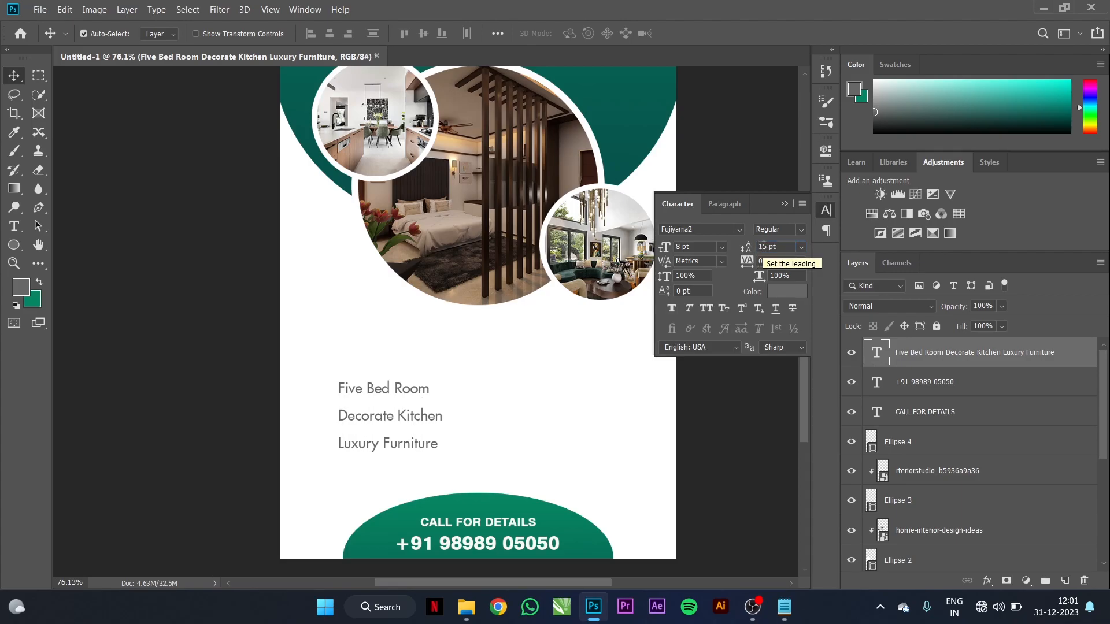
left_click(784, 203)
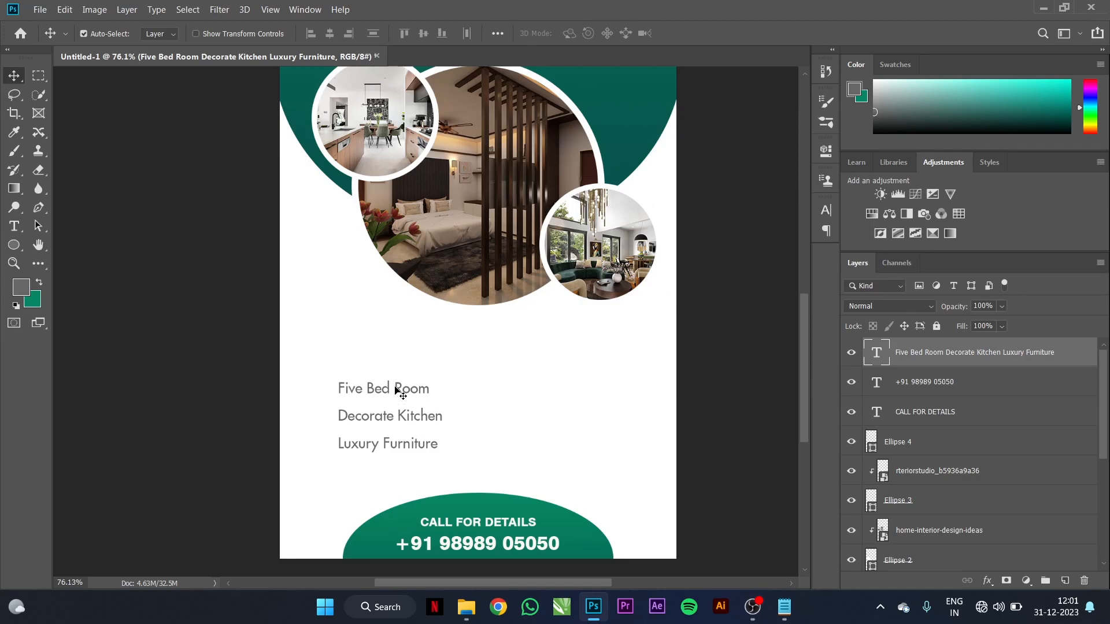
left_click_drag(401, 392, 570, 401)
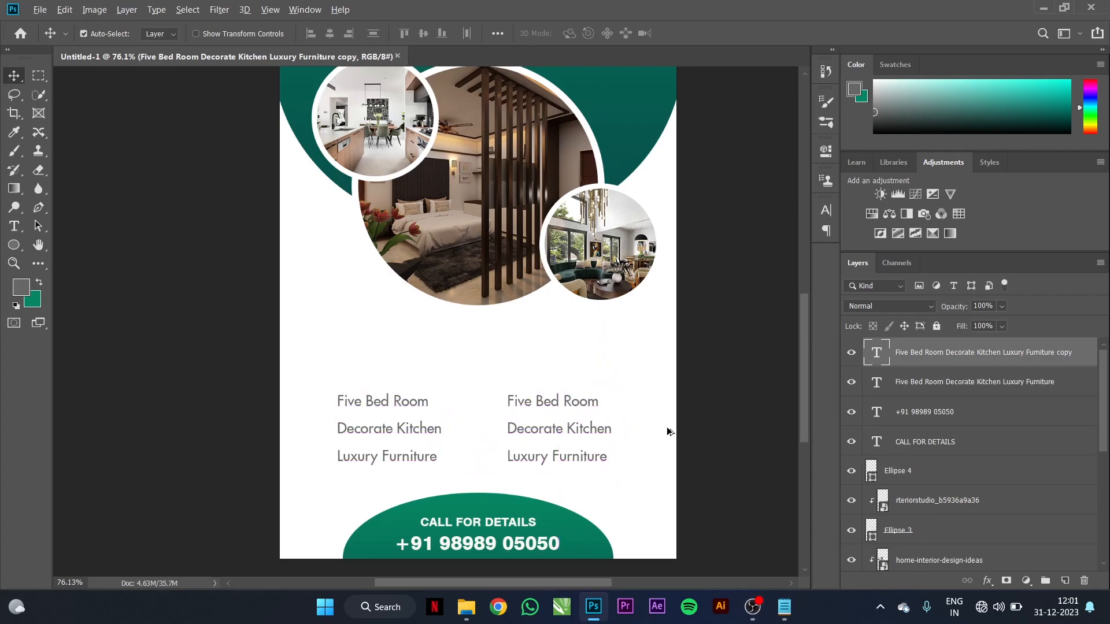
Step: Replace the copied column's text with Natural Garden, Swimming Pool and Laundry Service from Notepad, then select both columns
key("alt+Tab")
left_click_drag(663, 315, 586, 287)
key("ctrl+c")
key("alt+Tab")
left_click(14, 226)
double_click(540, 401)
triple_click(540, 401)
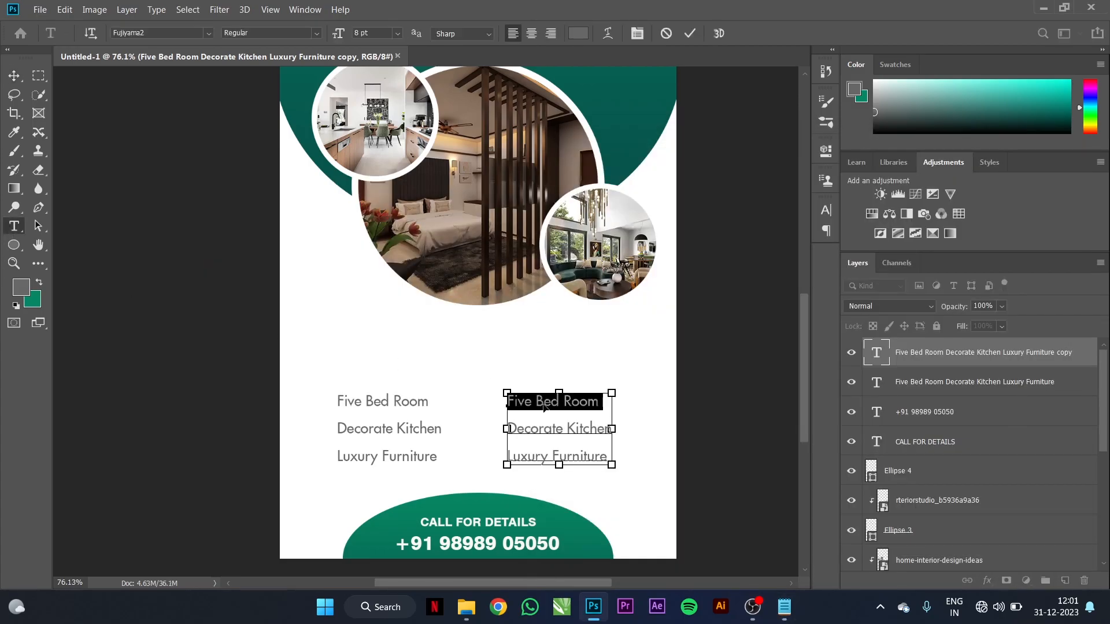
key("ctrl+a")
key("ctrl+v")
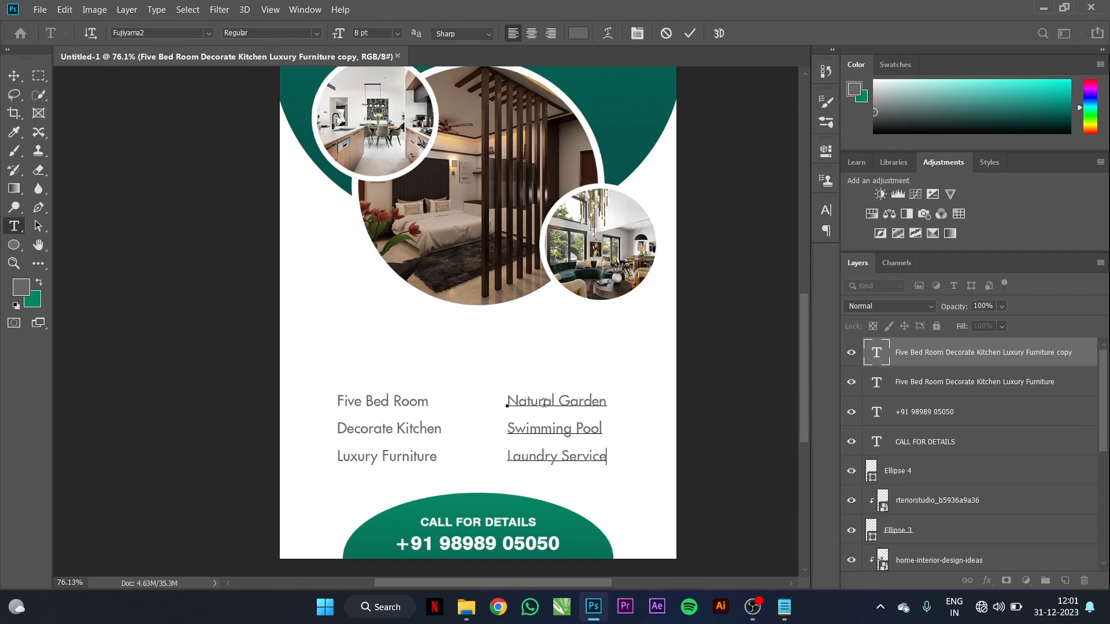
left_click(14, 76)
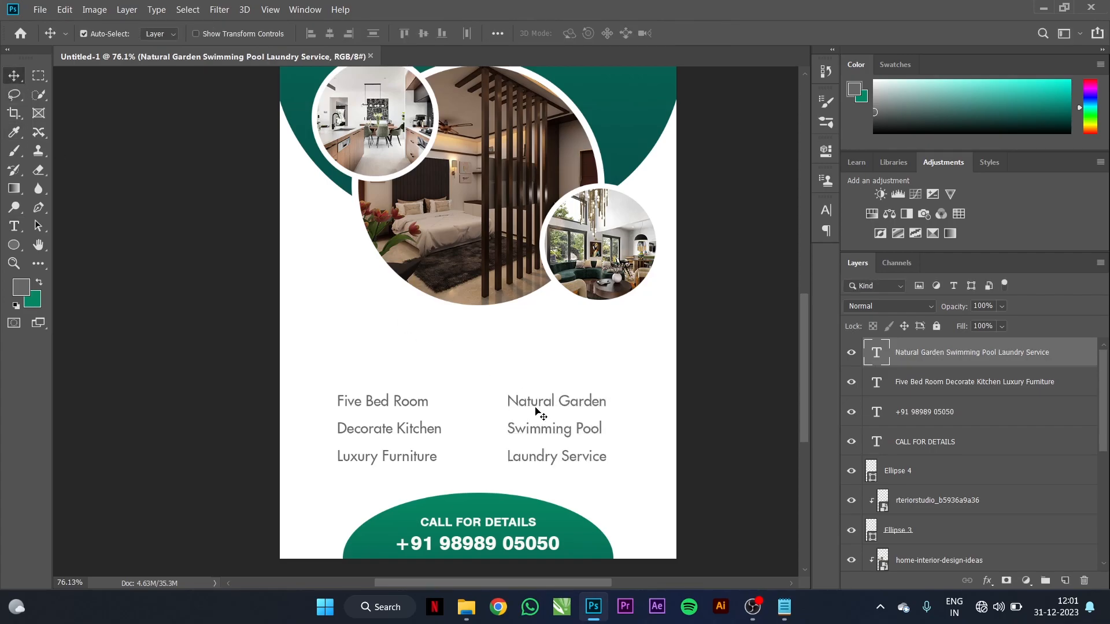
left_click(426, 409, "shift")
Step: Nudge both text columns slightly right and draw a rectangle bar above them
left_click_drag(523, 405, 526, 408)
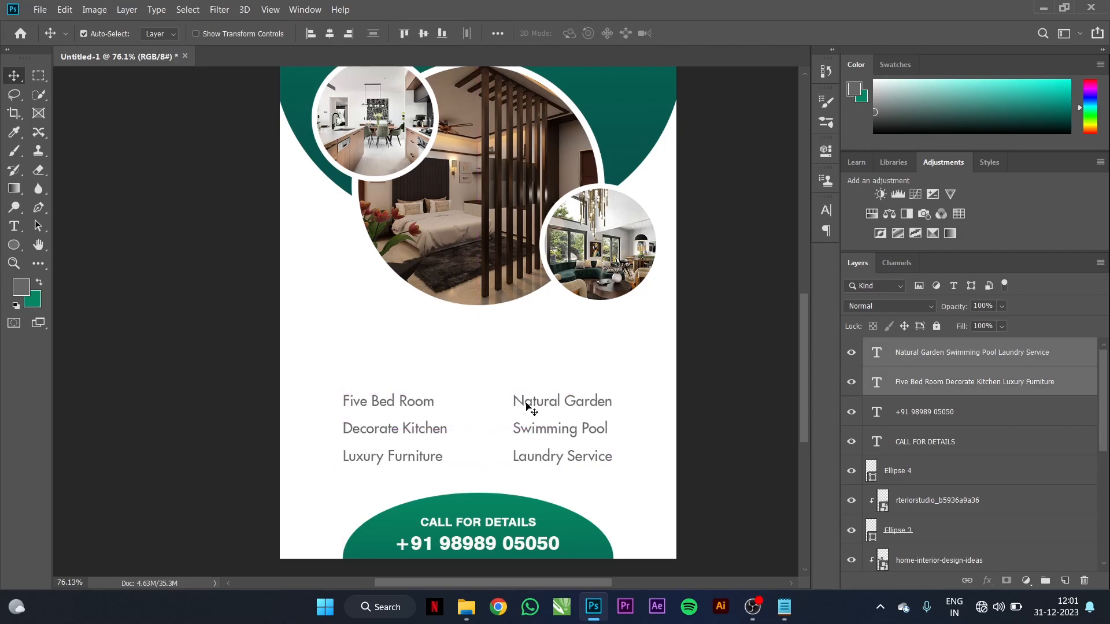
right_click(14, 245)
left_click(75, 245)
left_click_drag(393, 326, 552, 359)
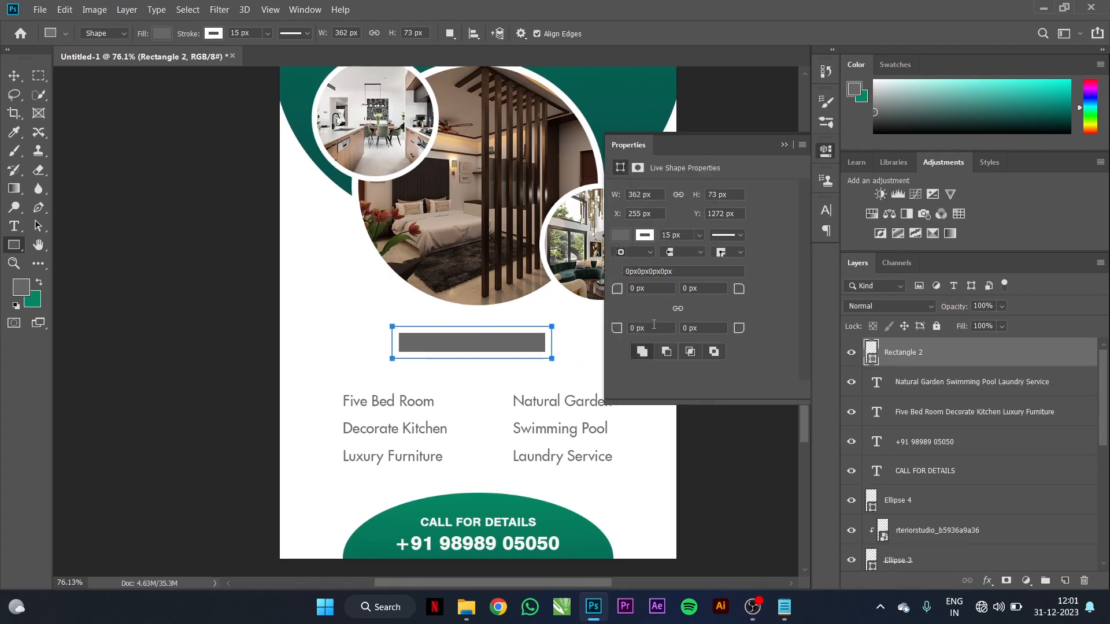
Step: Remove the bar's outline and fill it with the flyer's teal green, sampled with the Eyedropper
left_click(646, 236)
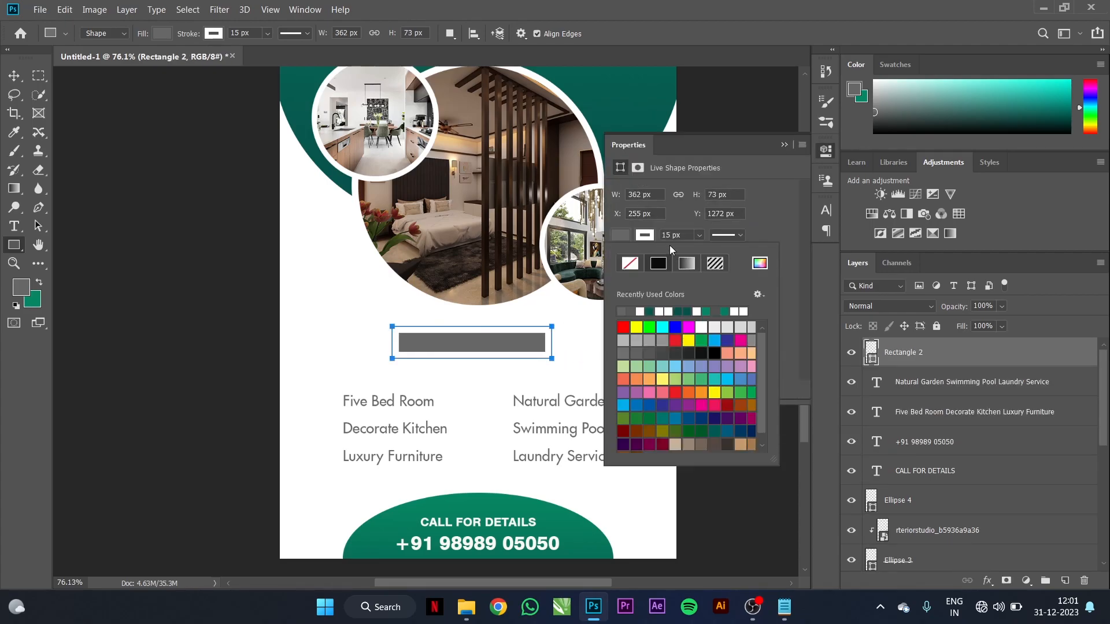
left_click(630, 264)
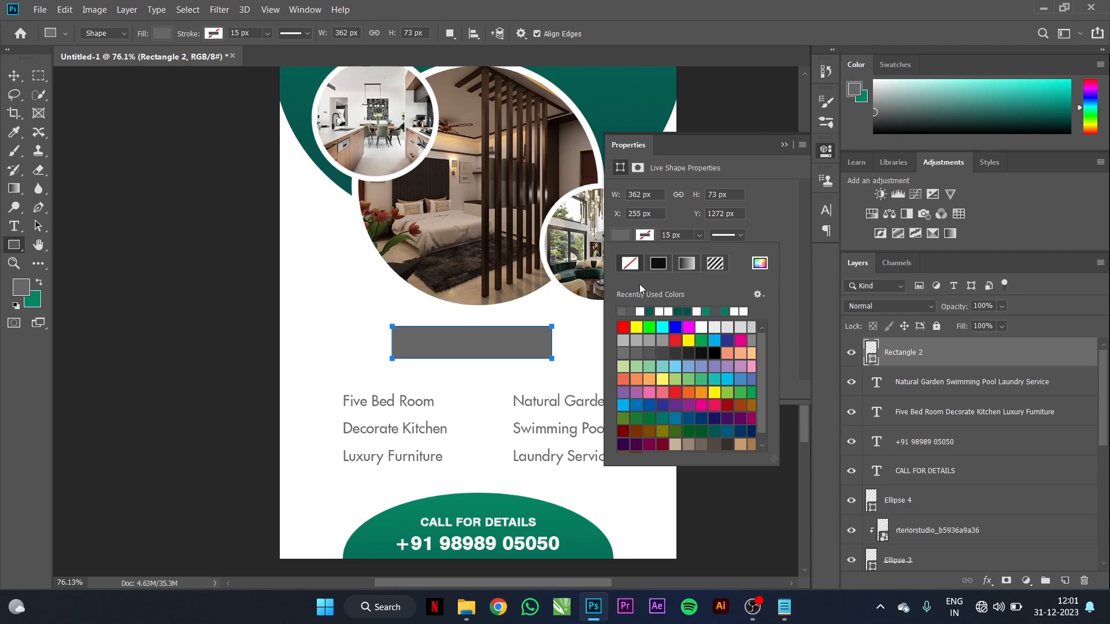
left_click(782, 236)
left_click(622, 235)
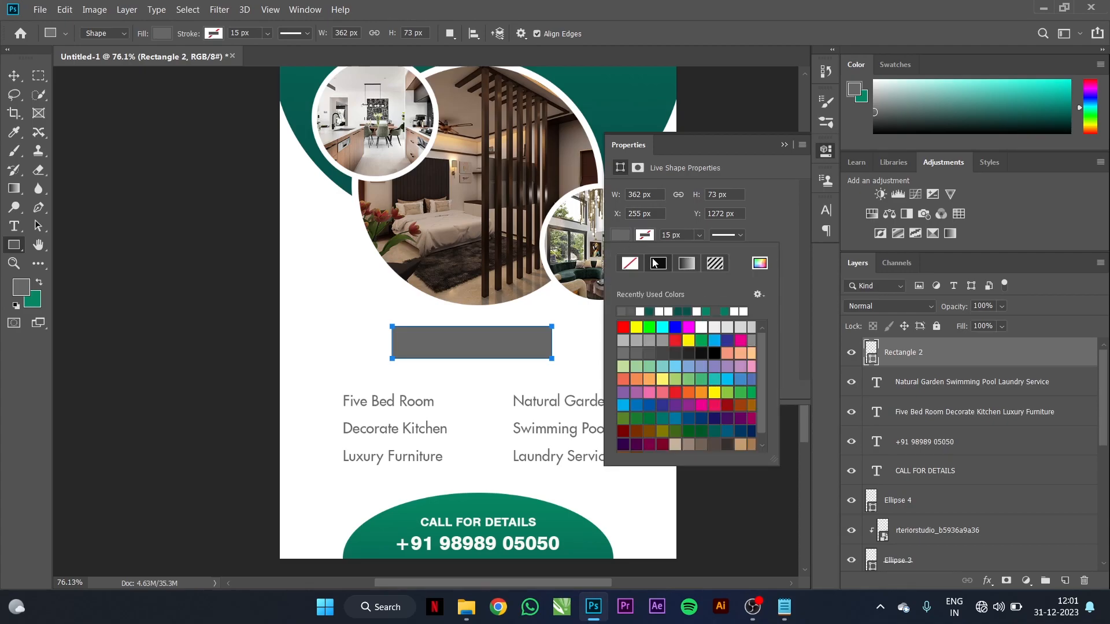
left_click(685, 264)
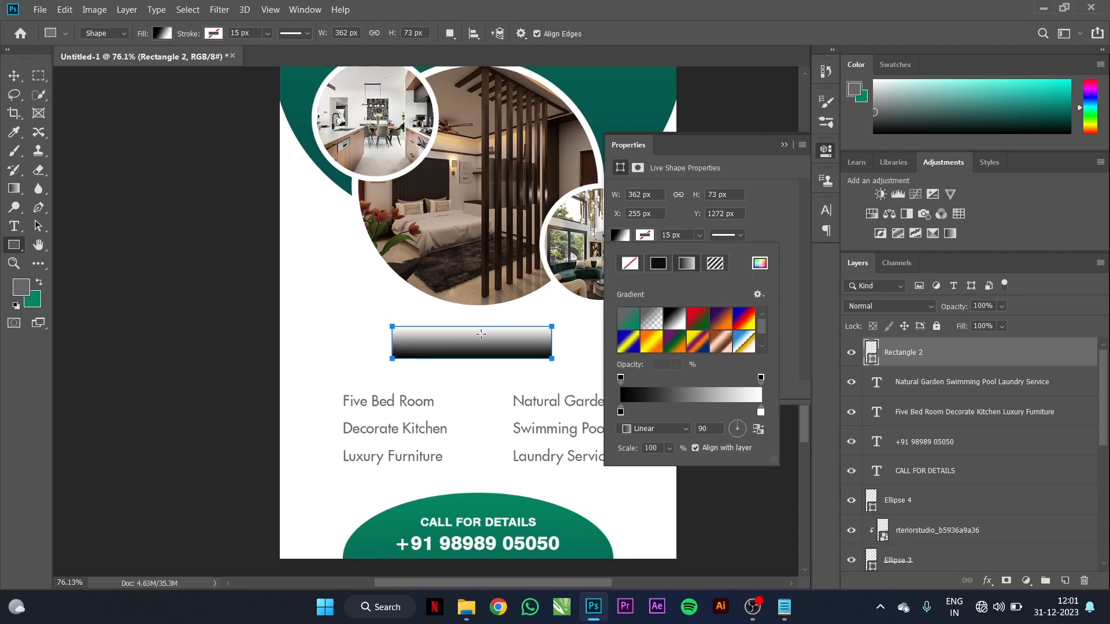
left_click(15, 153)
left_click(14, 136)
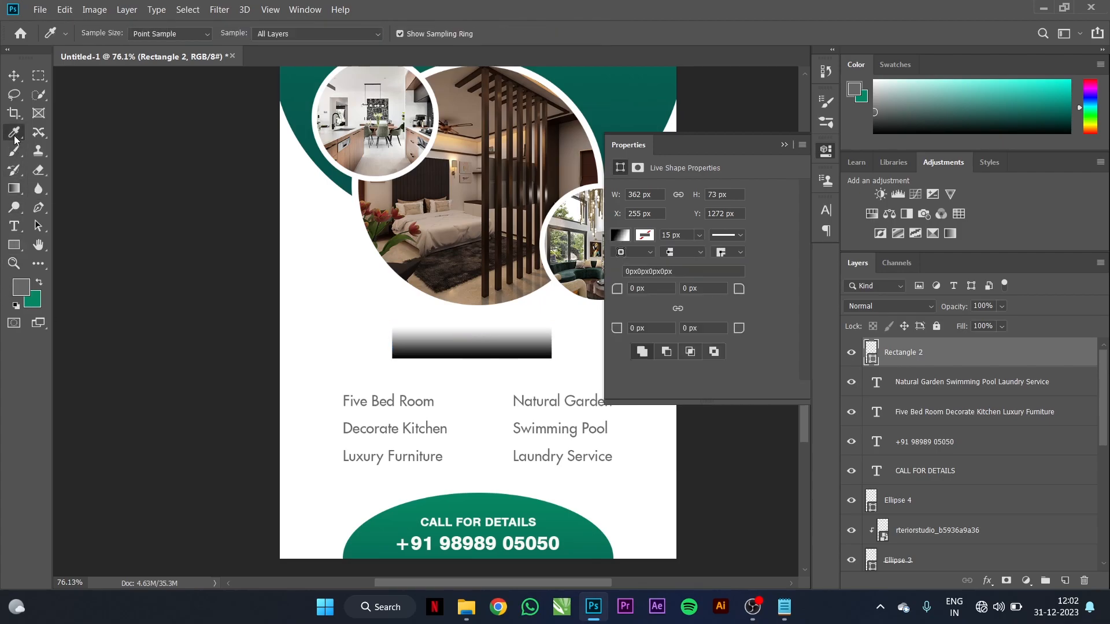
left_click(322, 158)
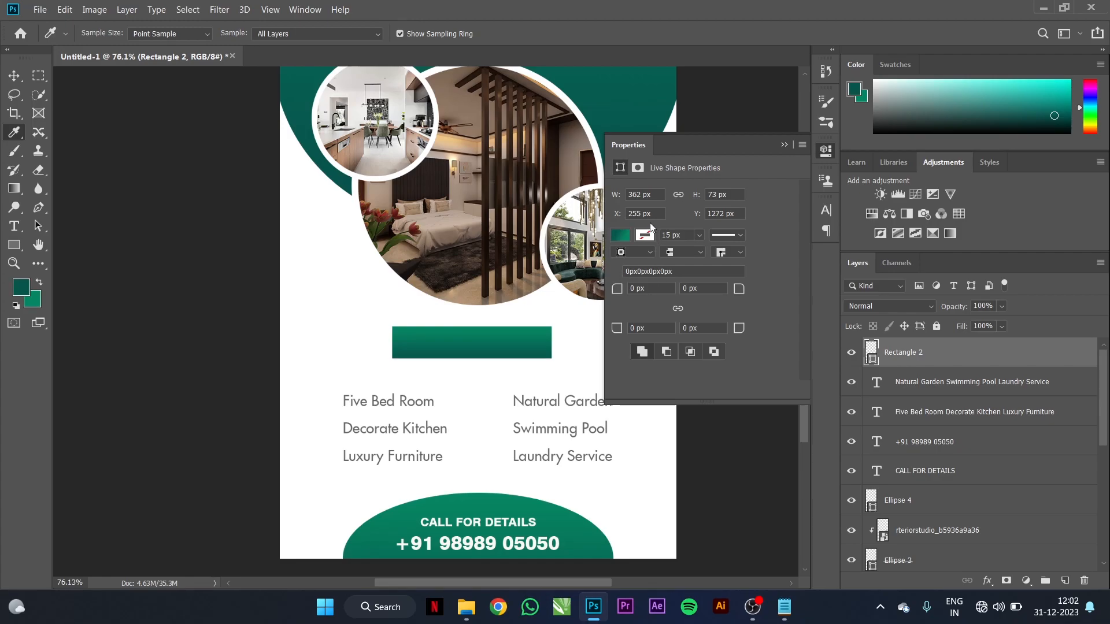
Step: Set all four corner radii of the bar to 40
left_click(648, 237)
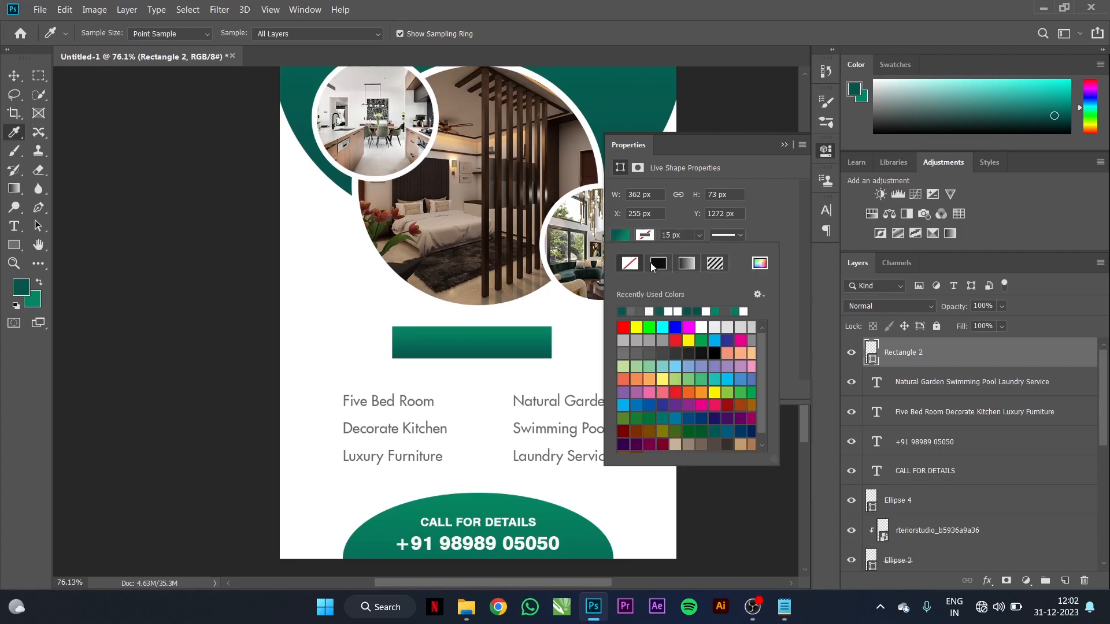
left_click(765, 217)
left_click(627, 288)
type("40")
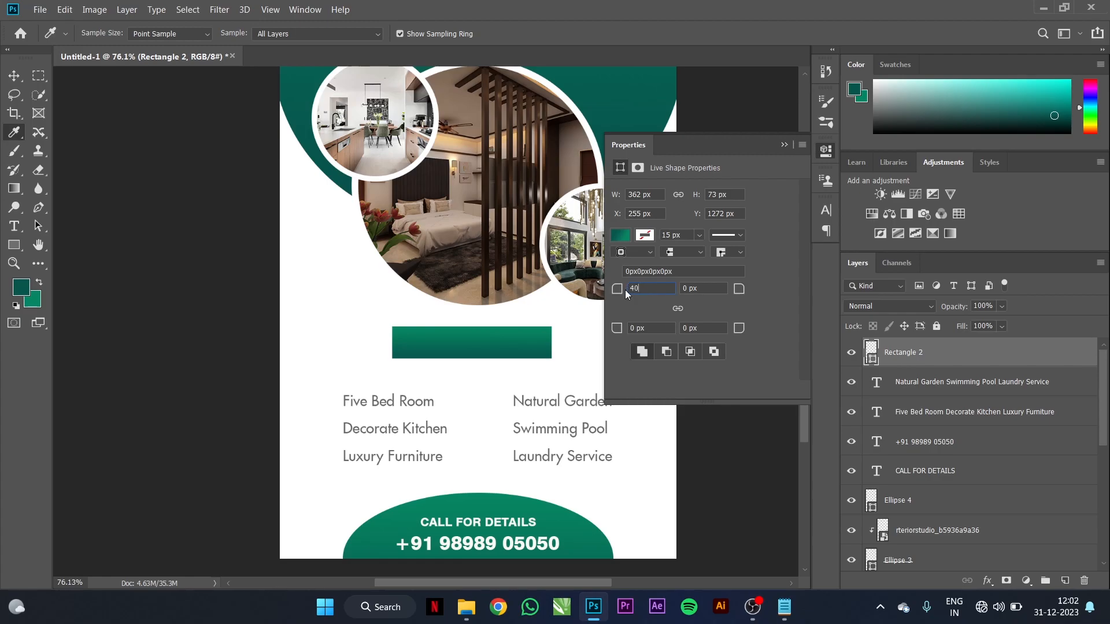
key("Tab")
type("40")
key("Tab")
type("40")
key("Tab")
type("40")
key("Tab")
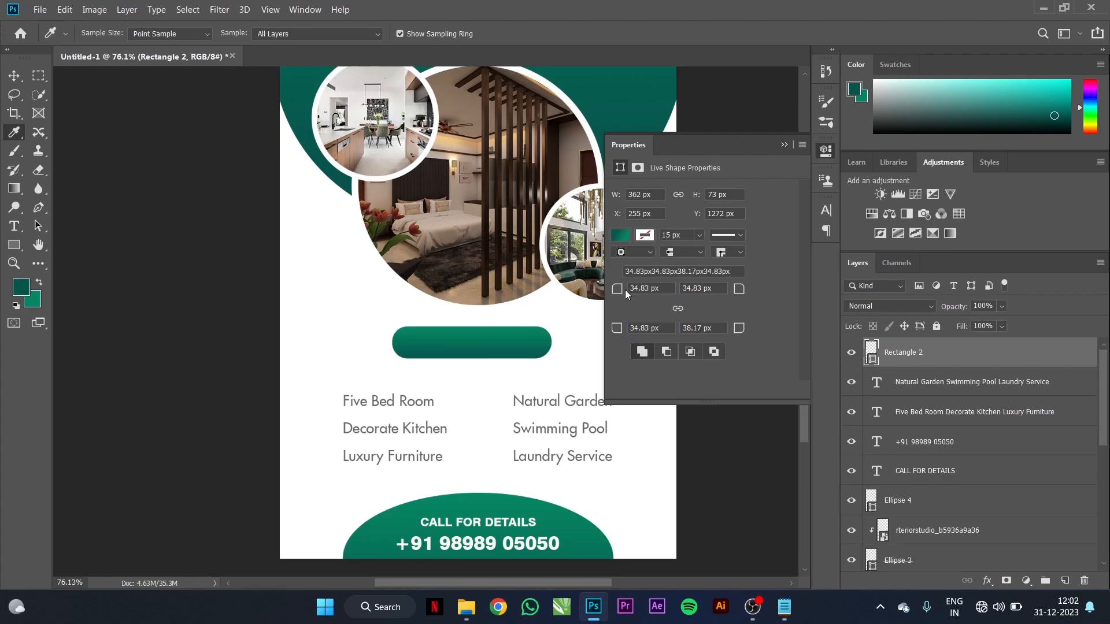
Step: Scale the teal bar up to about 110% and centre it horizontally on the page
left_click(14, 76)
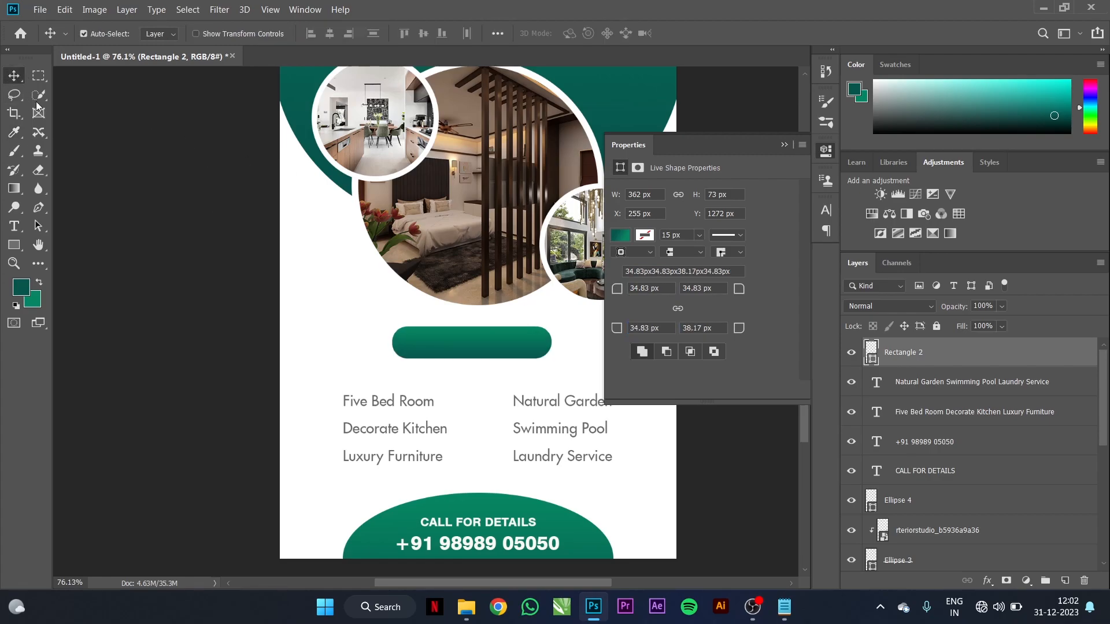
left_click(783, 145)
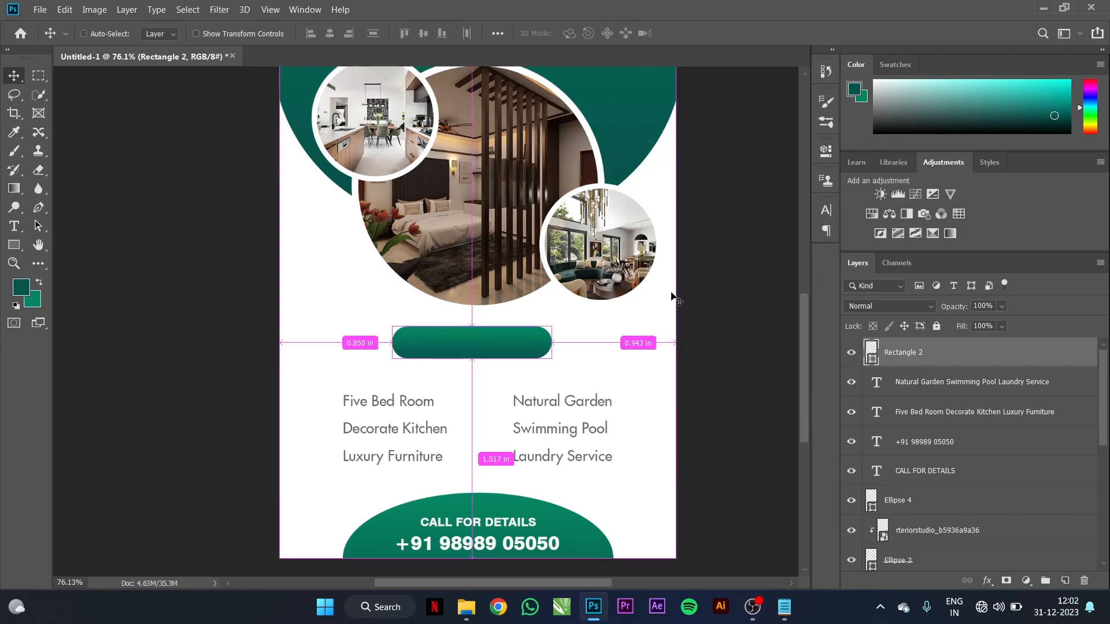
key("ctrl+t")
left_click_drag(553, 361, 578, 364)
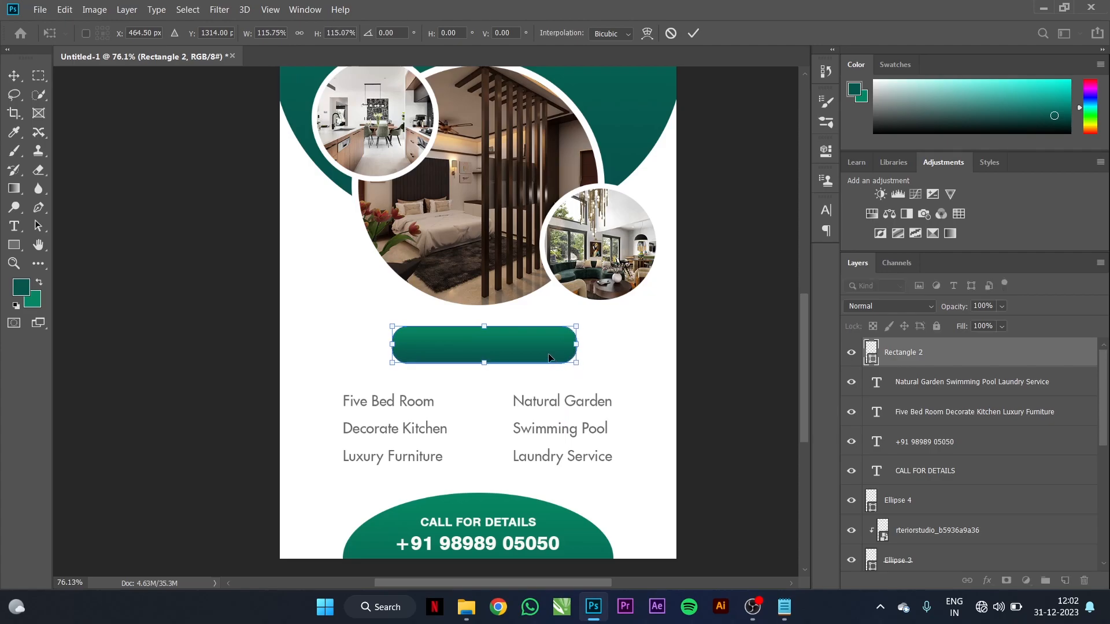
left_click(604, 345)
left_click(329, 33)
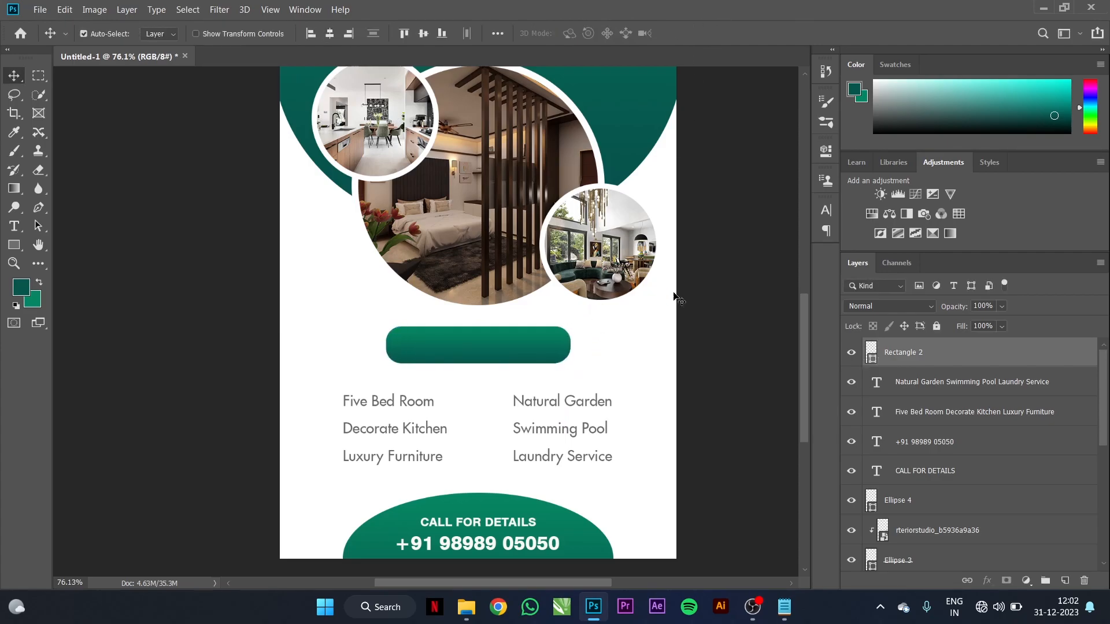
left_click(726, 351)
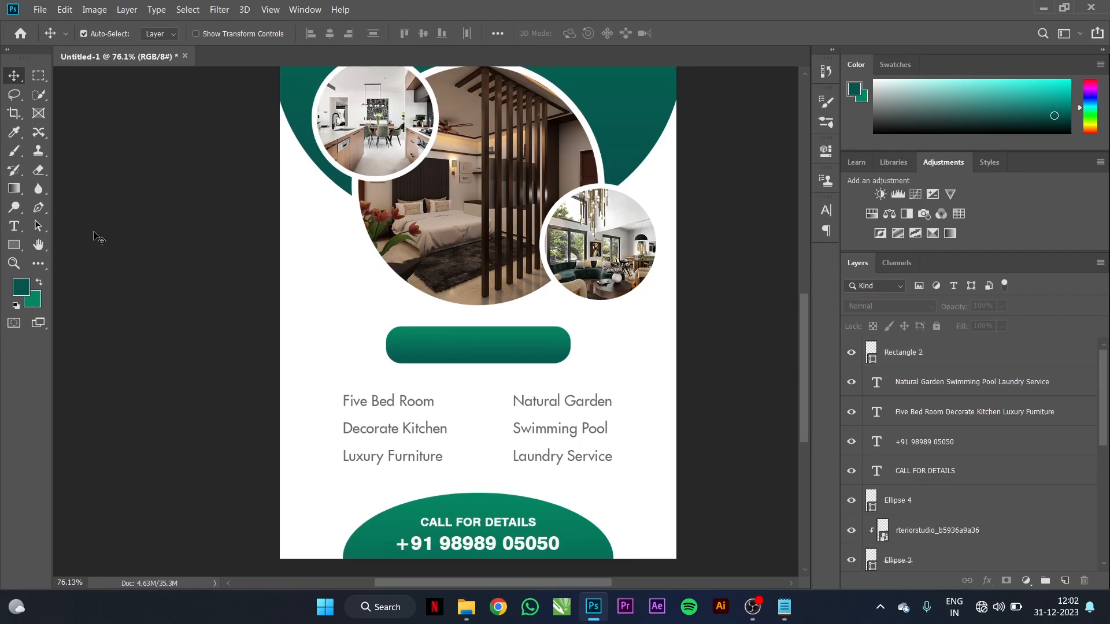
Step: Type BOOK NOW as a new text line on the teal bar
left_click(14, 226)
left_click(450, 350)
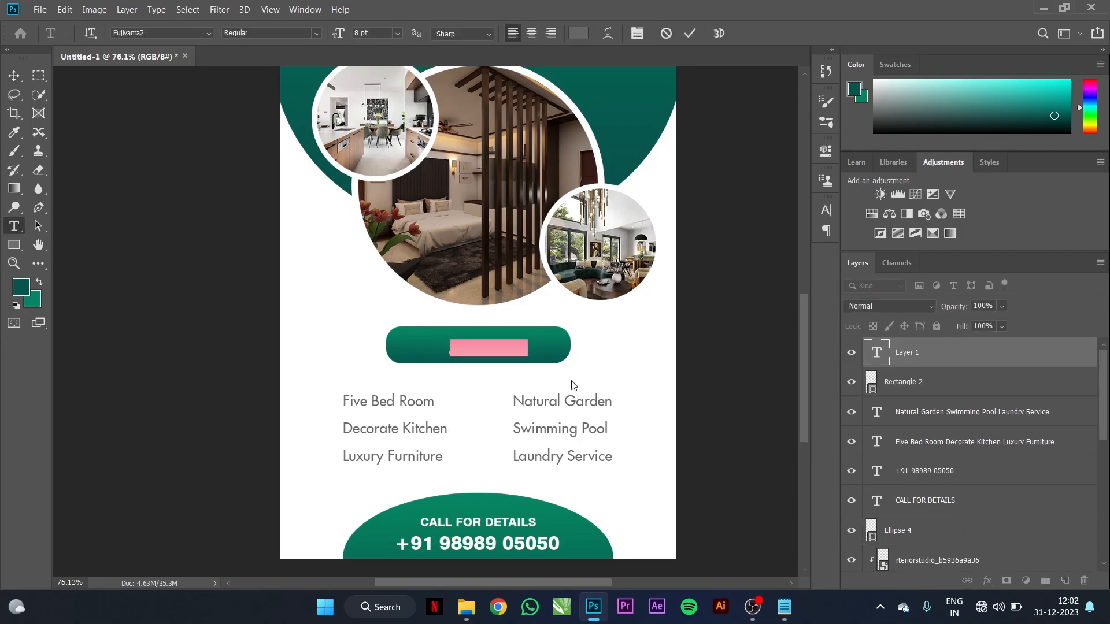
type("BOOK NOW")
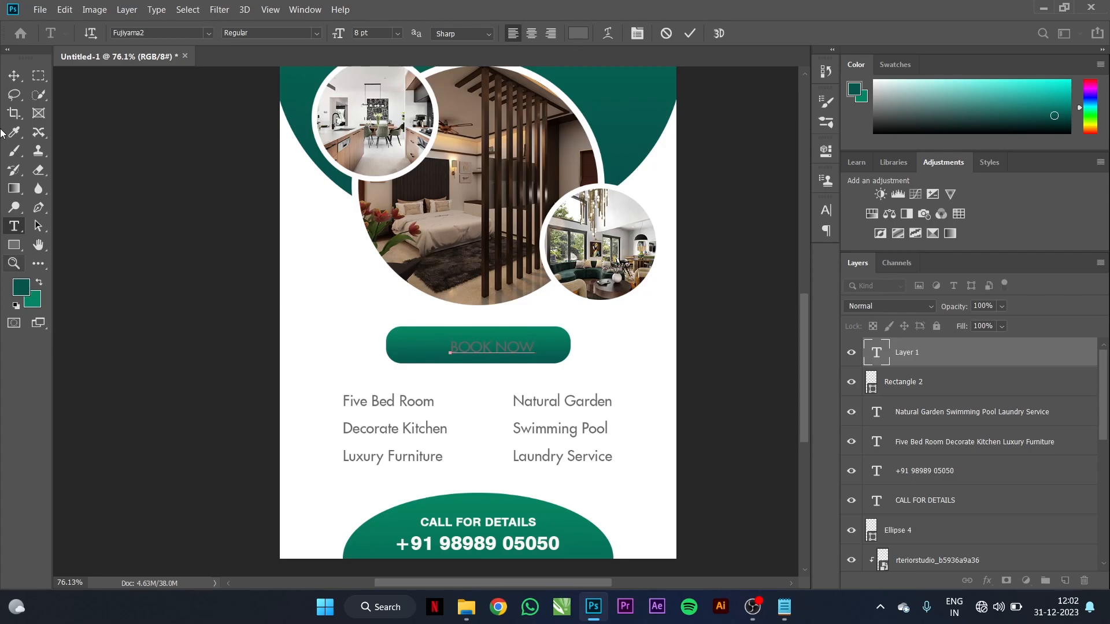
left_click(13, 76)
Step: Make the BOOK NOW text white (#ffffff)
left_click(21, 294)
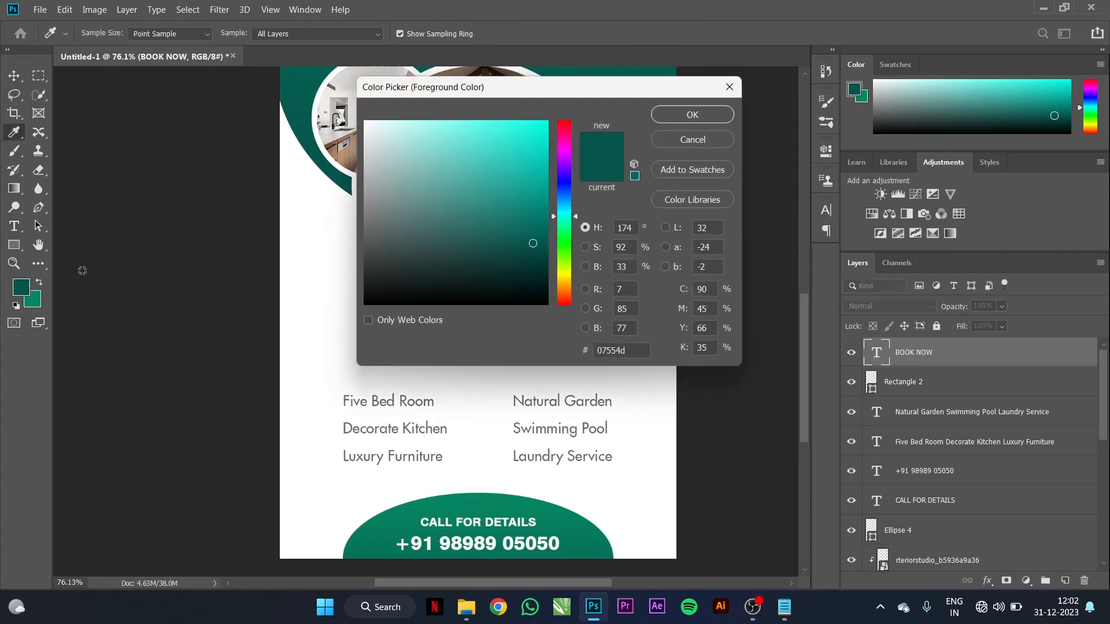
type("ffffff")
left_click(710, 114)
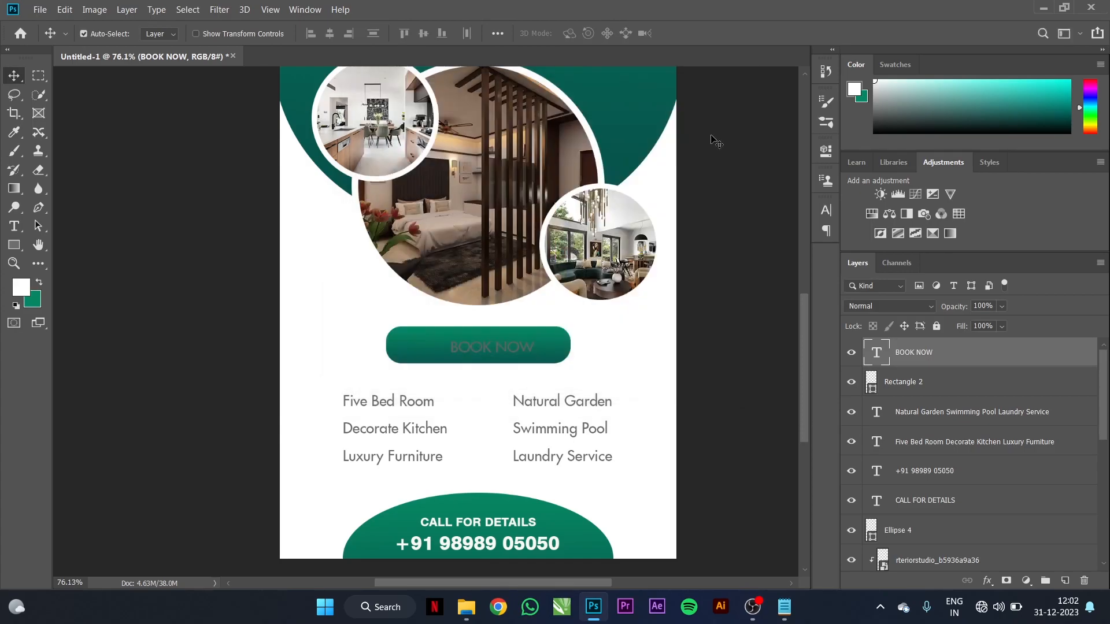
key("alt+BackSpace")
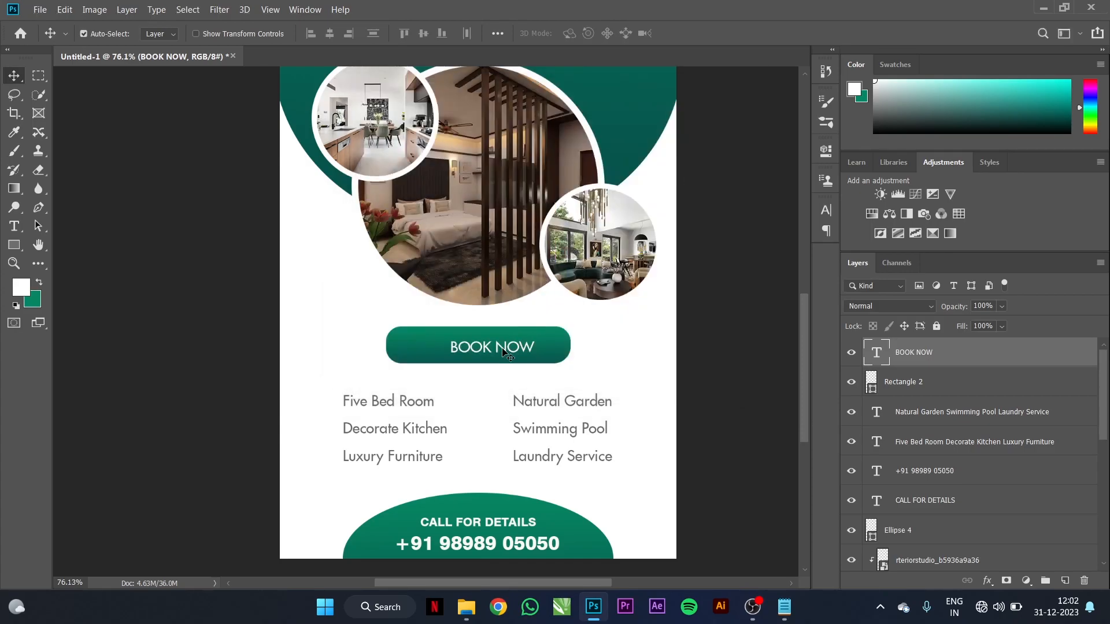
Step: Change the BOOK NOW font to Swis721 Hv BT
left_click(14, 226)
triple_click(472, 349)
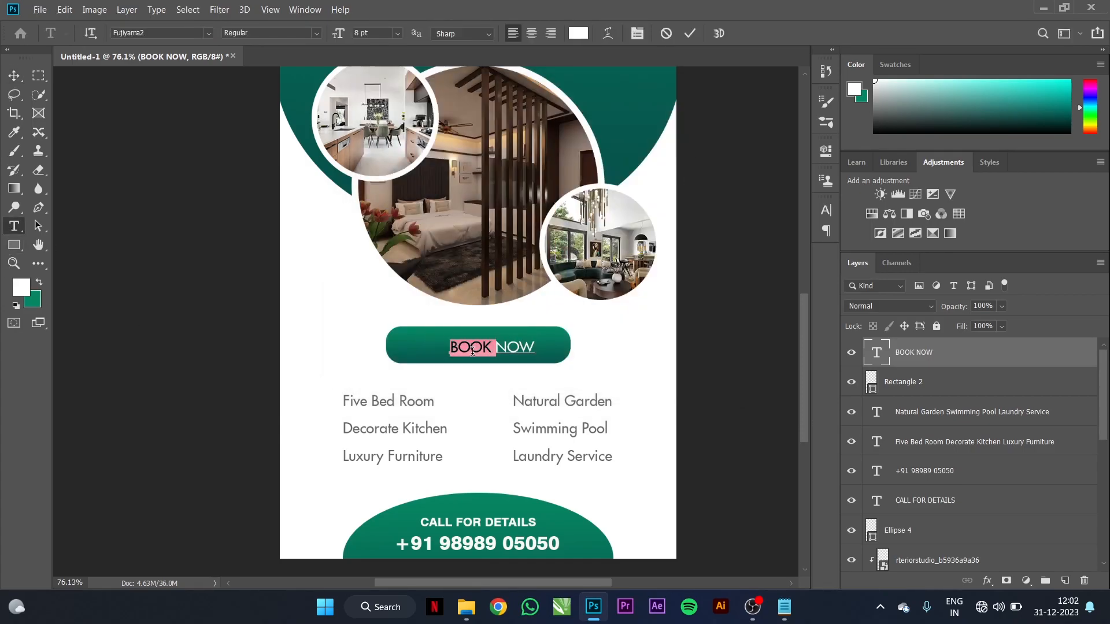
left_click(209, 33)
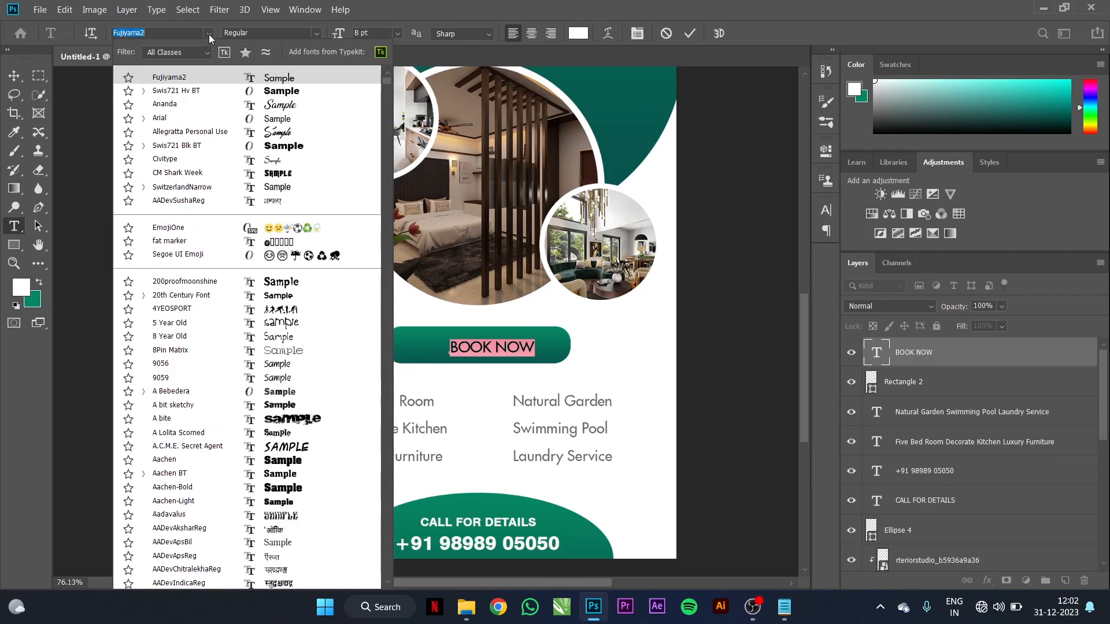
left_click(180, 92)
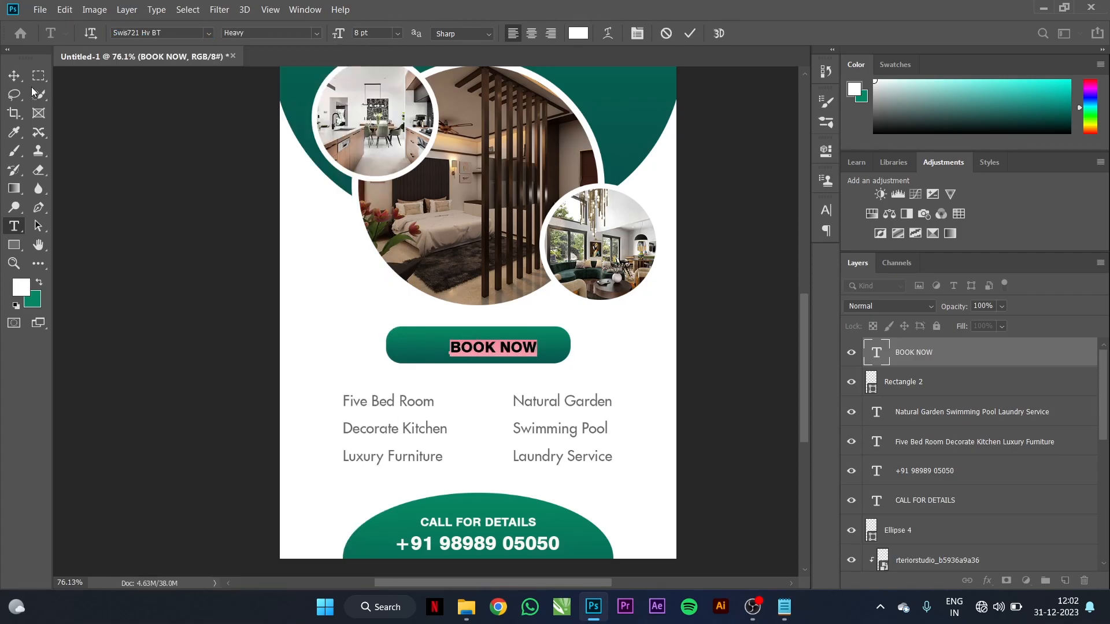
left_click(15, 76)
Step: Enlarge the BOOK NOW text to about 135%
key("ctrl")
key("ctrl+t")
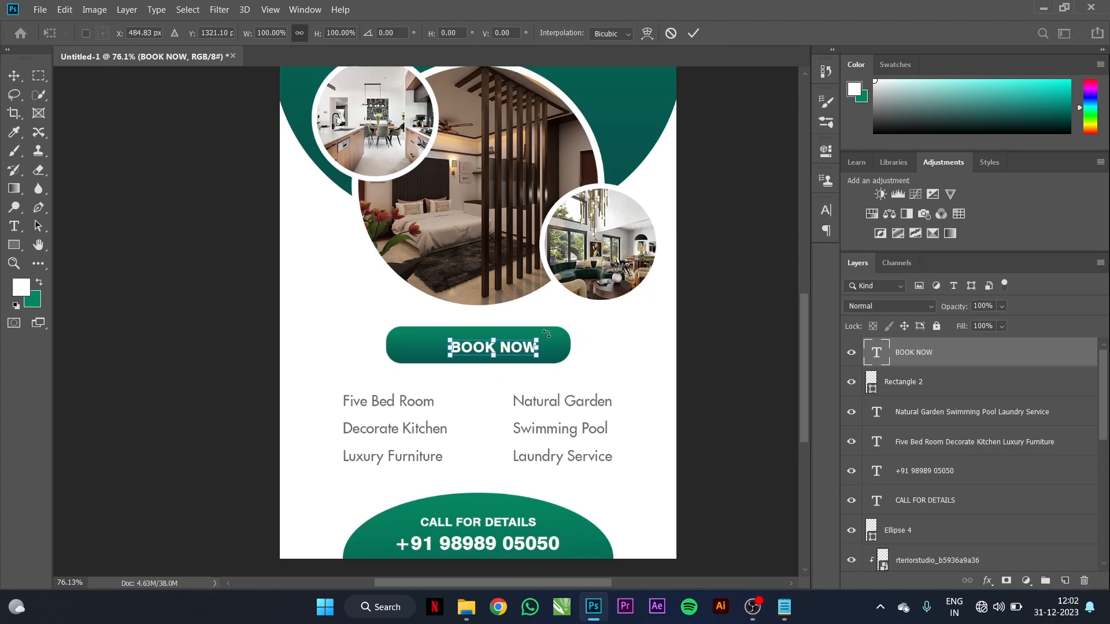
left_click_drag(539, 338, 568, 335)
left_click(693, 33)
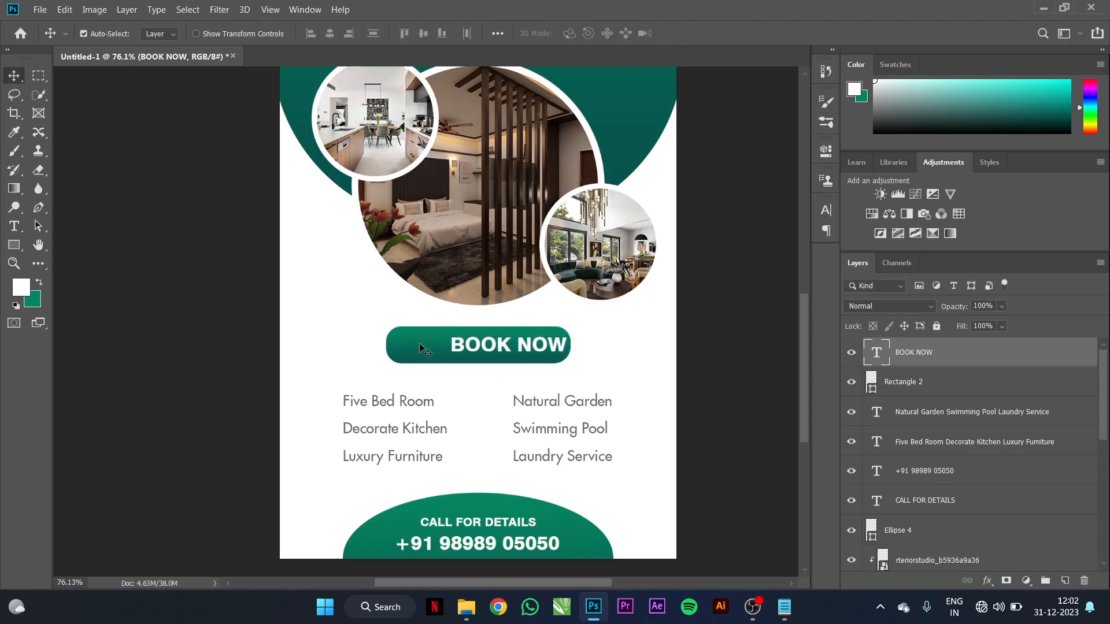
left_click(426, 349)
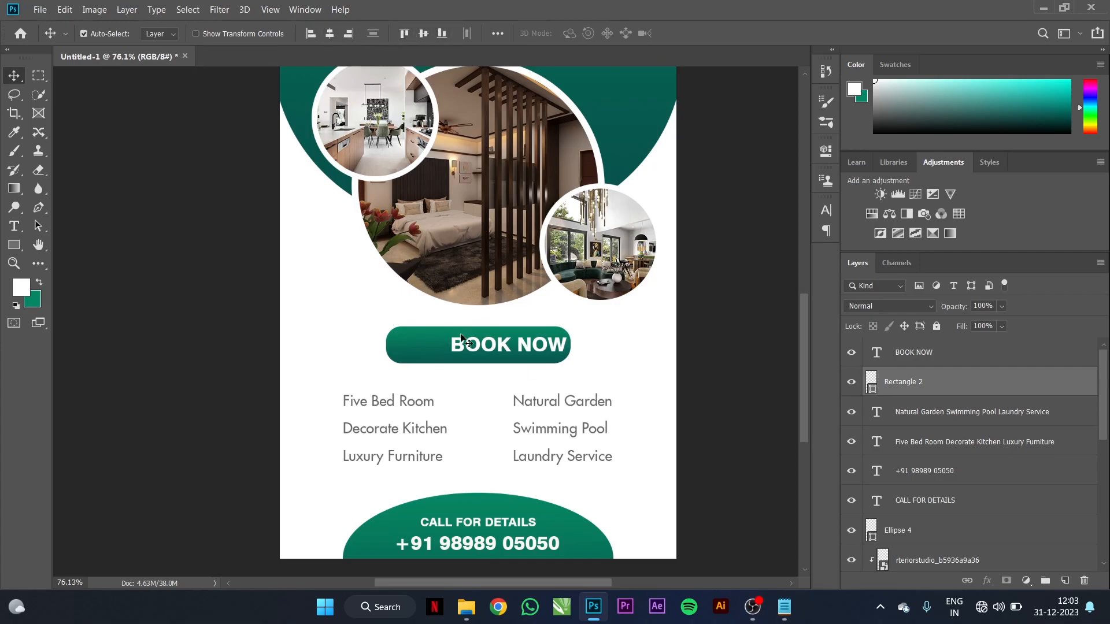
Step: Centre the BOOK NOW text horizontally and vertically on the green button
left_click(486, 351)
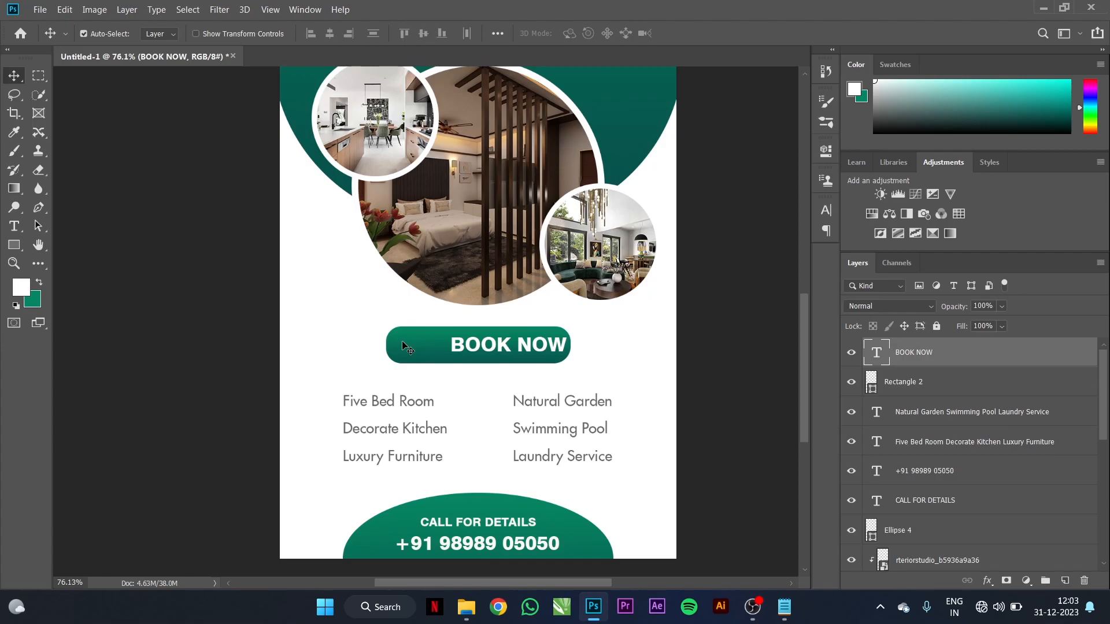
left_click(402, 341, "shift")
left_click(333, 34)
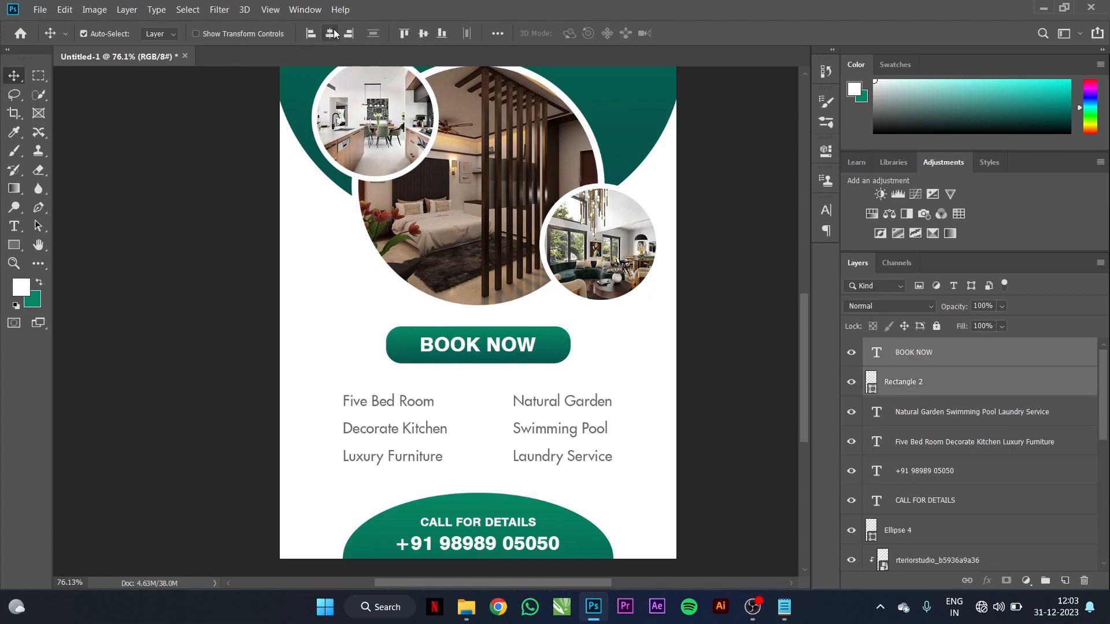
left_click(421, 36)
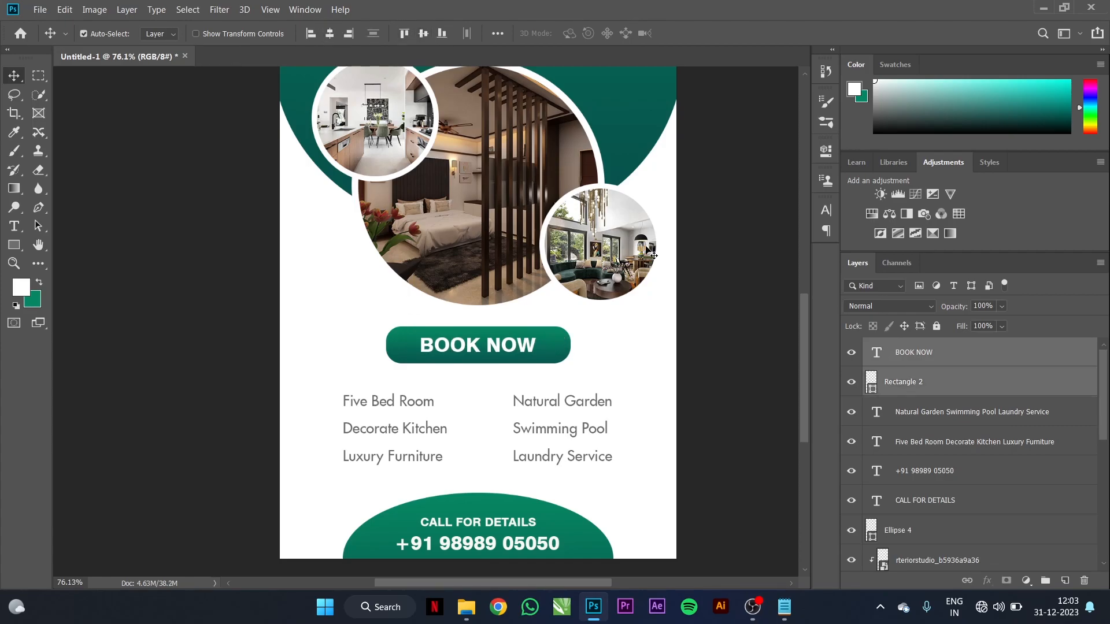
left_click(748, 316)
Step: Move both feature columns slightly lower
scroll(598, 291, "down", 3)
scroll(599, 294, "down", 2)
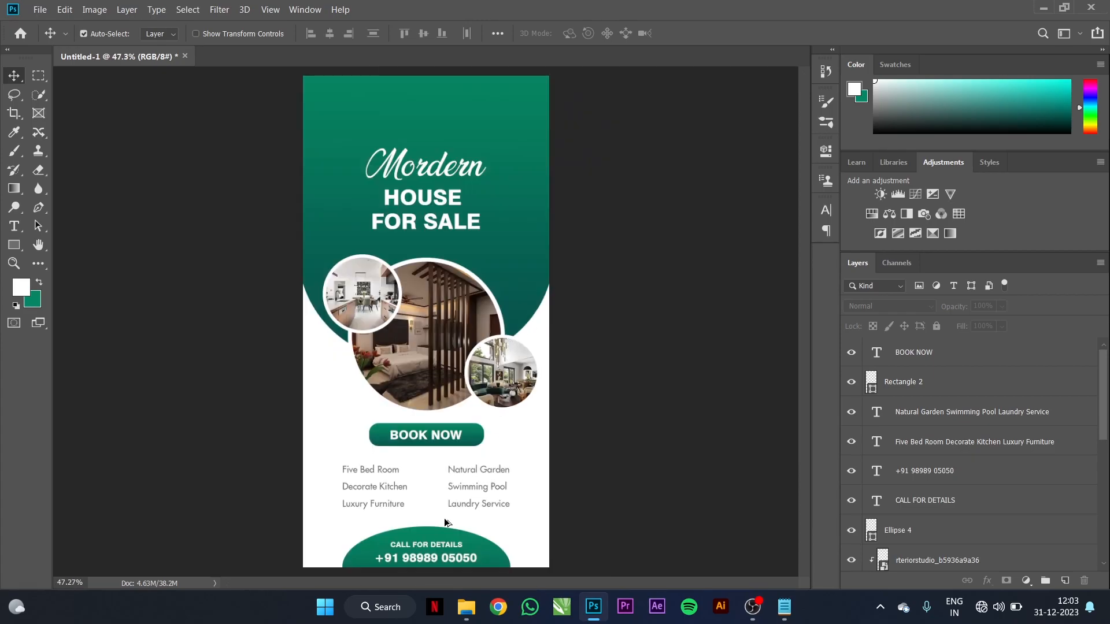
scroll(450, 515, "up", 2)
left_click_drag(645, 441, 696, 384)
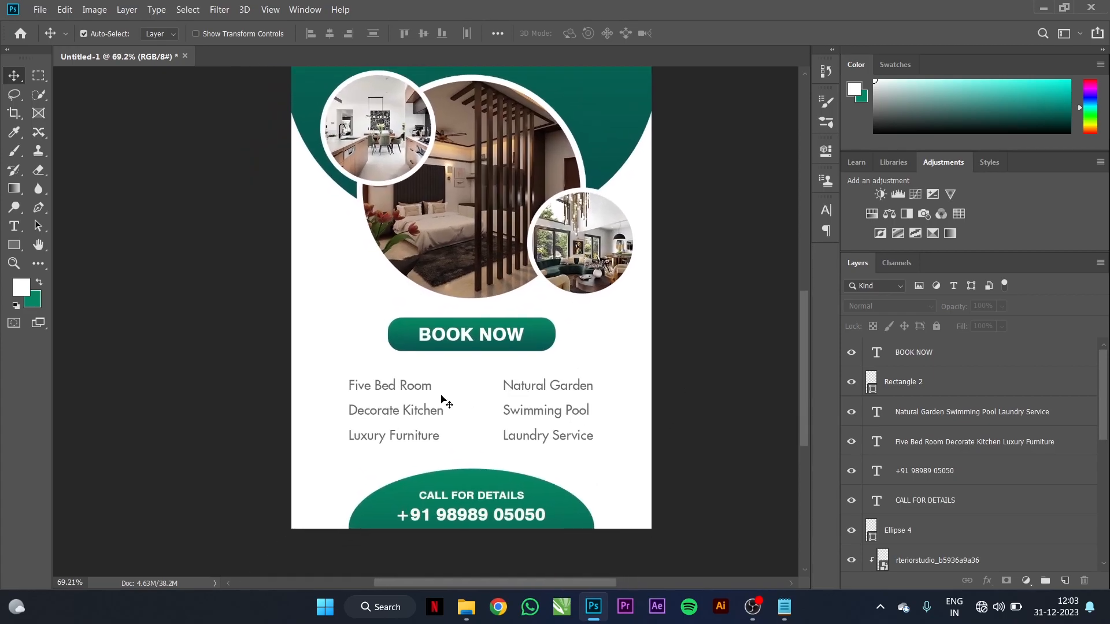
left_click(414, 393)
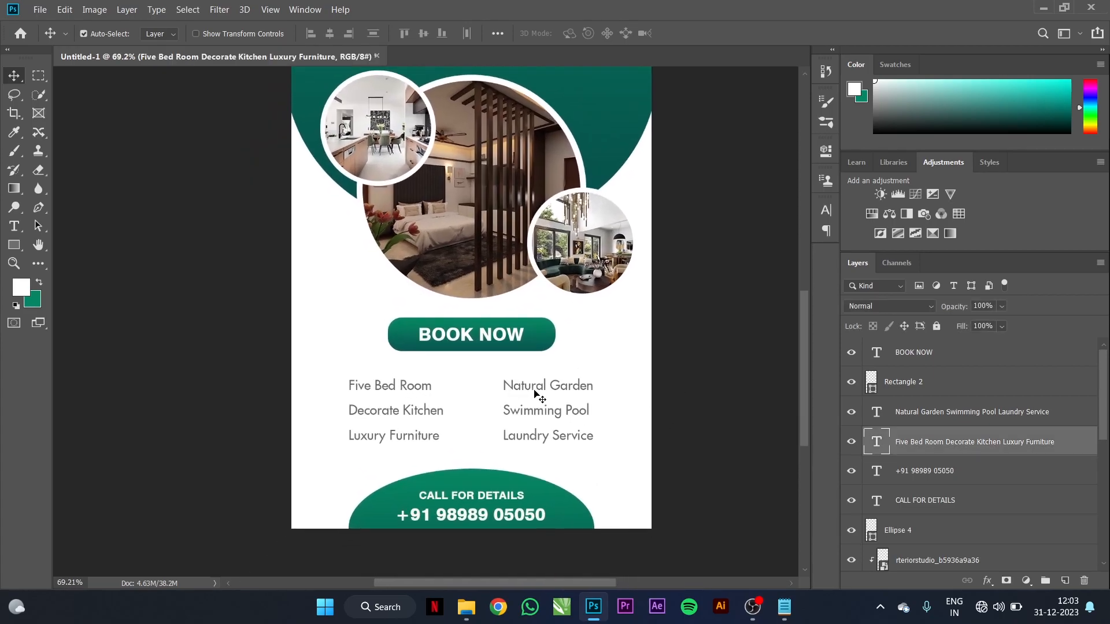
left_click(530, 393, "shift")
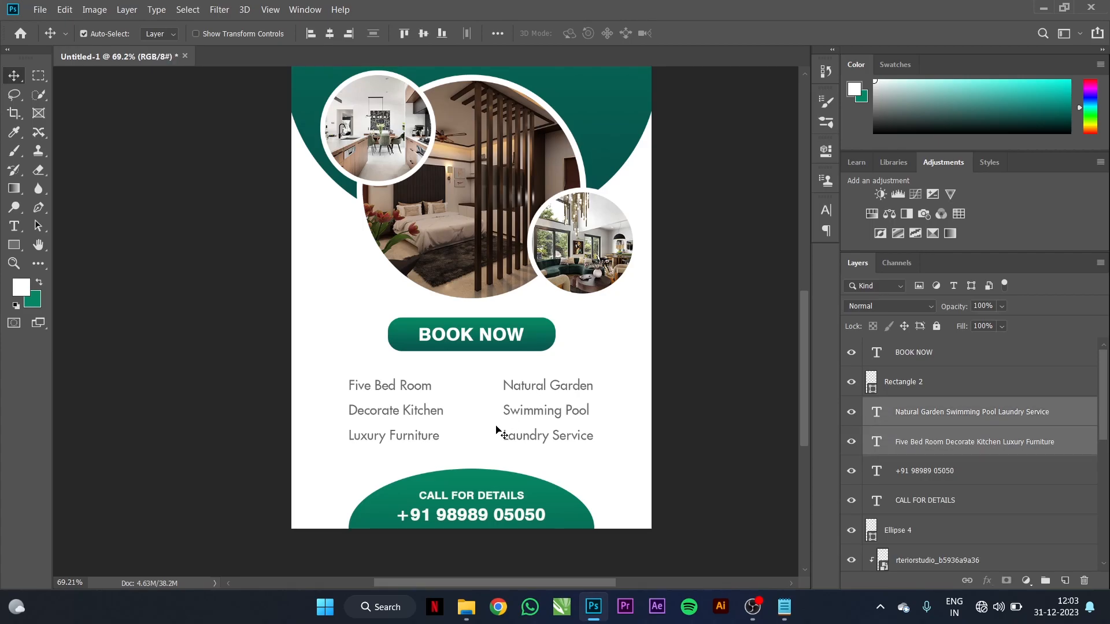
left_click_drag(508, 415, 508, 426)
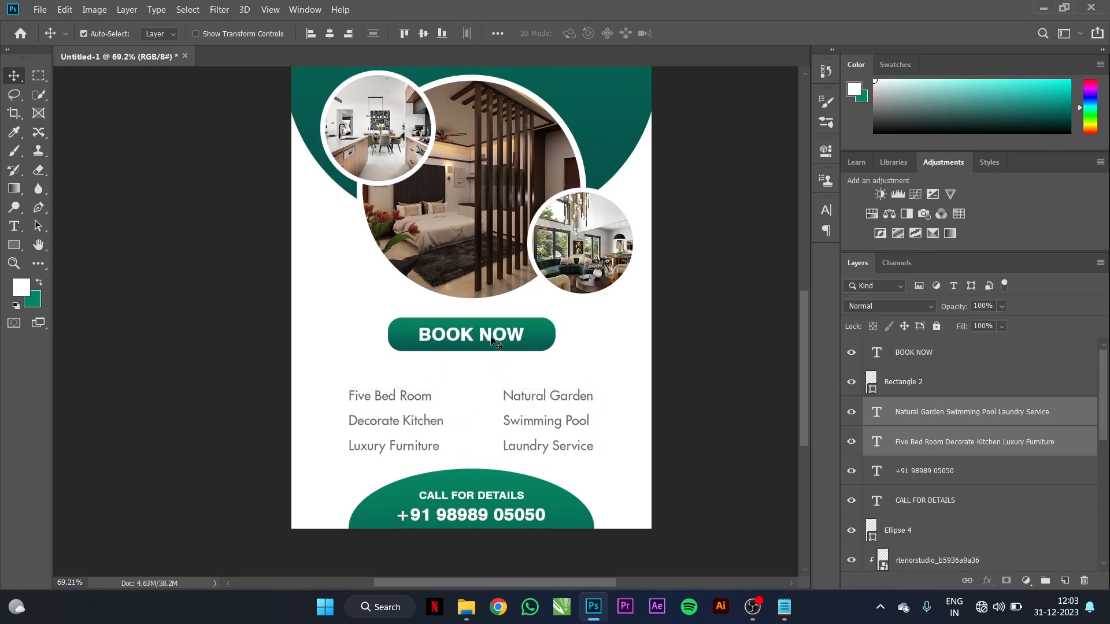
Step: Lower the button together with its BOOK NOW label, then fit the whole flyer in the window
left_click(536, 340)
left_click(539, 332, "shift")
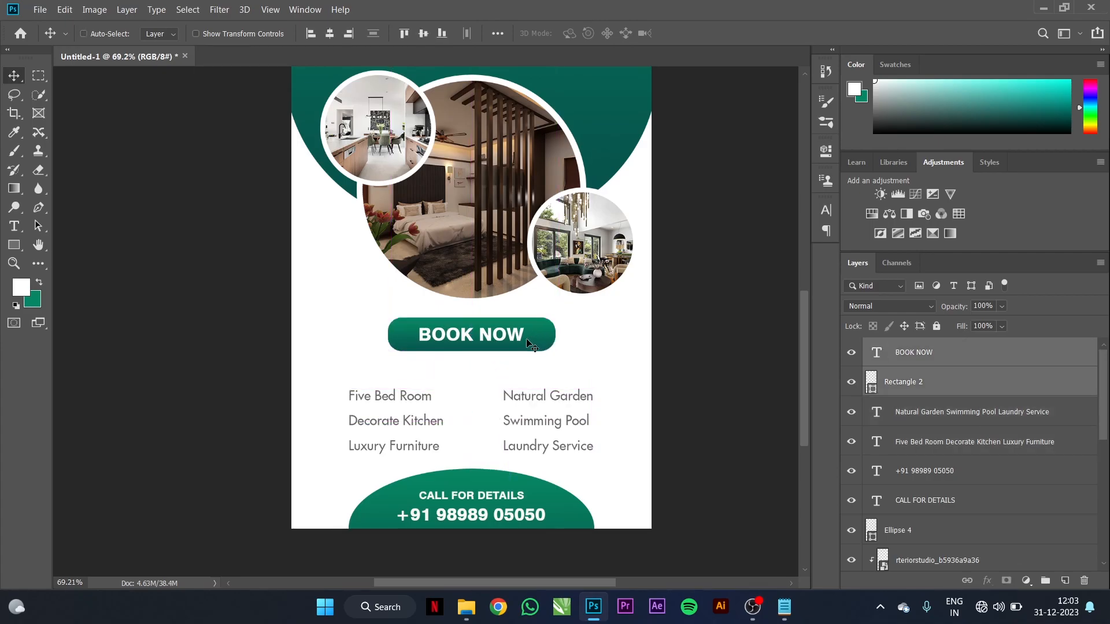
left_click(533, 336)
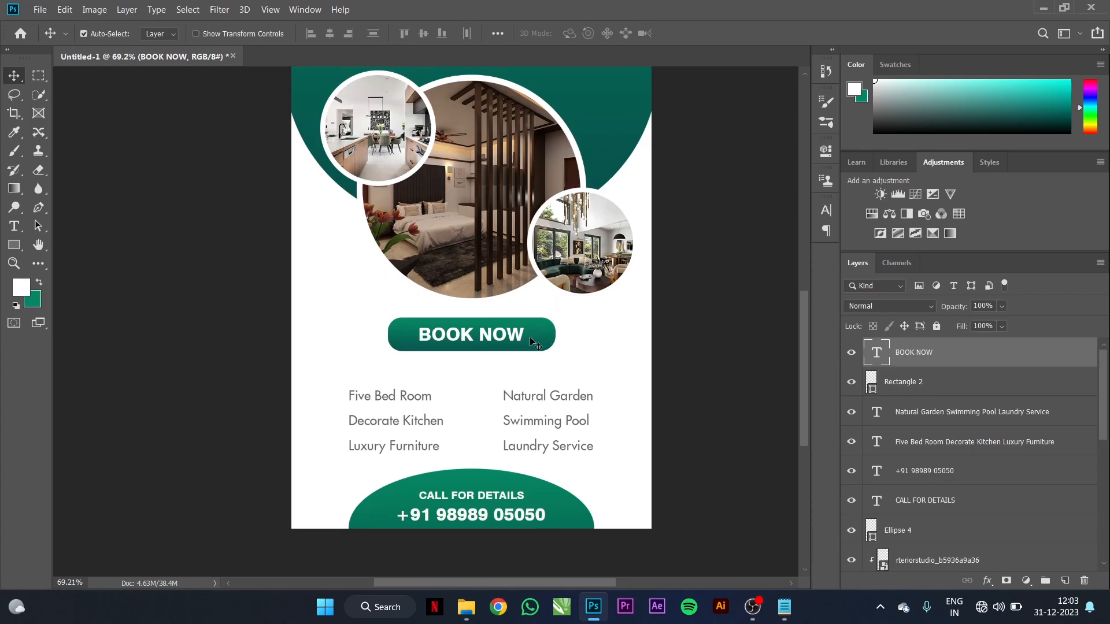
left_click(530, 341)
left_click(532, 335)
left_click(533, 335, "shift")
left_click_drag(536, 334, 536, 344)
left_click(566, 273)
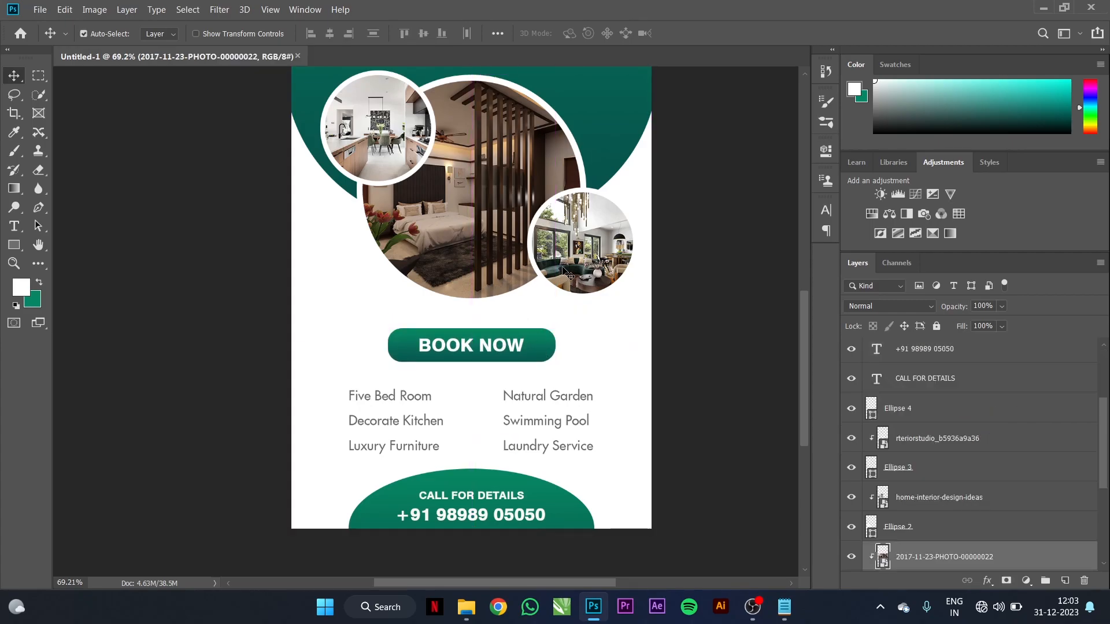
left_click(567, 273, "shift")
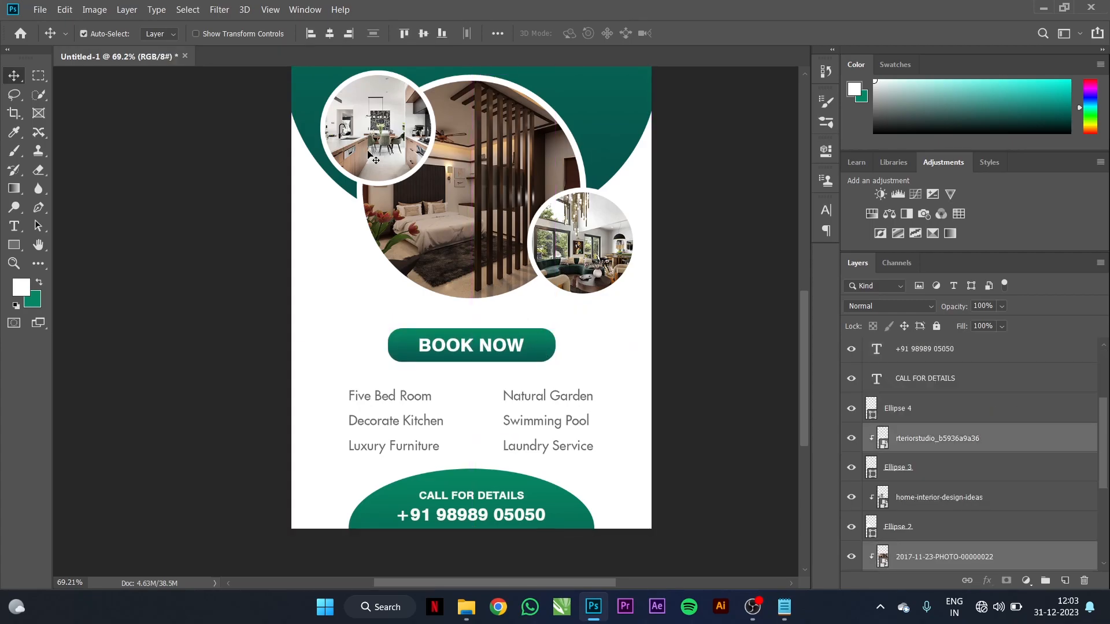
key("ctrl+0")
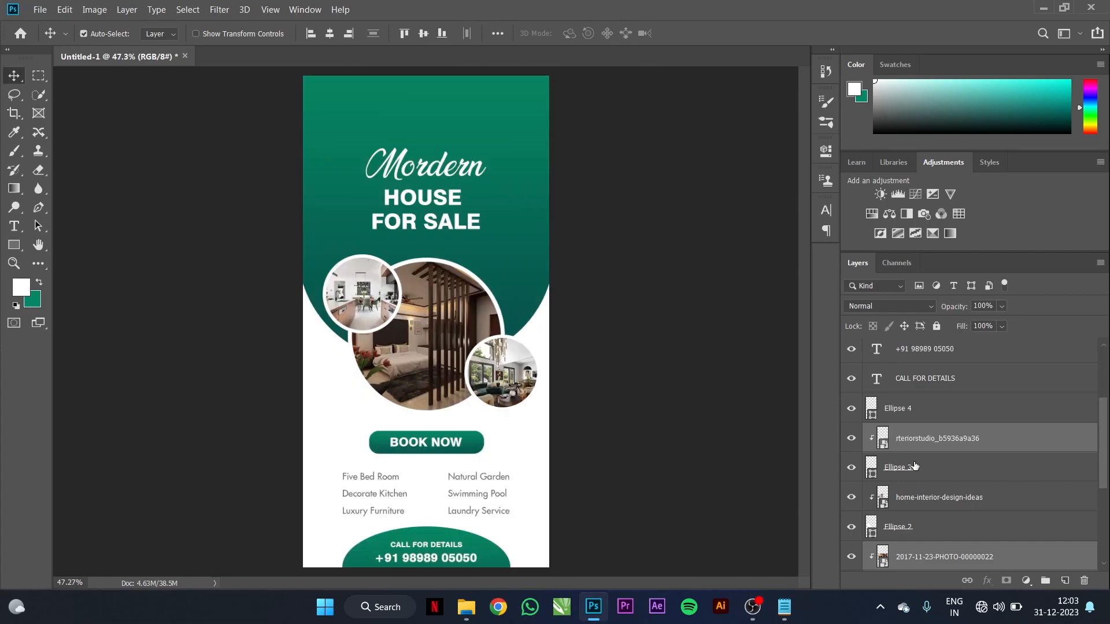
Step: Place the Untitled-1 checkmark image into the flyer and shrink it to icon size
left_click(663, 314)
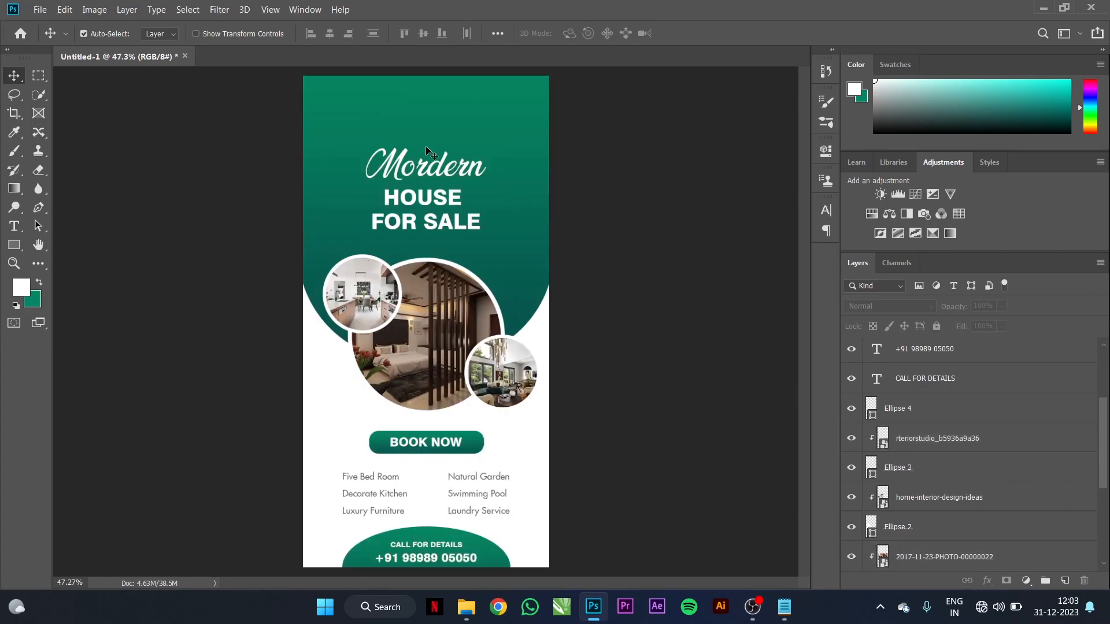
left_click(13, 244)
left_click(60, 259)
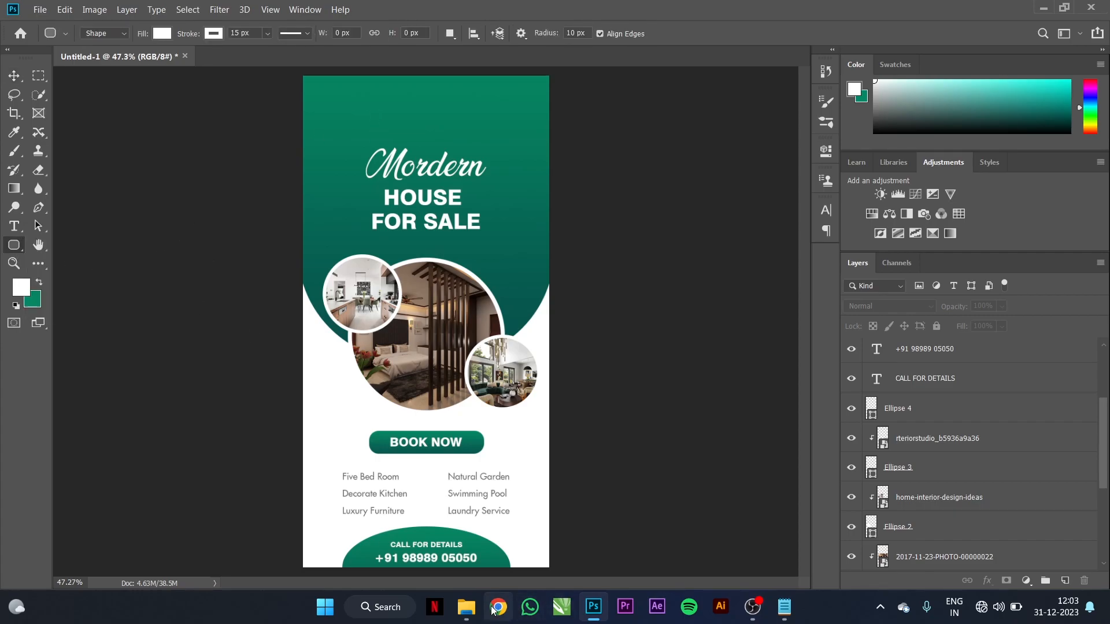
left_click(479, 573)
left_click_drag(527, 168, 341, 420)
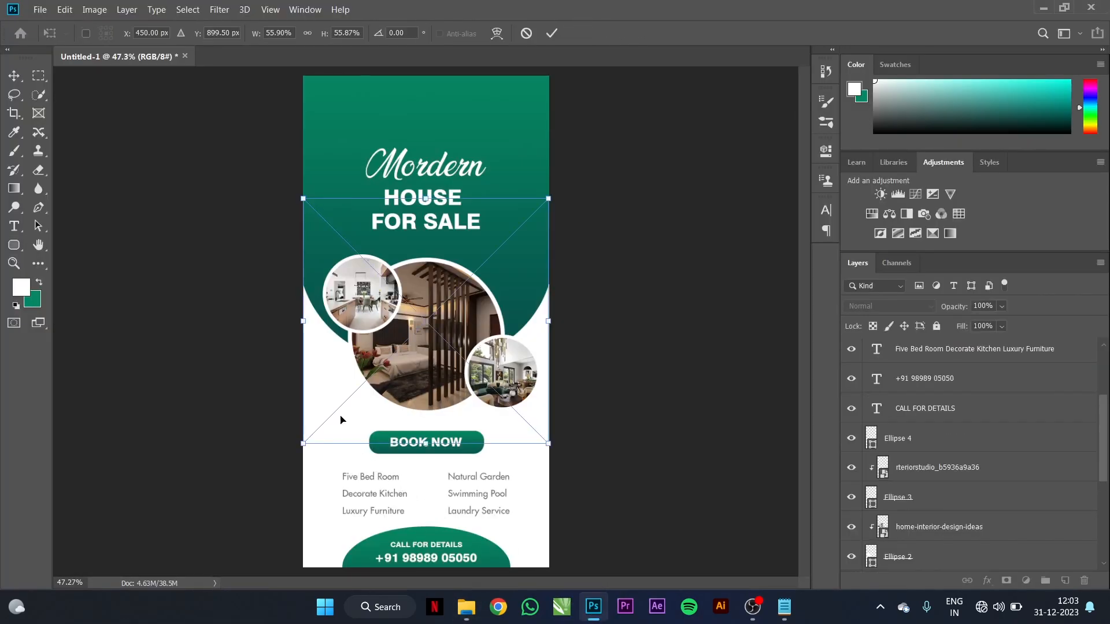
left_click_drag(550, 197, 378, 487)
left_click(551, 33)
Step: Position the checkmark to the left of Five Bed Room
key("u")
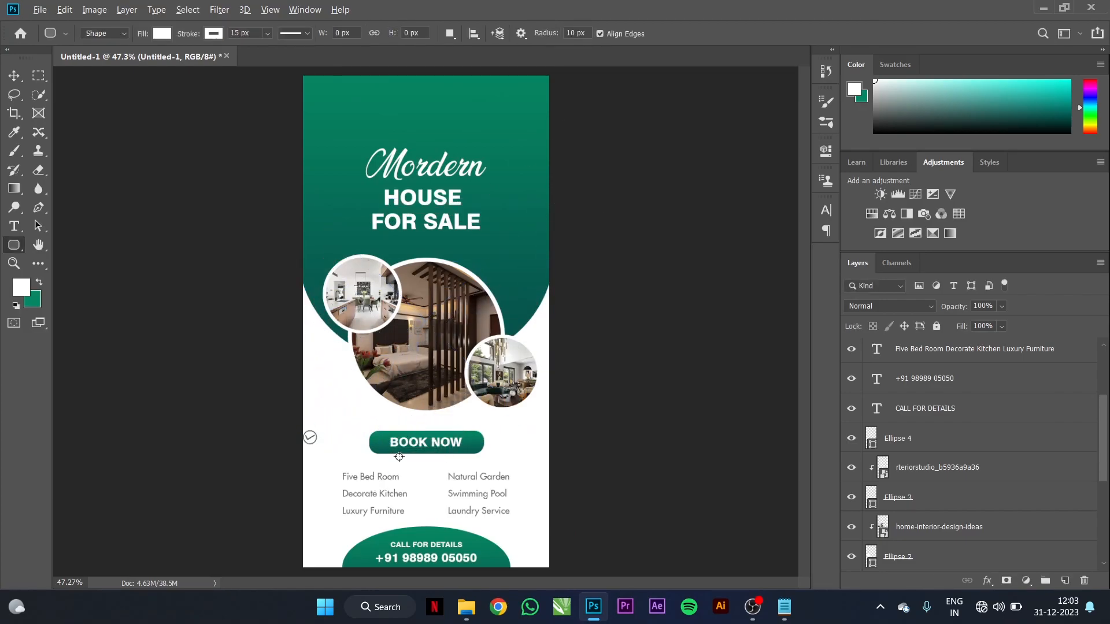
scroll(398, 477, "up", 5)
left_click_drag(436, 470, 570, 361)
key("v")
left_click_drag(347, 283, 397, 442)
left_click(555, 32)
key("ctrl+z")
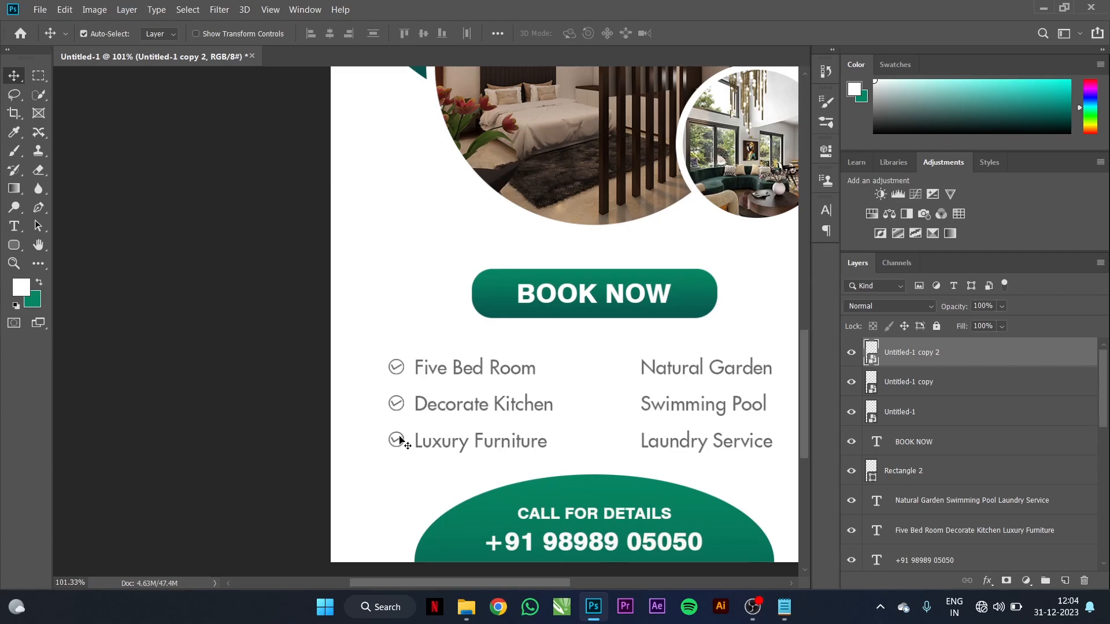
Step: Copy checkmarks beside Natural Garden, Swimming Pool and Laundry Service in the right column
left_click(400, 439)
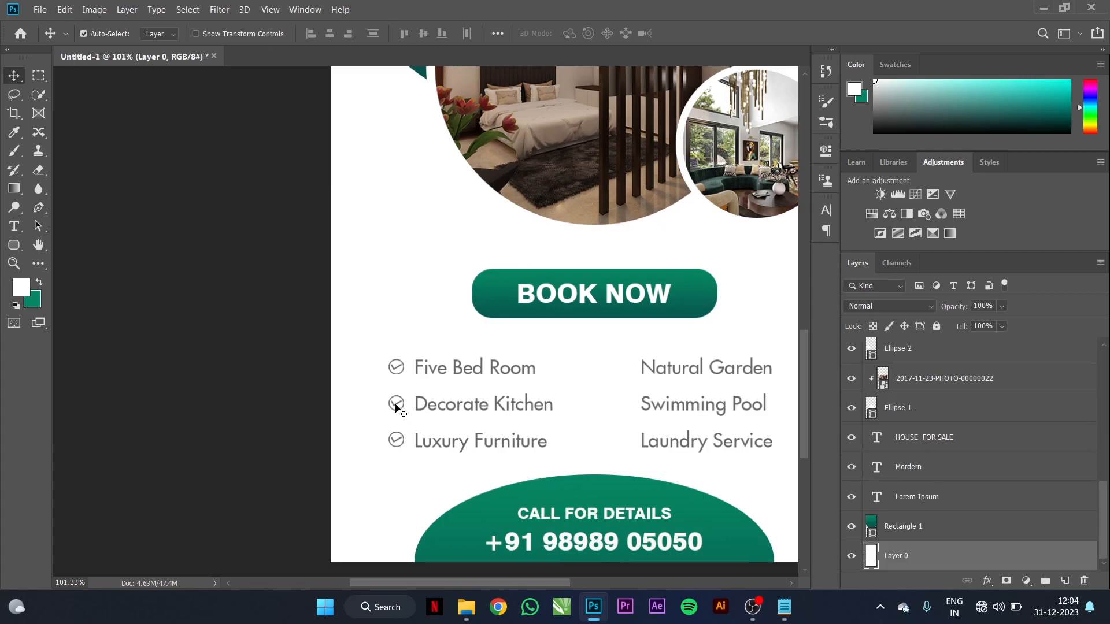
left_click(396, 407)
left_click(397, 372)
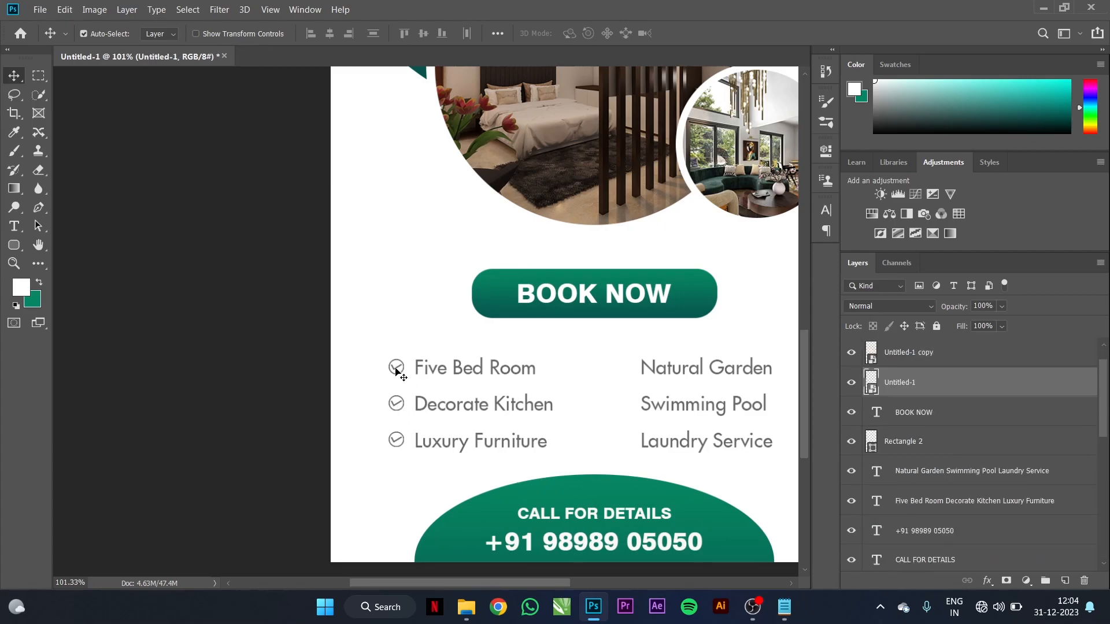
left_click_drag(397, 370, 625, 407)
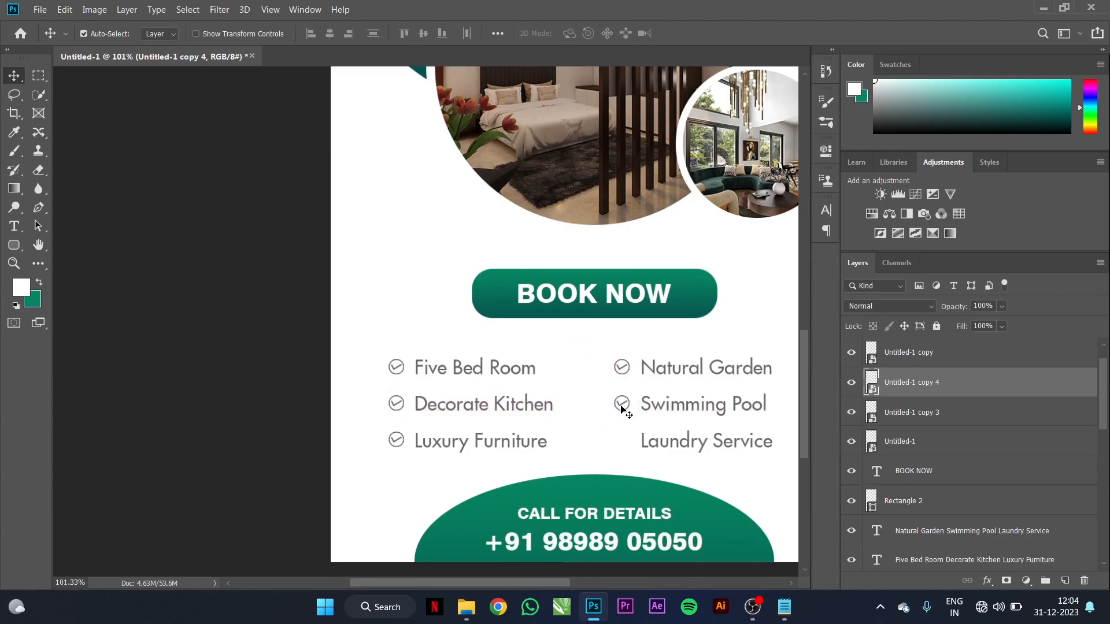
left_click(622, 408)
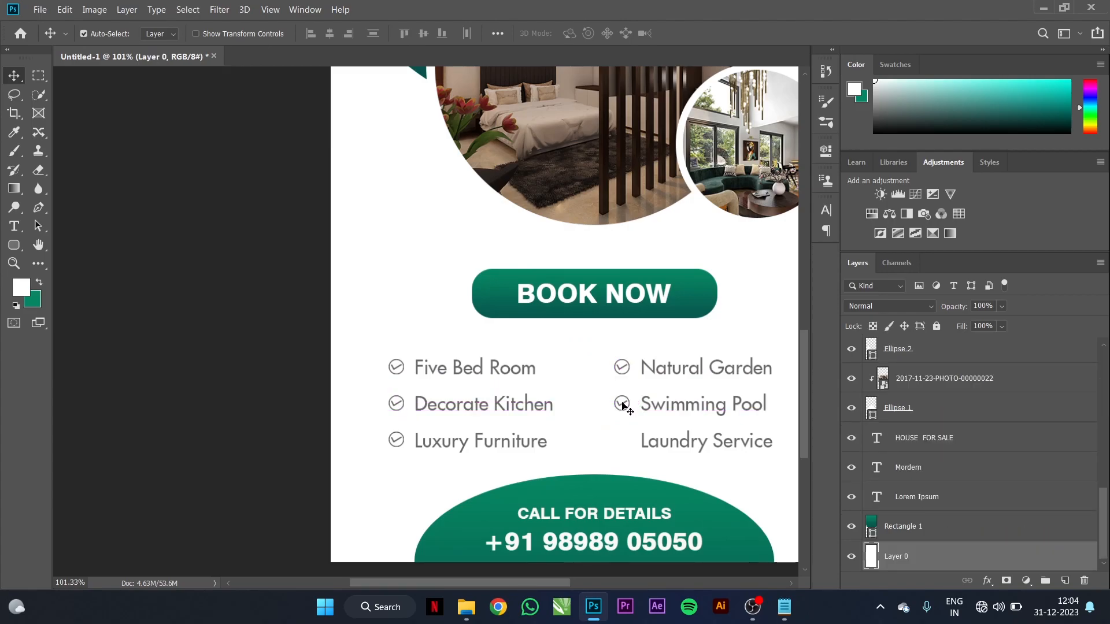
left_click(620, 408)
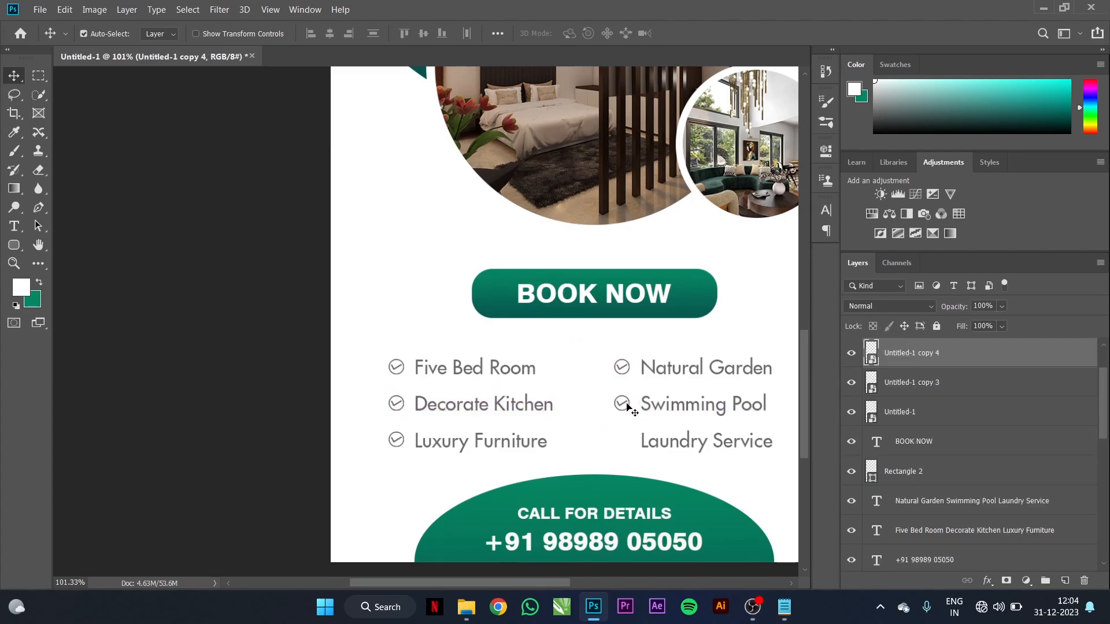
left_click_drag(623, 407, 625, 443)
scroll(496, 312, "down", 4)
key("ctrl+z")
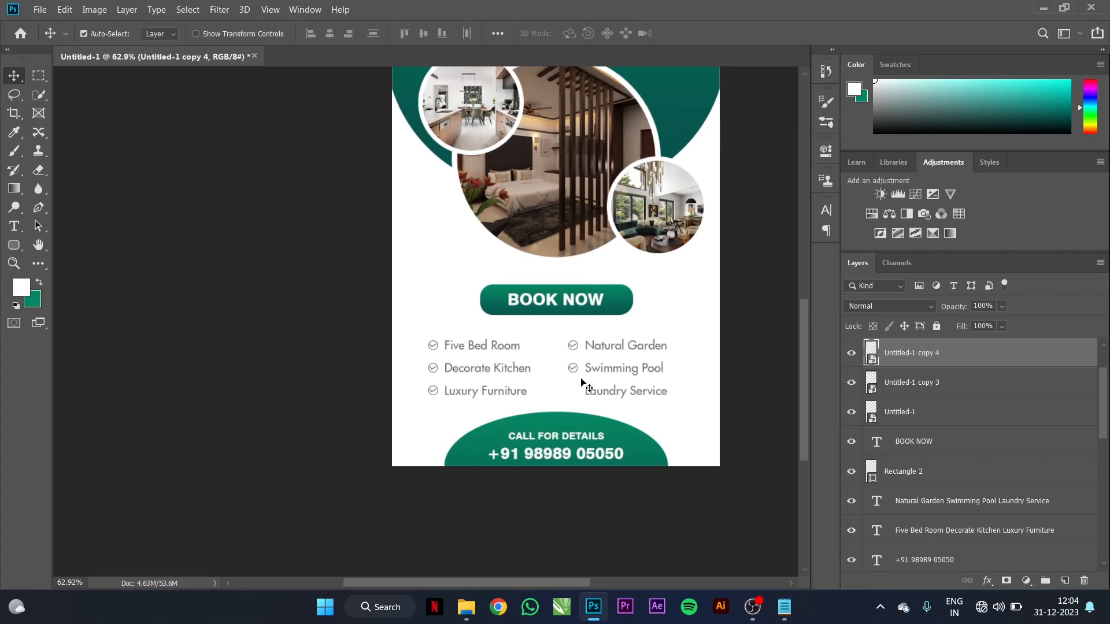
scroll(570, 382, "up", 3)
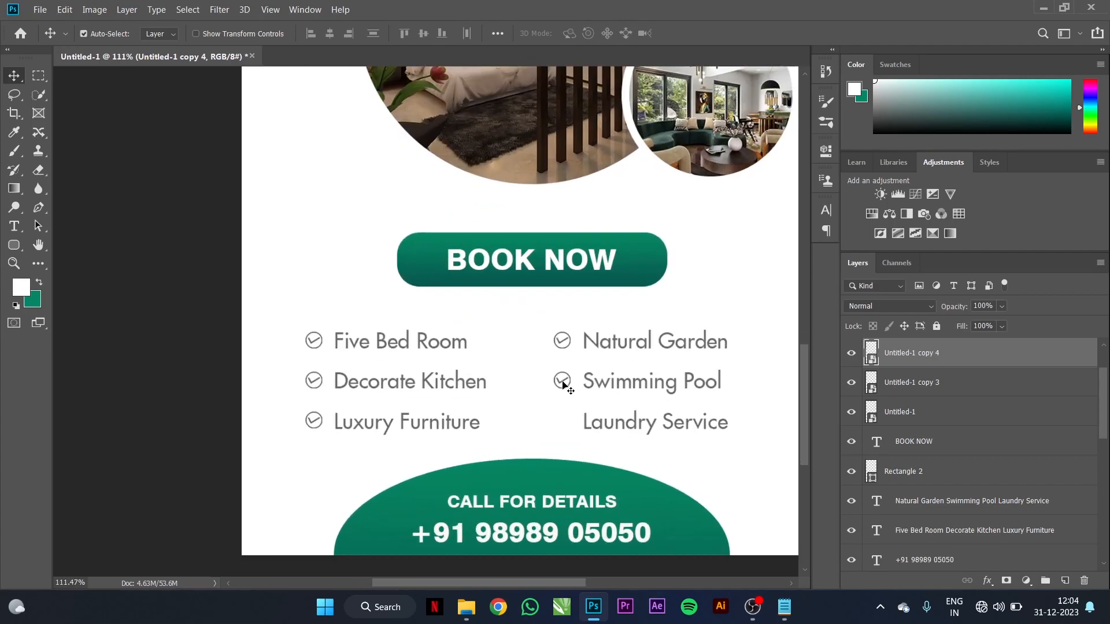
left_click_drag(563, 383, 563, 422)
scroll(570, 347, "down", 3)
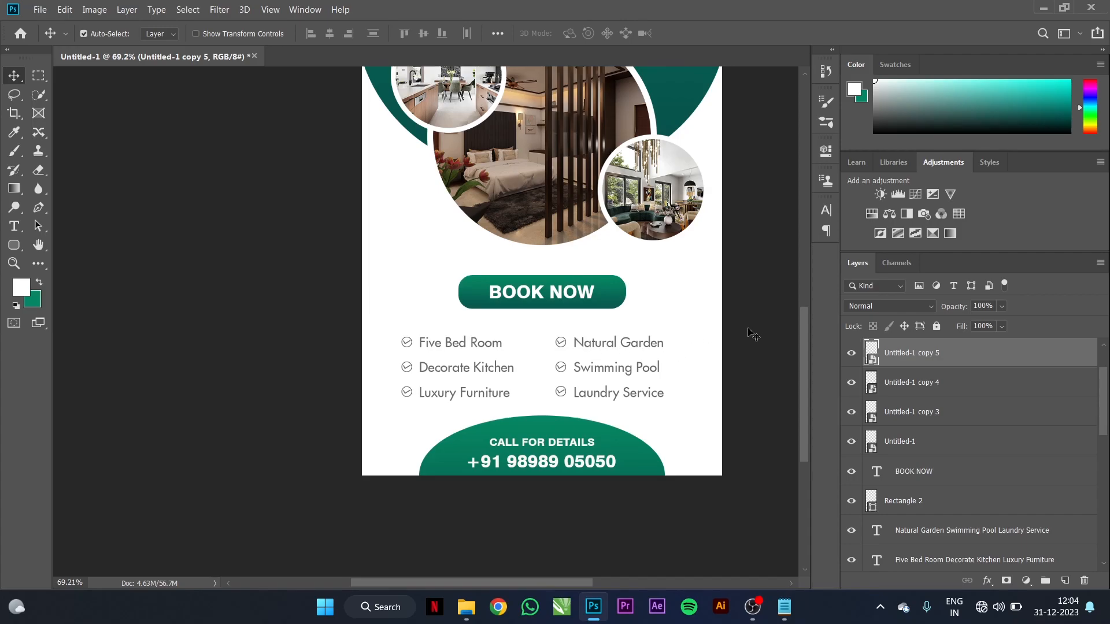
Step: Draw a white ellipse near the flyer's top, replacing an undone rounded rectangle
left_click(591, 298)
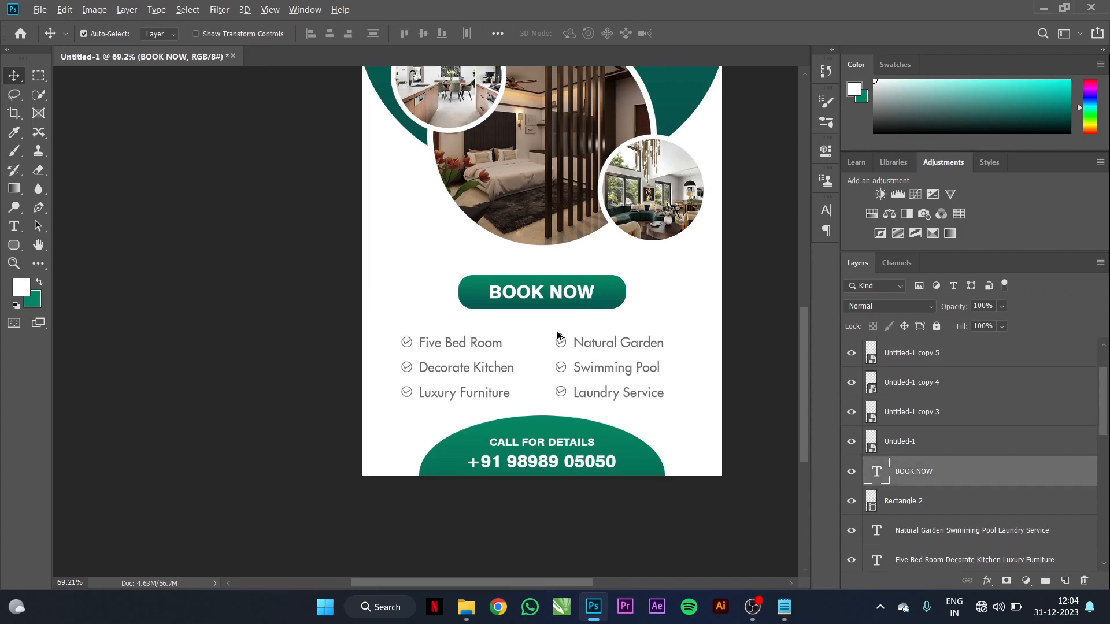
scroll(559, 335, "down", 3)
scroll(426, 122, "up", 4)
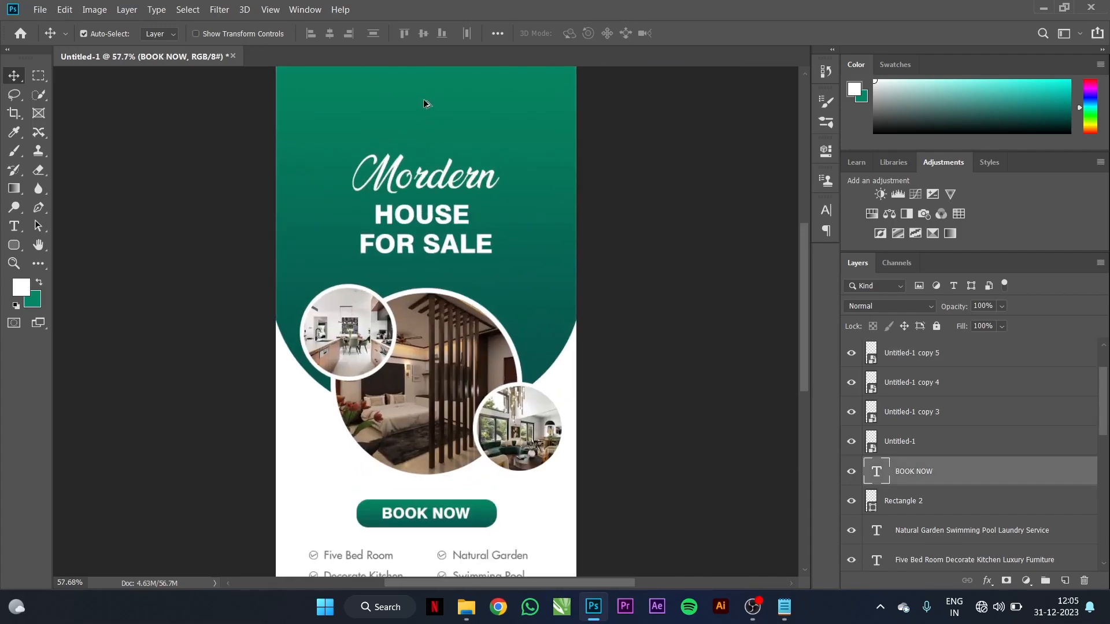
left_click_drag(535, 129, 544, 163)
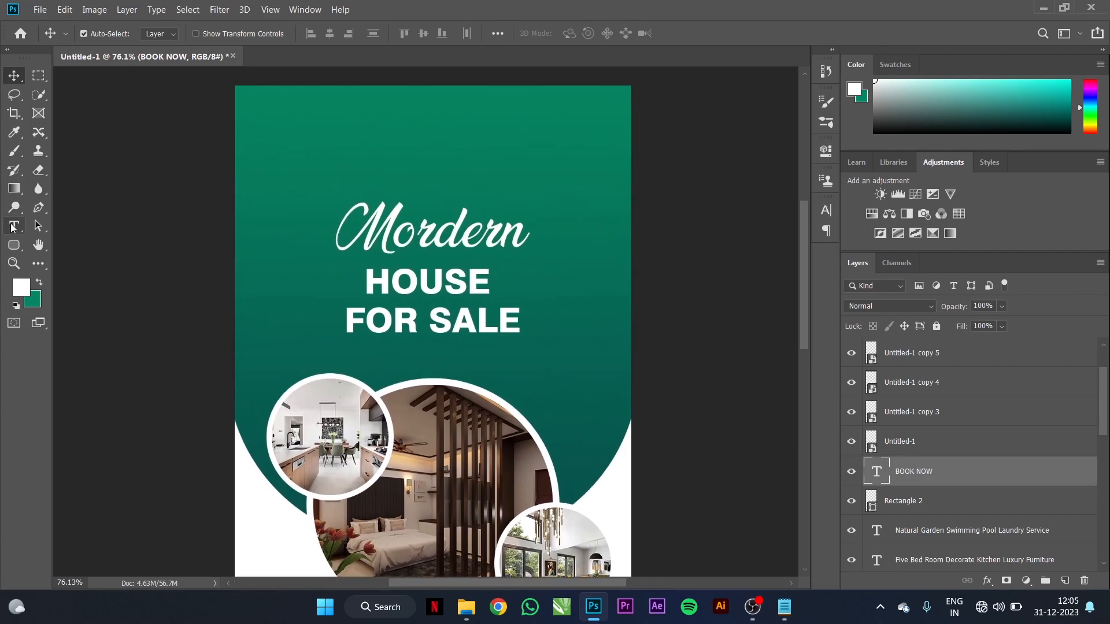
left_click(14, 244)
left_click_drag(332, 75, 472, 133)
key("ctrl+z")
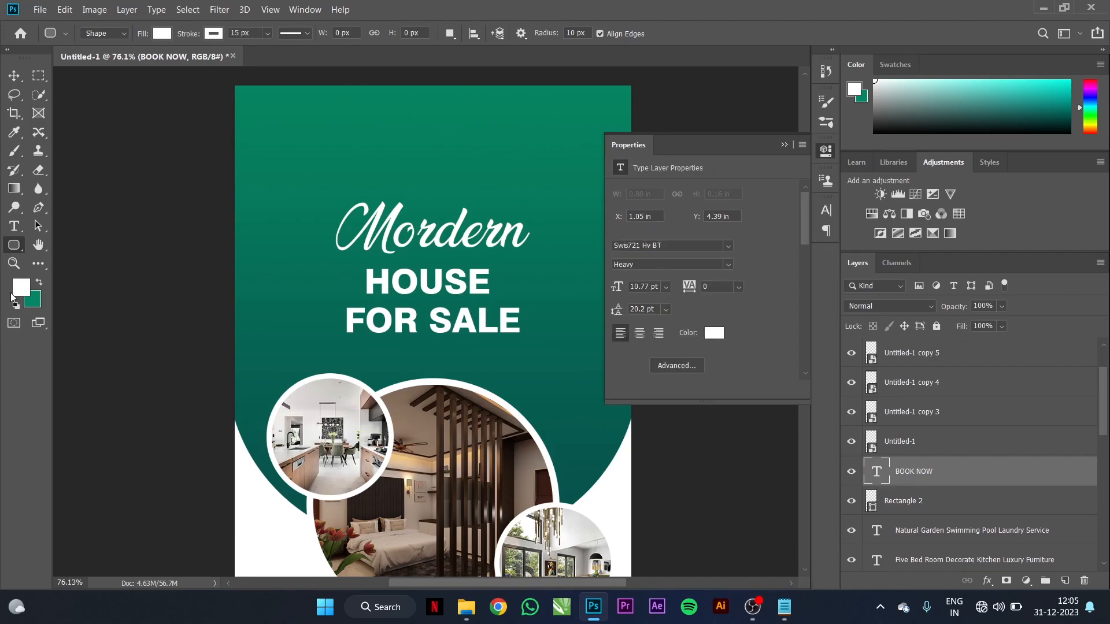
right_click(14, 246)
left_click(57, 260)
right_click(18, 247)
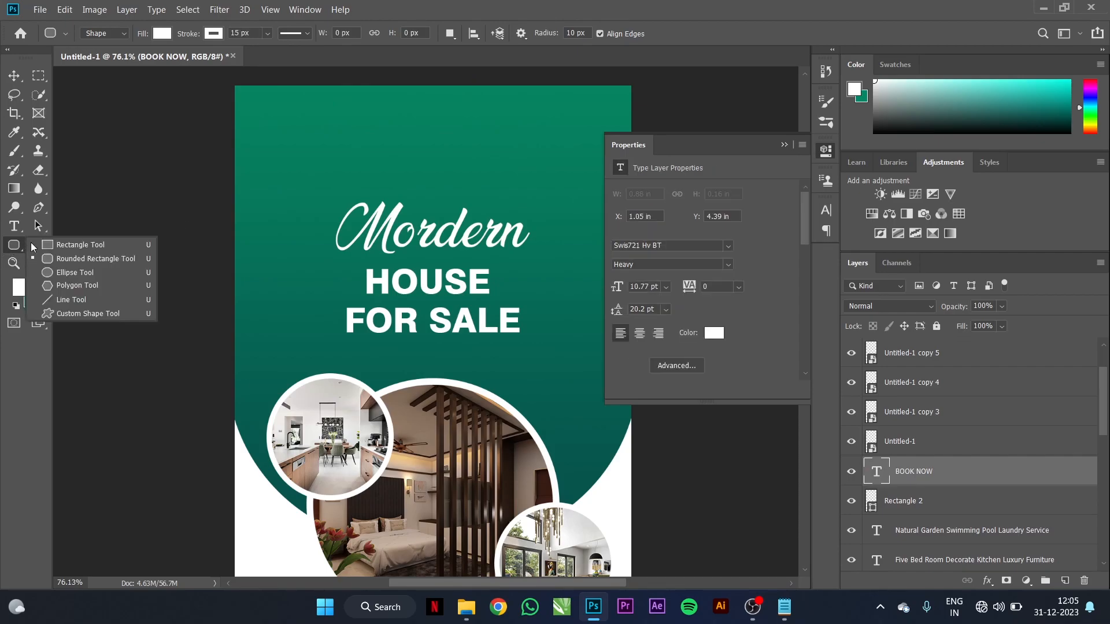
left_click(69, 272)
left_click_drag(331, 80, 585, 184)
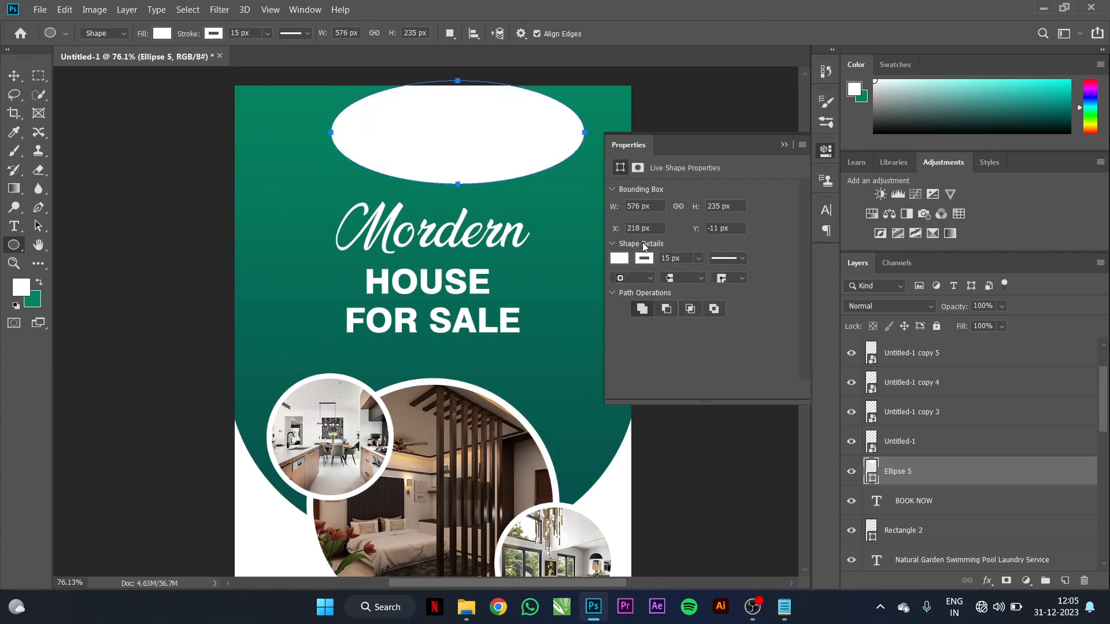
Step: Set the ellipse's stroke to No Color and move it up against the flyer's top edge
left_click(644, 258)
left_click(629, 287)
left_click(781, 143)
left_click(783, 144)
left_click(14, 76)
left_click_drag(440, 122, 418, 97)
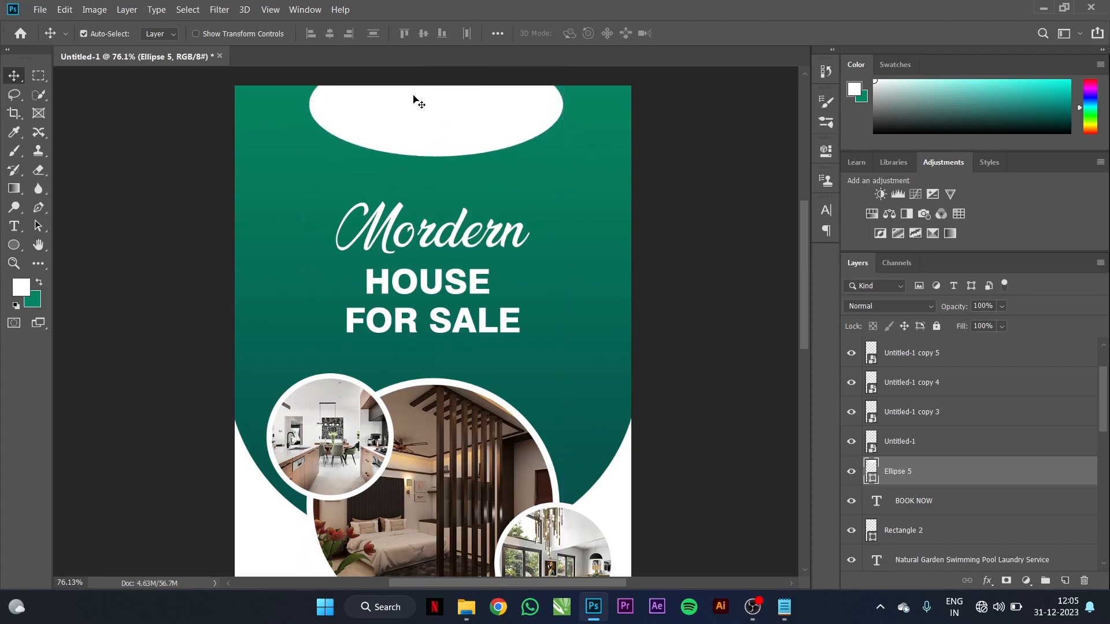
Step: Raise the Mordern HOUSE FOR SALE heading and centre the top white ellipse horizontally on the flyer
left_click(389, 232)
left_click(389, 287, "shift")
left_click_drag(414, 292, 418, 267)
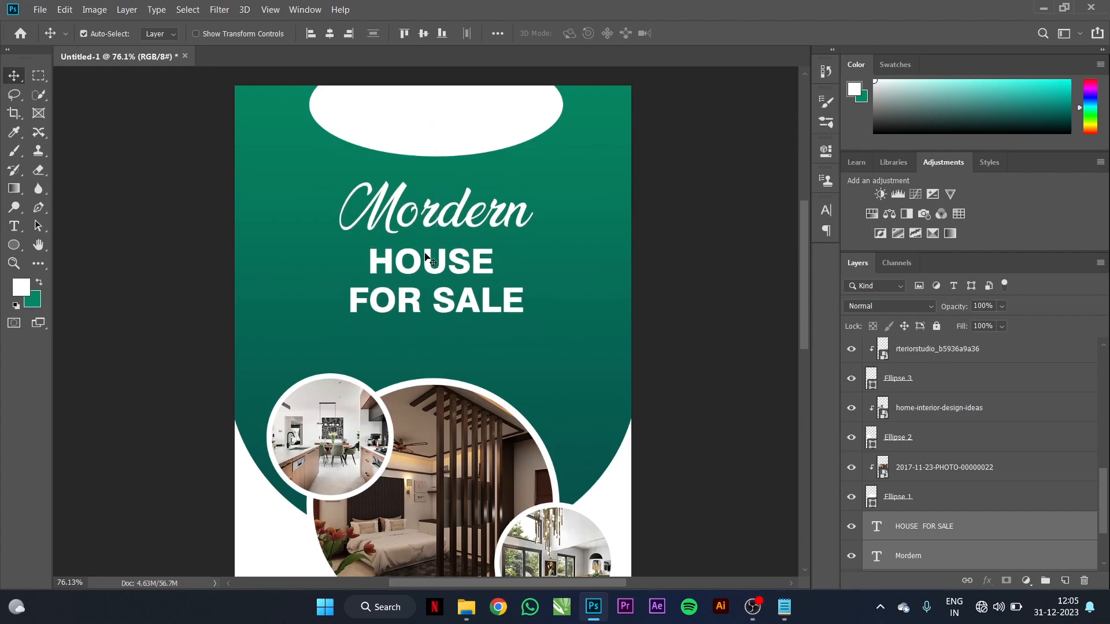
left_click(495, 136)
left_click(330, 33)
left_click(670, 193)
Step: Type the LOGO text inside the top ellipse and fill it with the flyer's sampled green
left_click(14, 226)
left_click(429, 129)
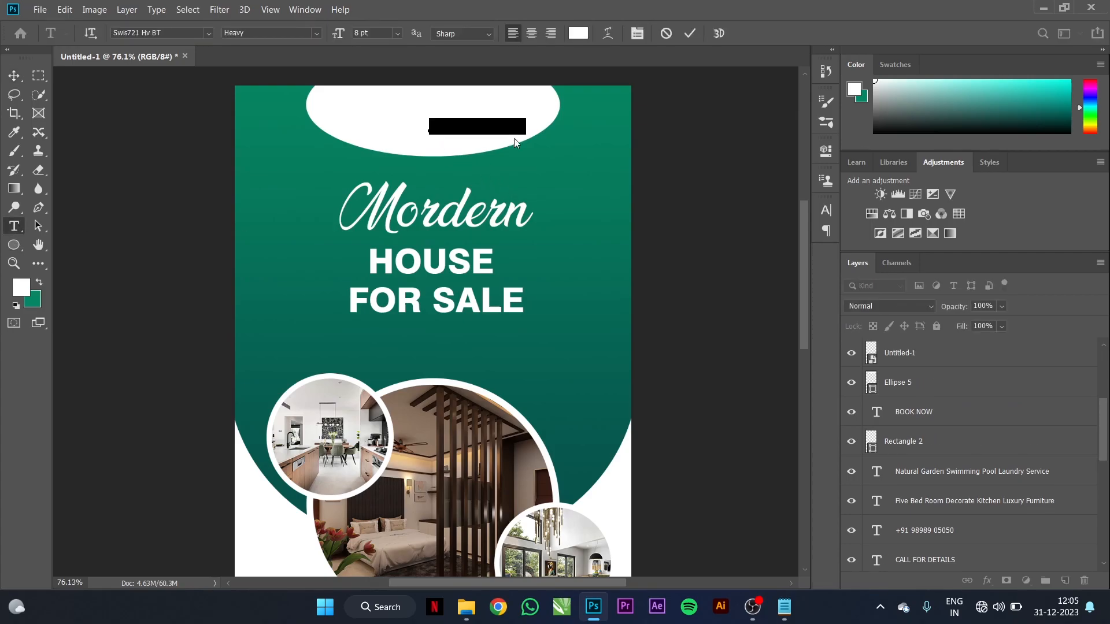
type("YOUR")
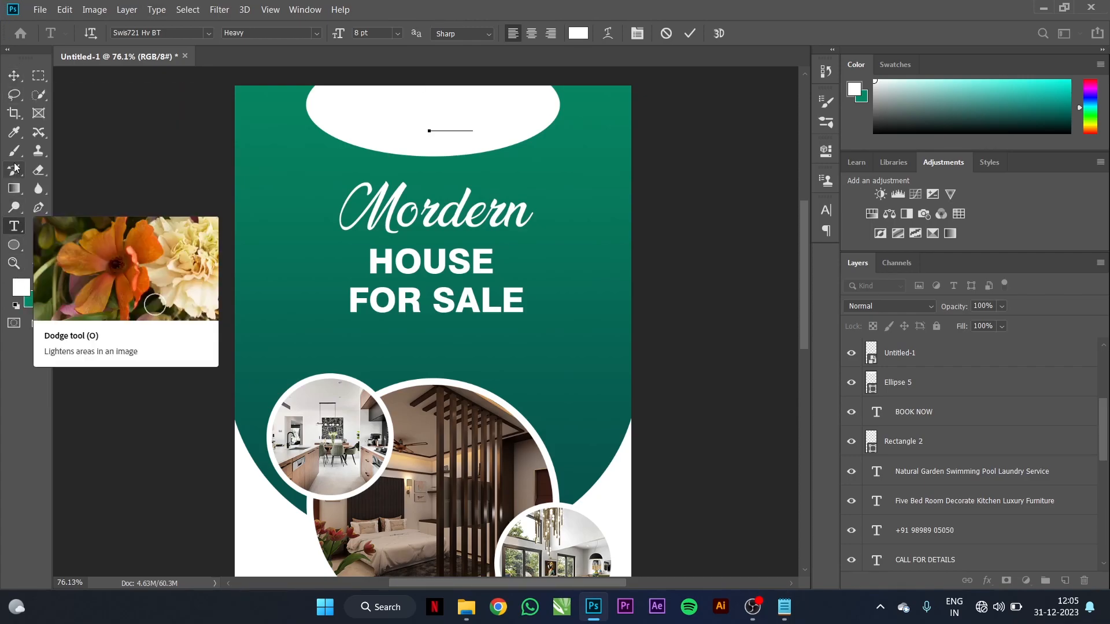
left_click(14, 132)
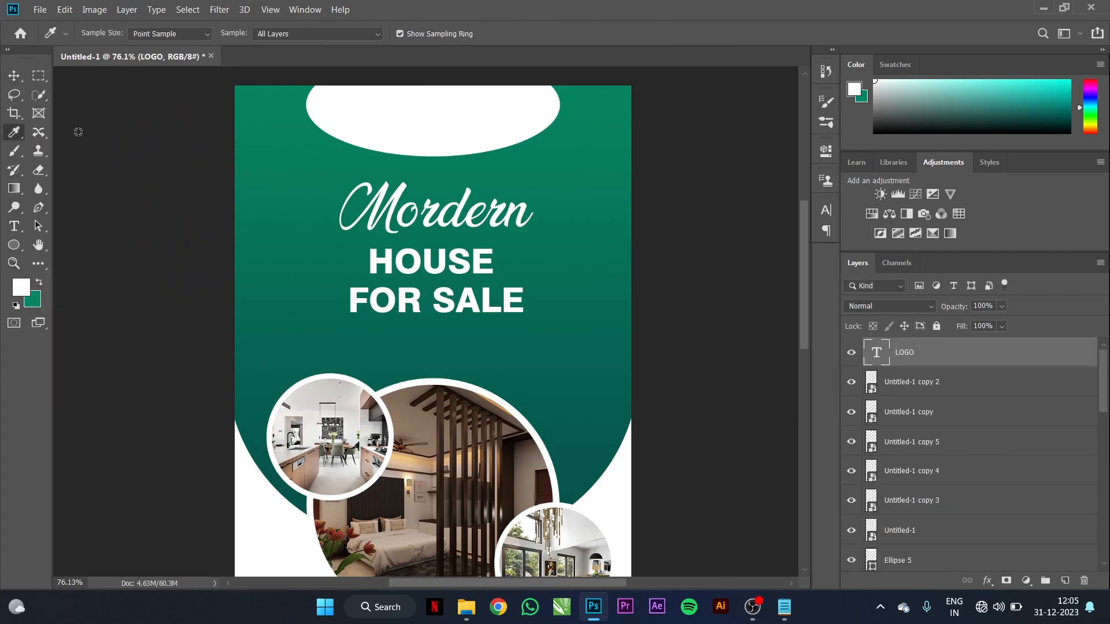
left_click(260, 92)
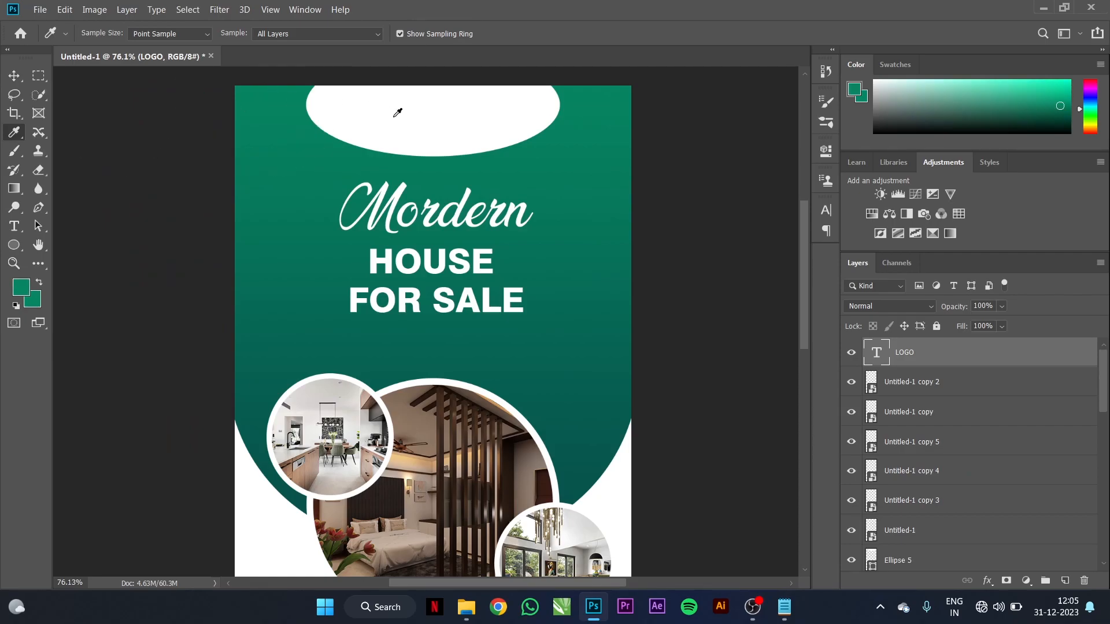
left_click(14, 76)
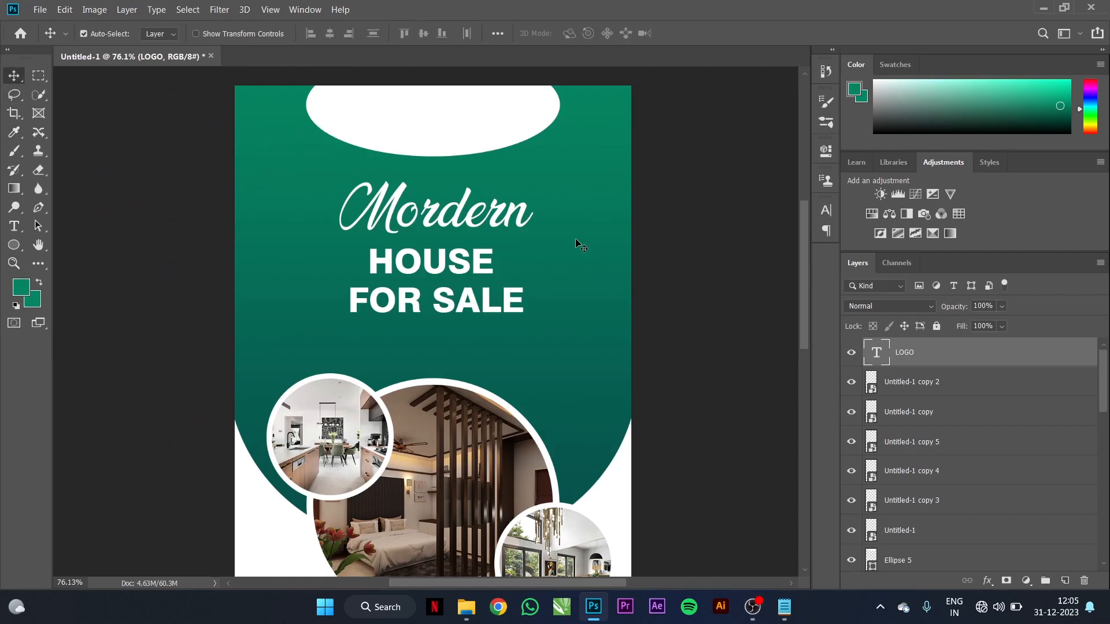
key("alt+BackSpace")
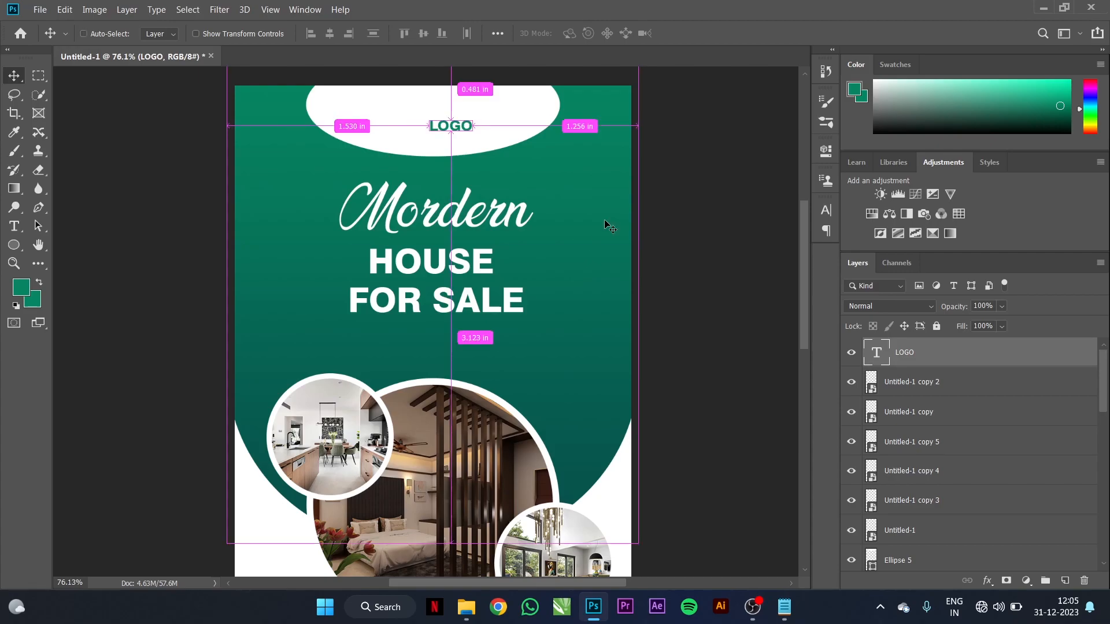
Step: Enlarge the LOGO text to about 220% and centre it horizontally within the top ellipse
key("ctrl+t")
left_click_drag(426, 118, 377, 99)
left_click(693, 33)
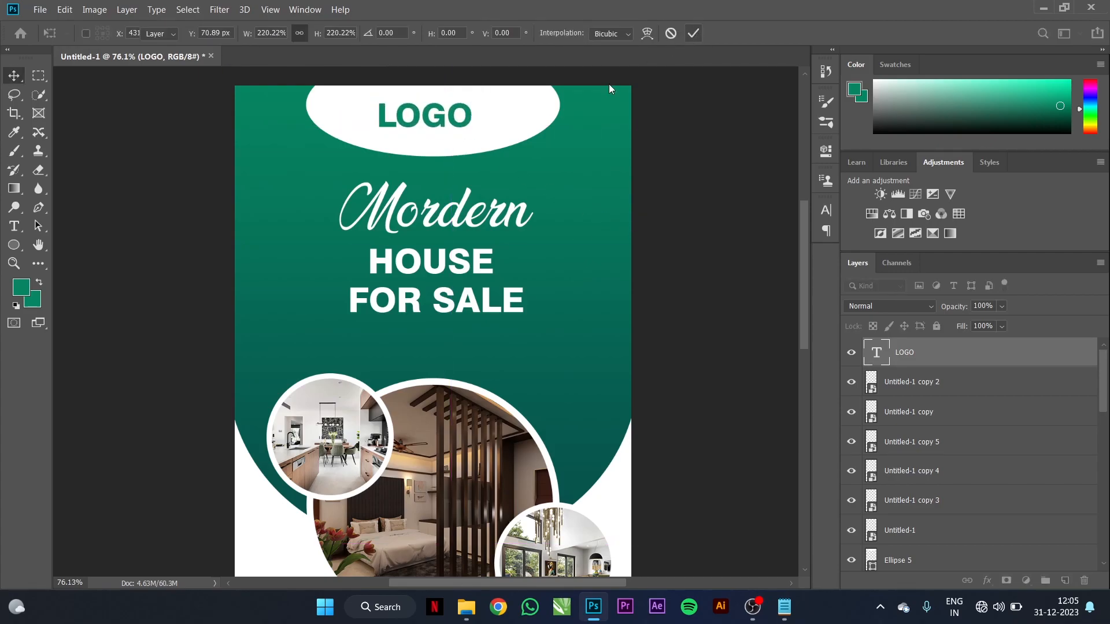
left_click(495, 127, "shift")
key("c")
left_click(14, 75)
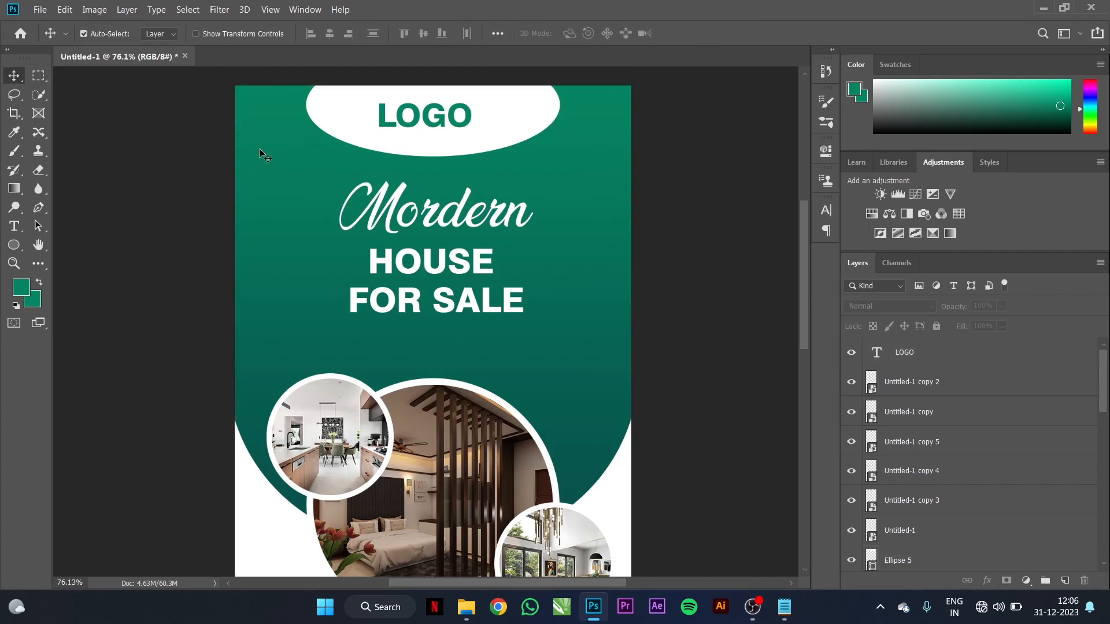
left_click(443, 128)
left_click(503, 134, "shift")
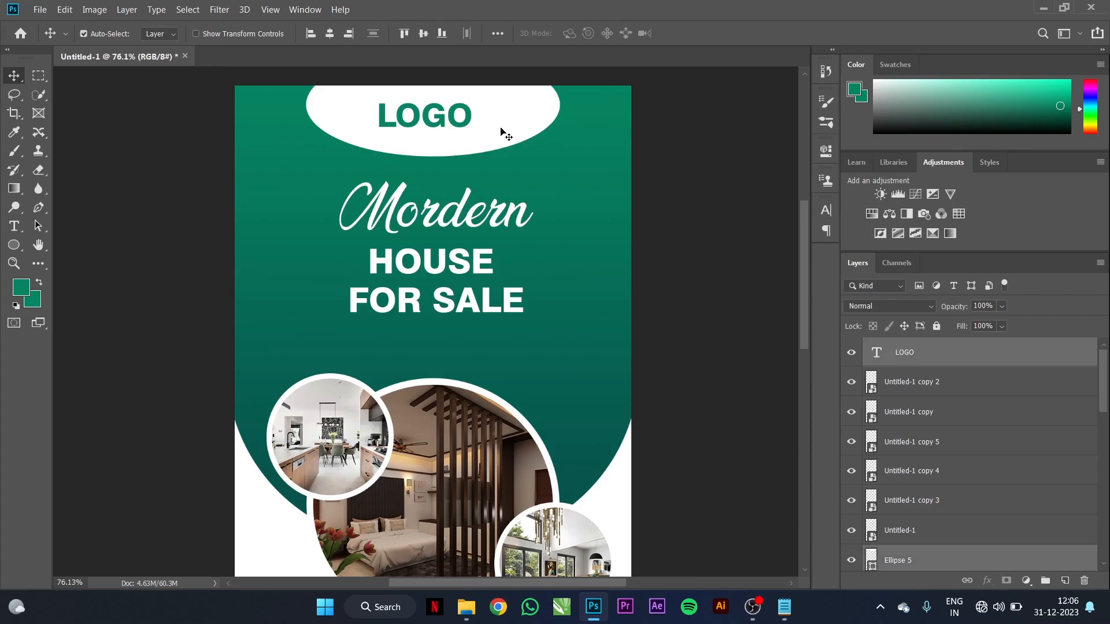
left_click(334, 34)
Step: Set the LOGO text's font to Fujiyama2 Regular and fit the flyer in view
left_click(668, 157)
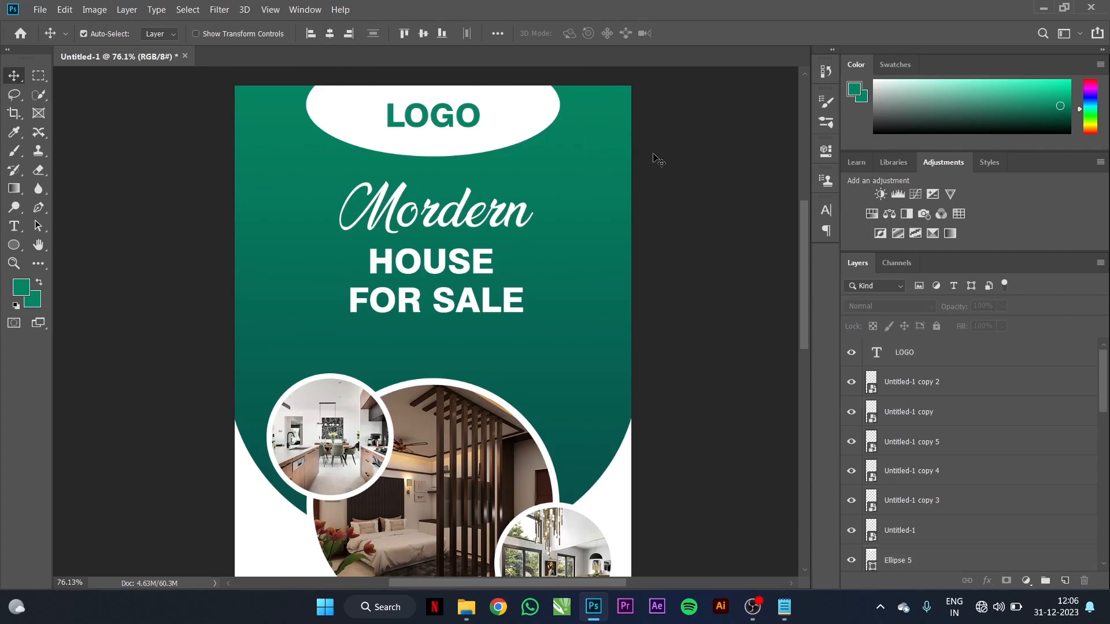
left_click(466, 127)
double_click(433, 128)
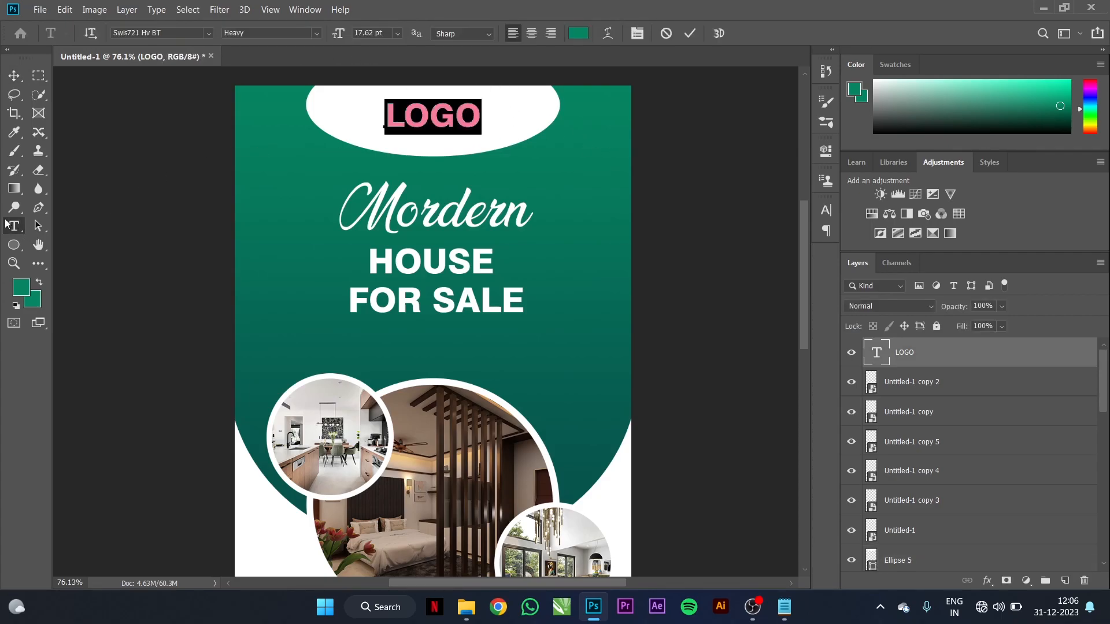
left_click(210, 33)
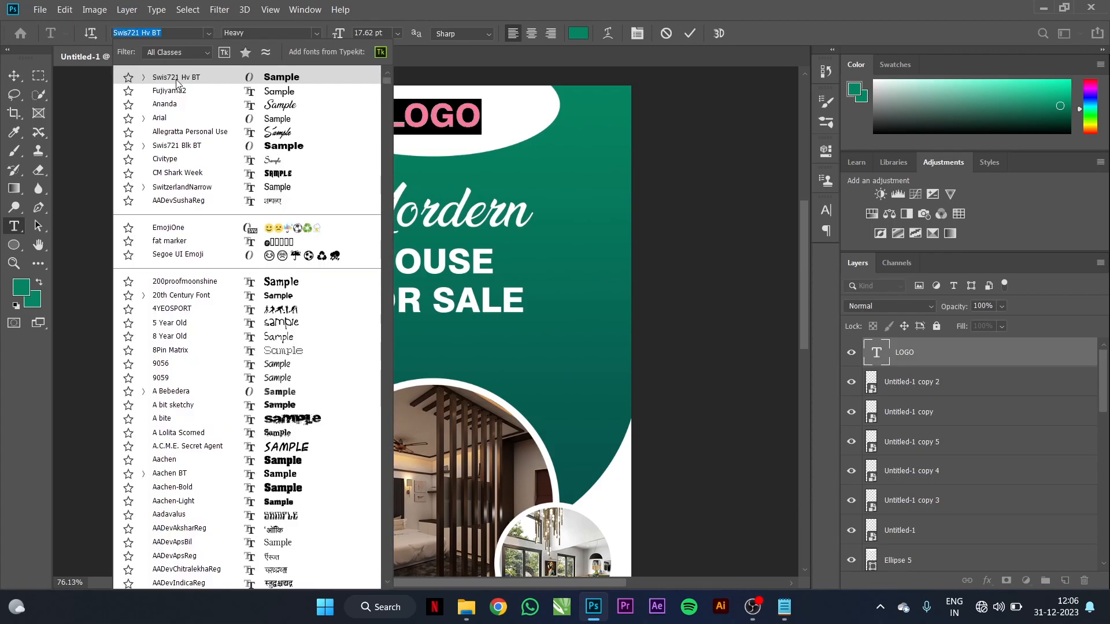
left_click(169, 90)
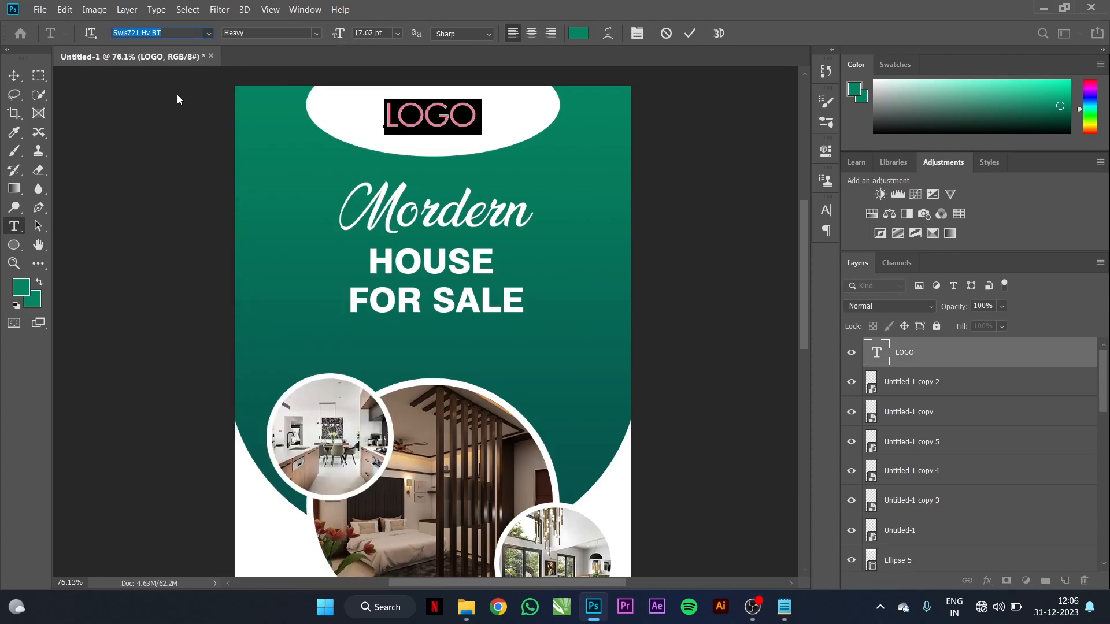
left_click(14, 75)
key("ctrl+0")
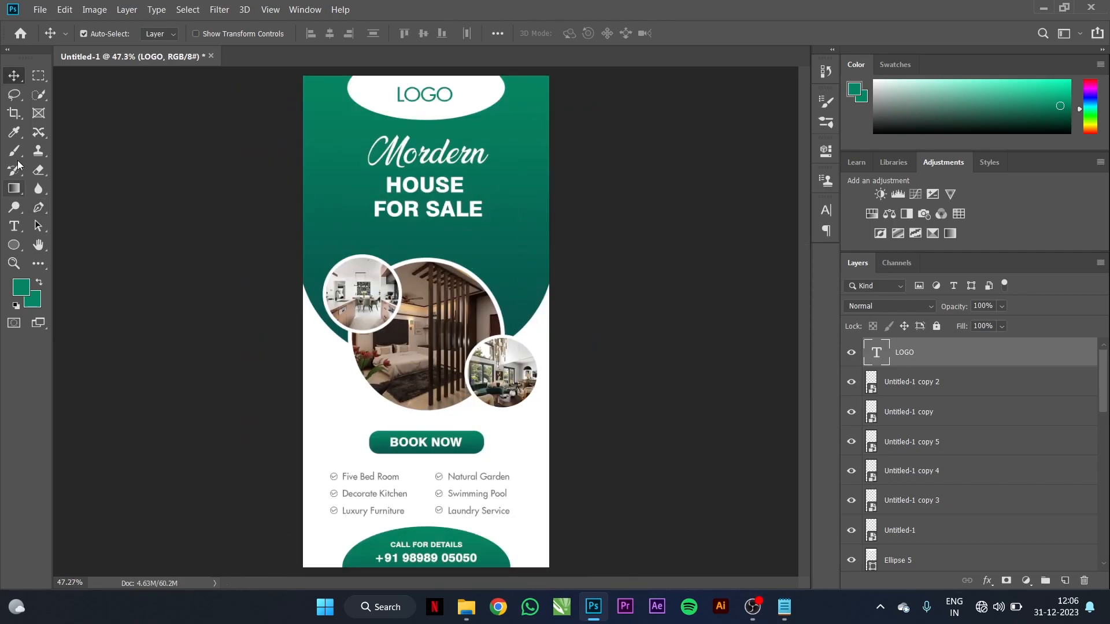
Step: Draw a thin rectangle bar beneath FOR SALE with the Rectangle tool
left_click(14, 244)
left_click(81, 245)
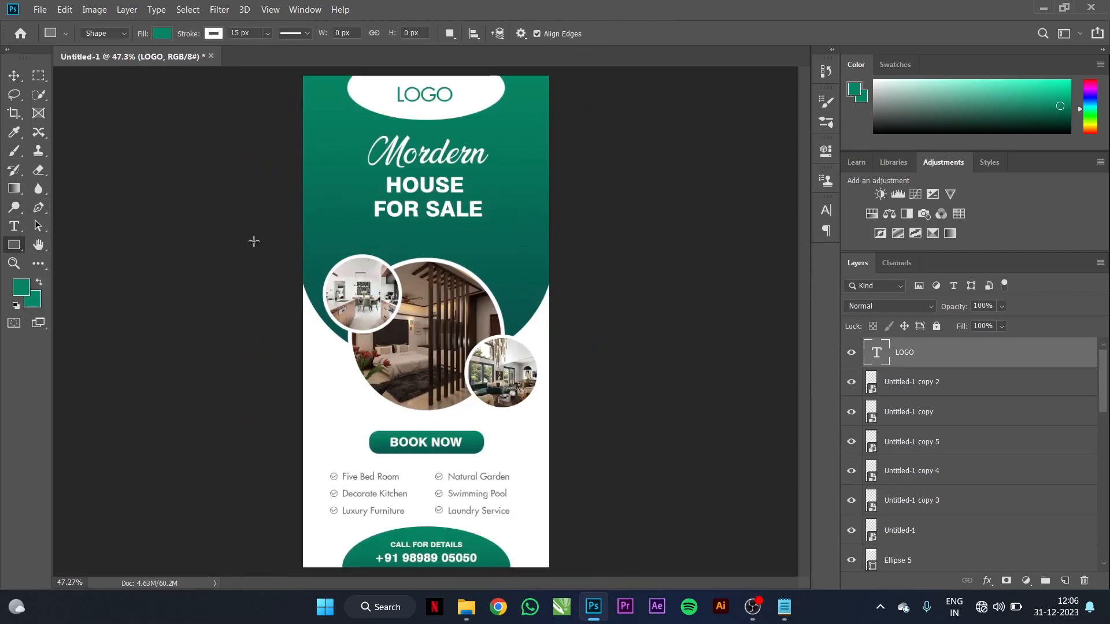
scroll(416, 236, "up", 5)
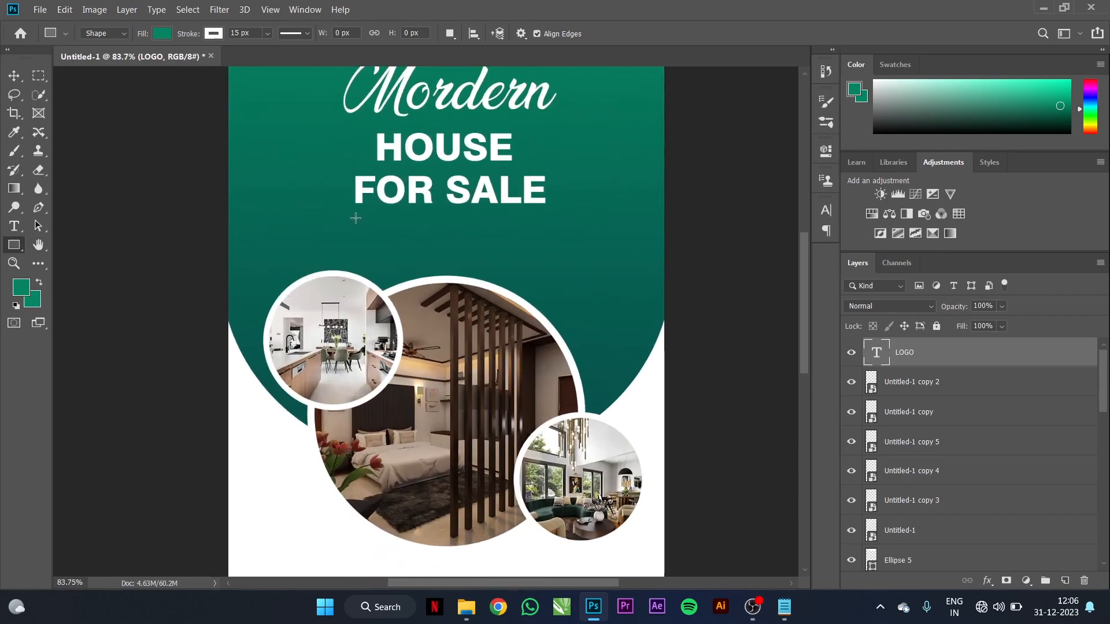
left_click_drag(356, 218, 624, 220)
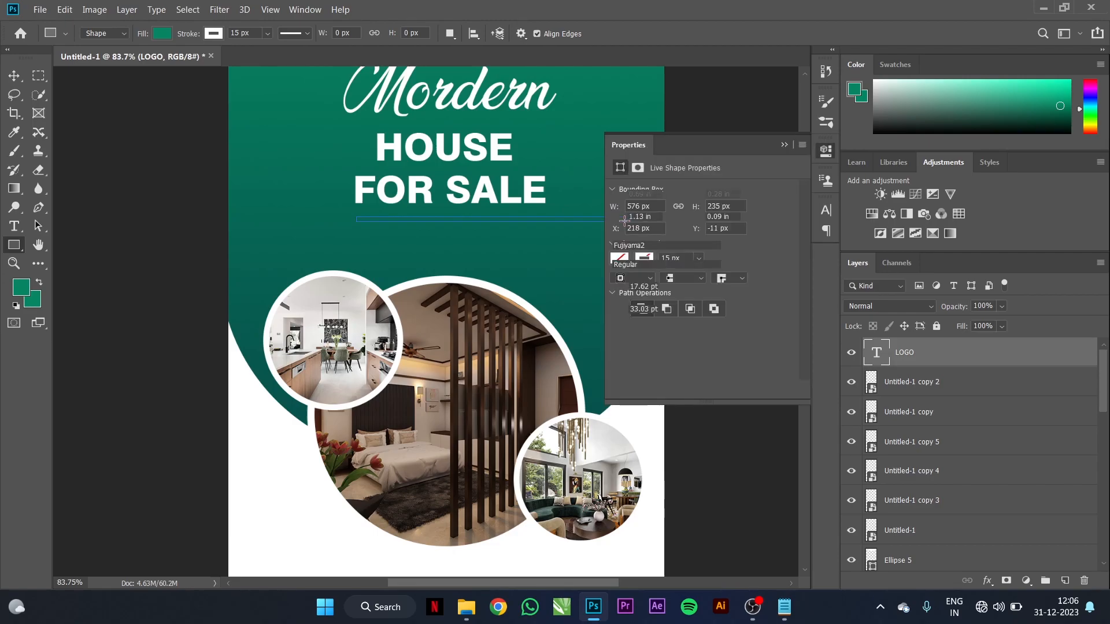
Step: Give the bar no stroke and a white fill, then centre it horizontally on the flyer
left_click(651, 237)
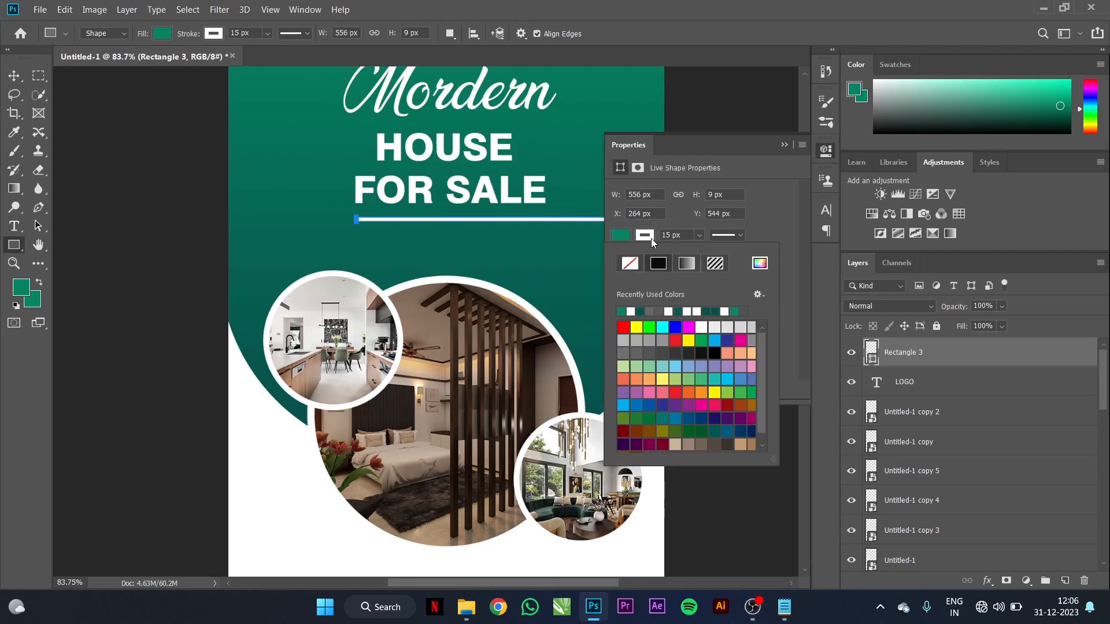
left_click(631, 264)
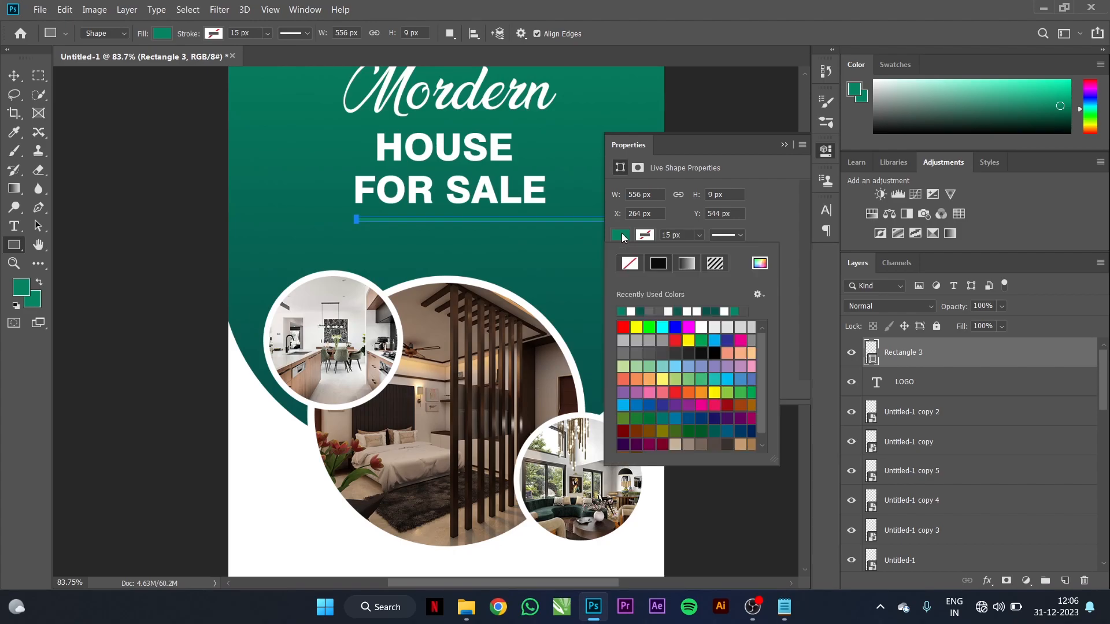
left_click(632, 311)
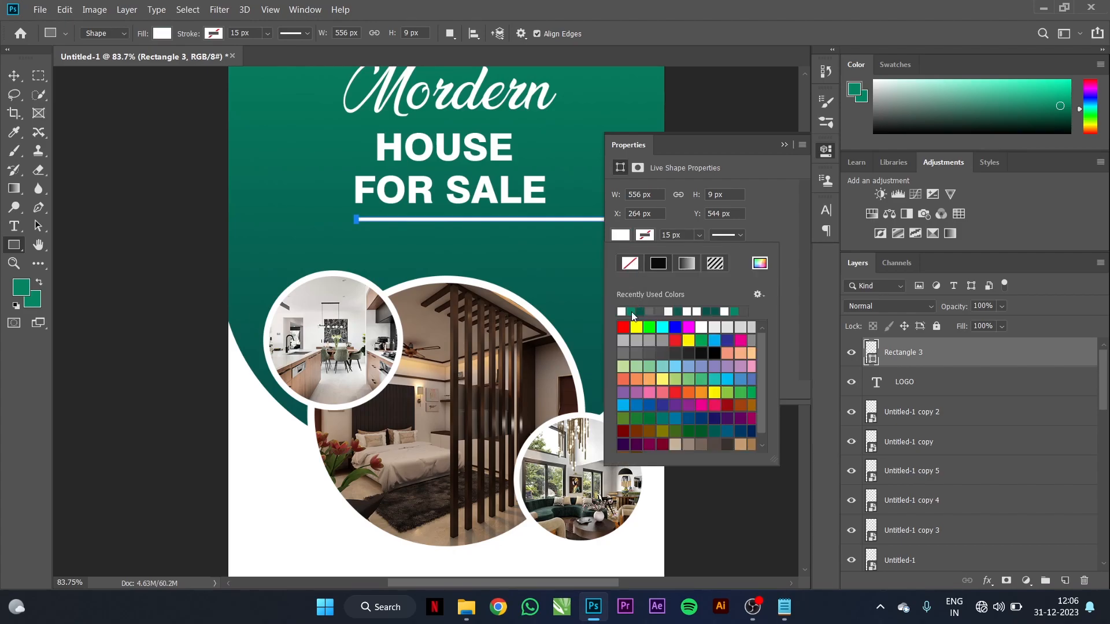
left_click(14, 75)
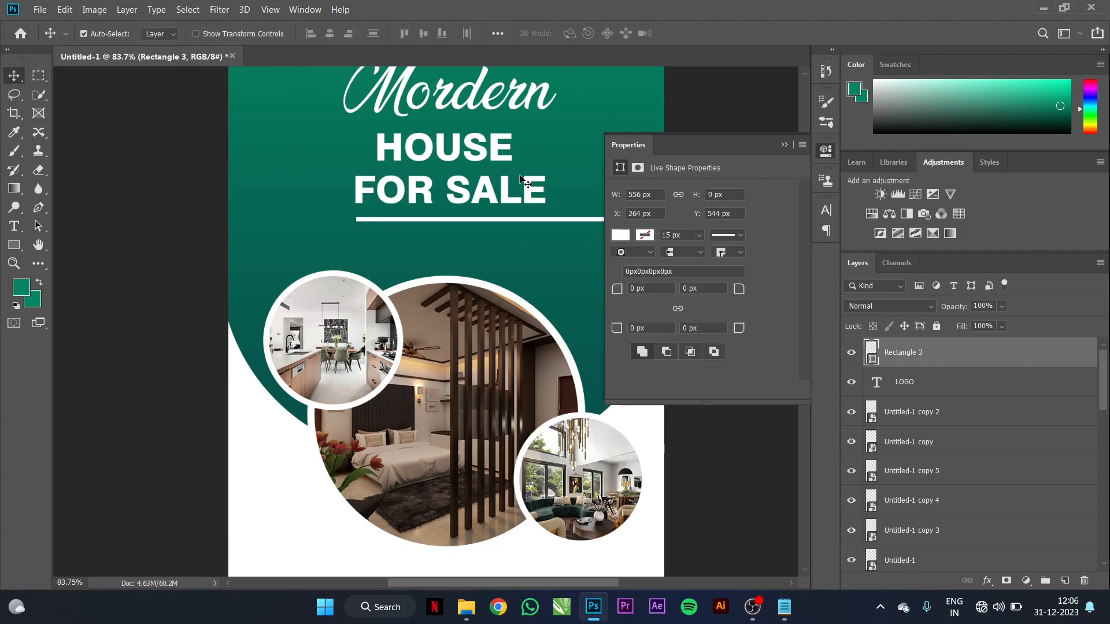
left_click(778, 144)
left_click(623, 244, "shift")
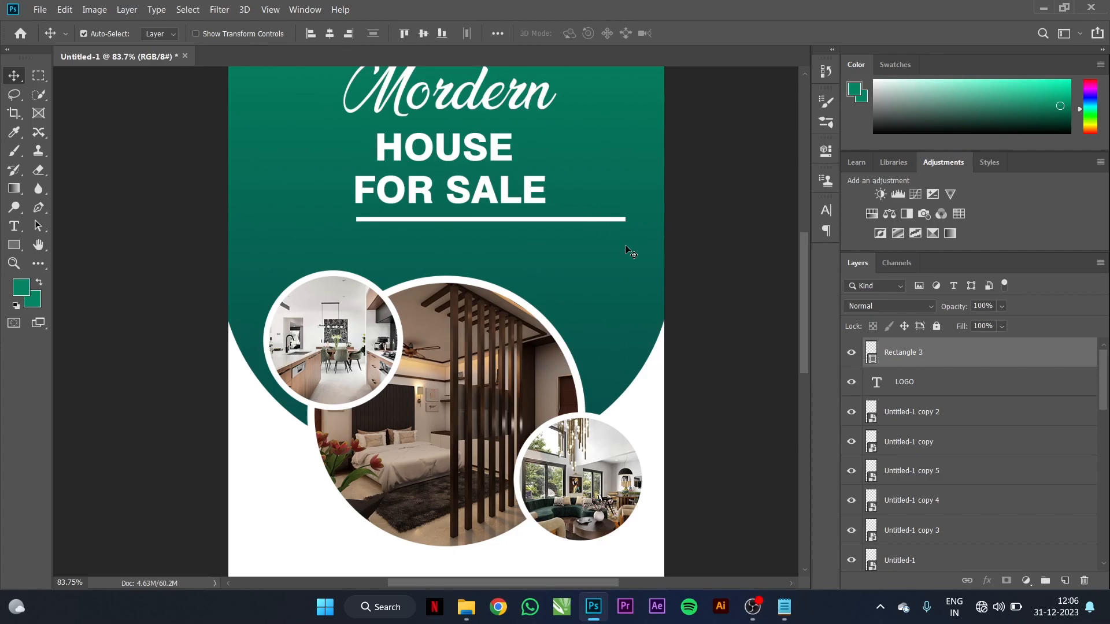
left_click(335, 38)
Step: Keep the white underline centred after testing and undoing a small nudge, then deselect it with the whole flyer visible
left_click(480, 227)
key("ctrl+z")
key("ctrl+shift+z")
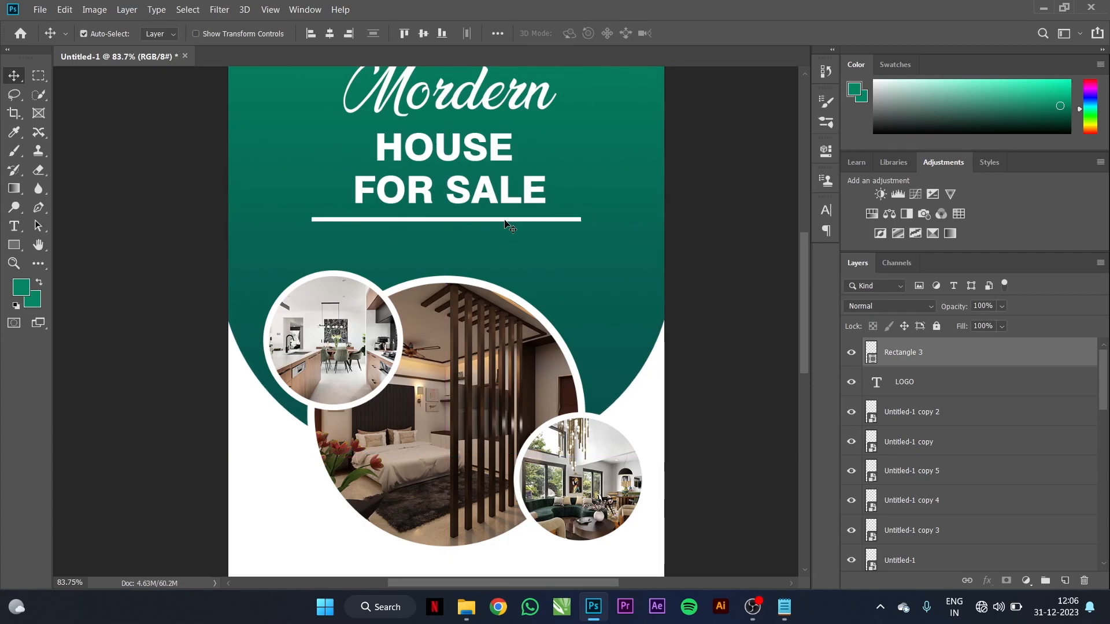
mouse_move(510, 221)
left_mouse_down()
mouse_move(511, 231)
mouse_move(511, 221)
left_mouse_up()
left_click_drag(583, 220, 574, 231)
key("ctrl+z")
key("ctrl+0")
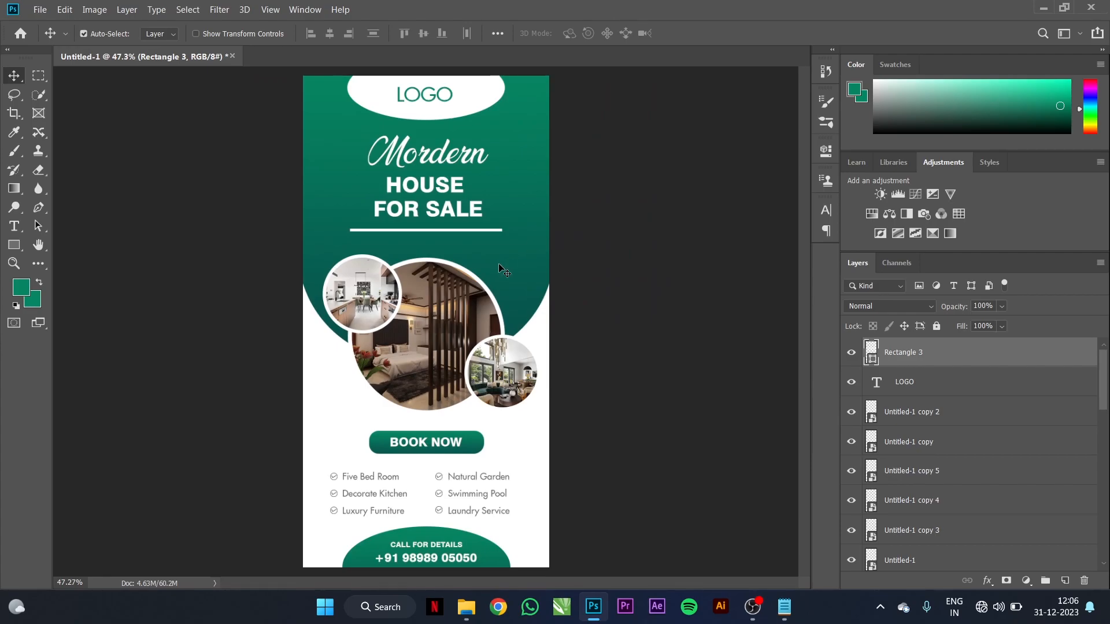
left_click(495, 231)
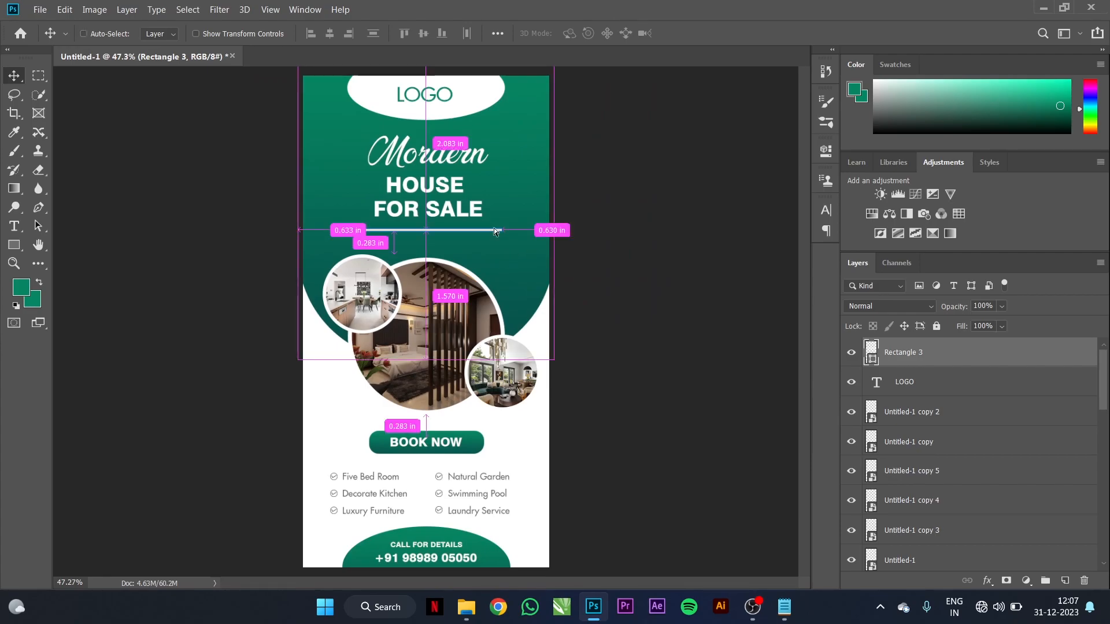
left_click(618, 250)
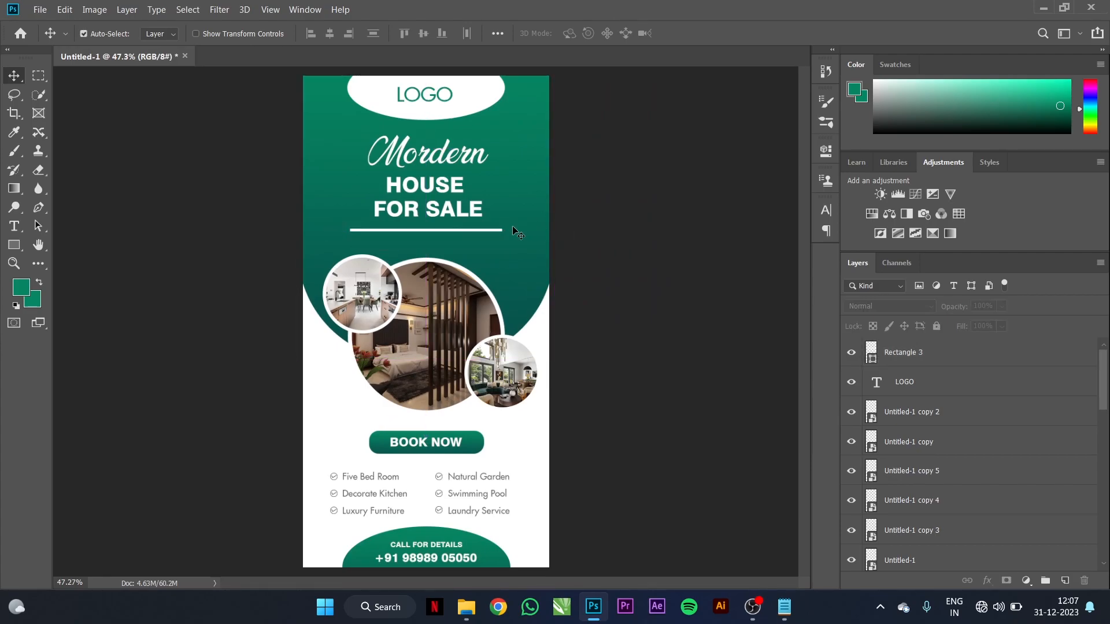